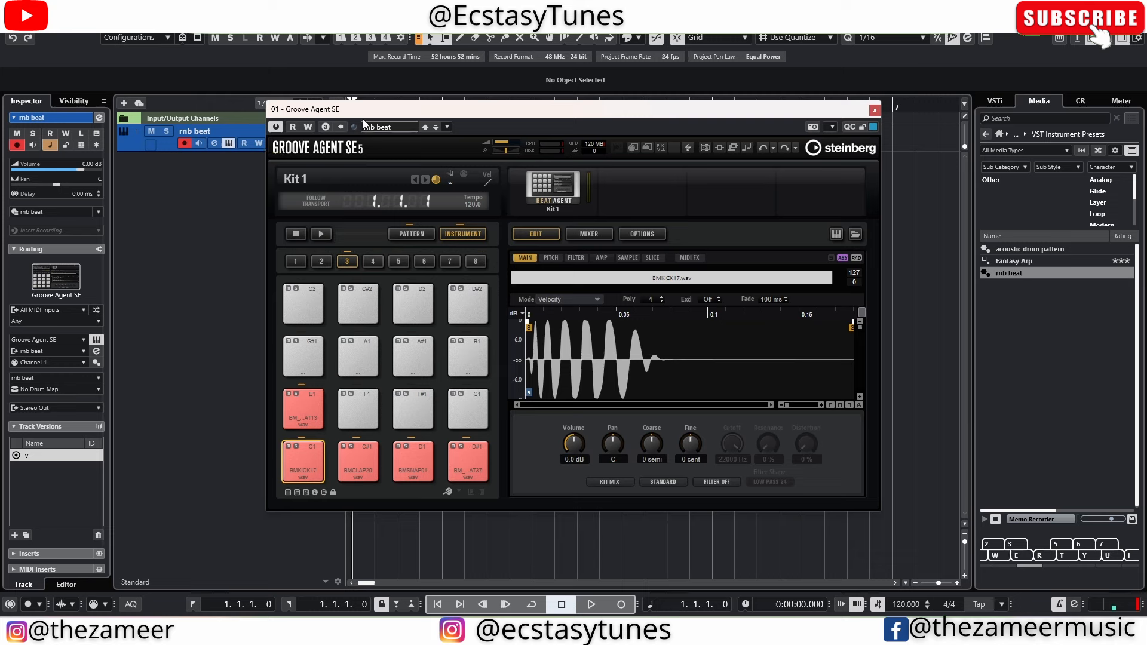
Step: Move the Groove Agent window aside and audition the five loaded instrument pads from C1 to E1
drag(364, 109, 521, 99)
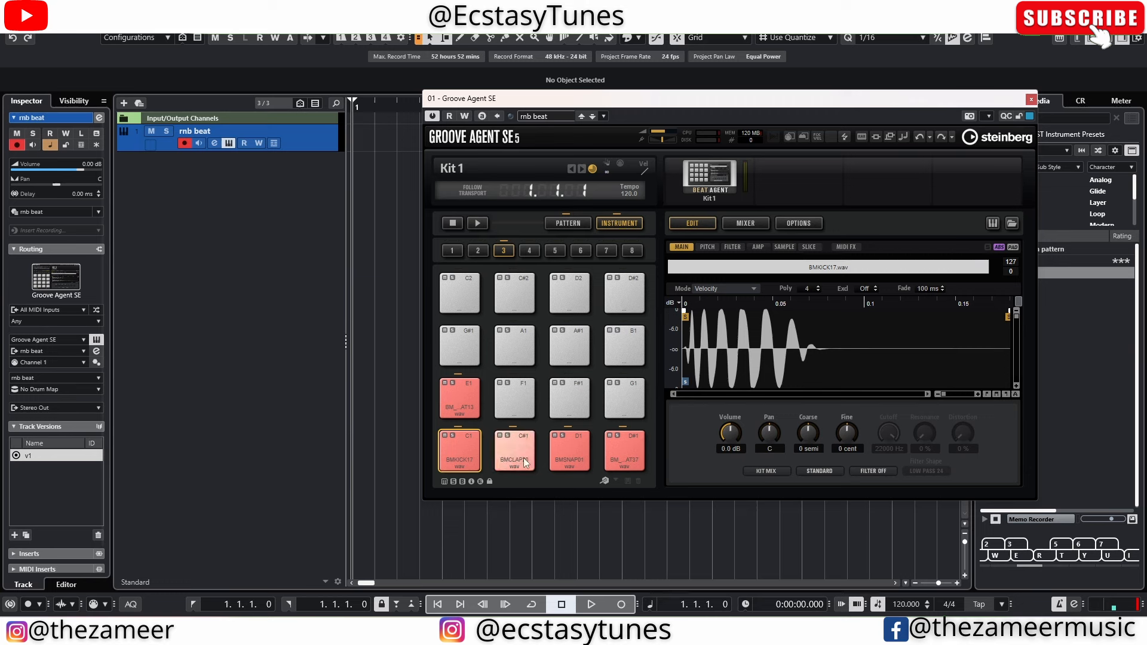
click(460, 406)
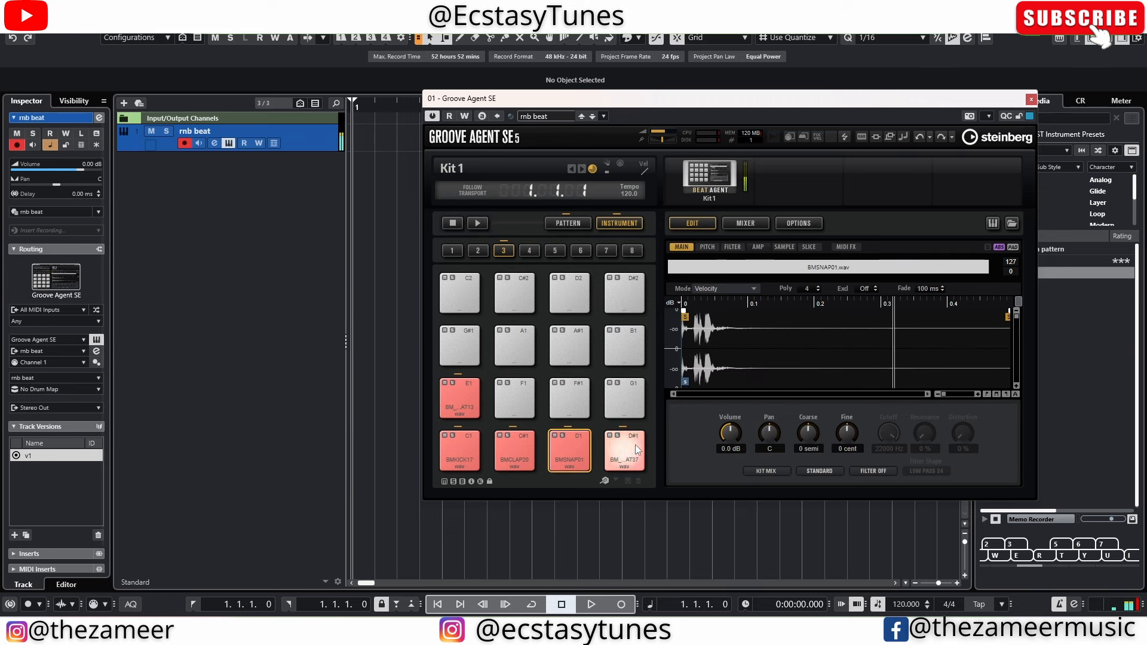
click(475, 440)
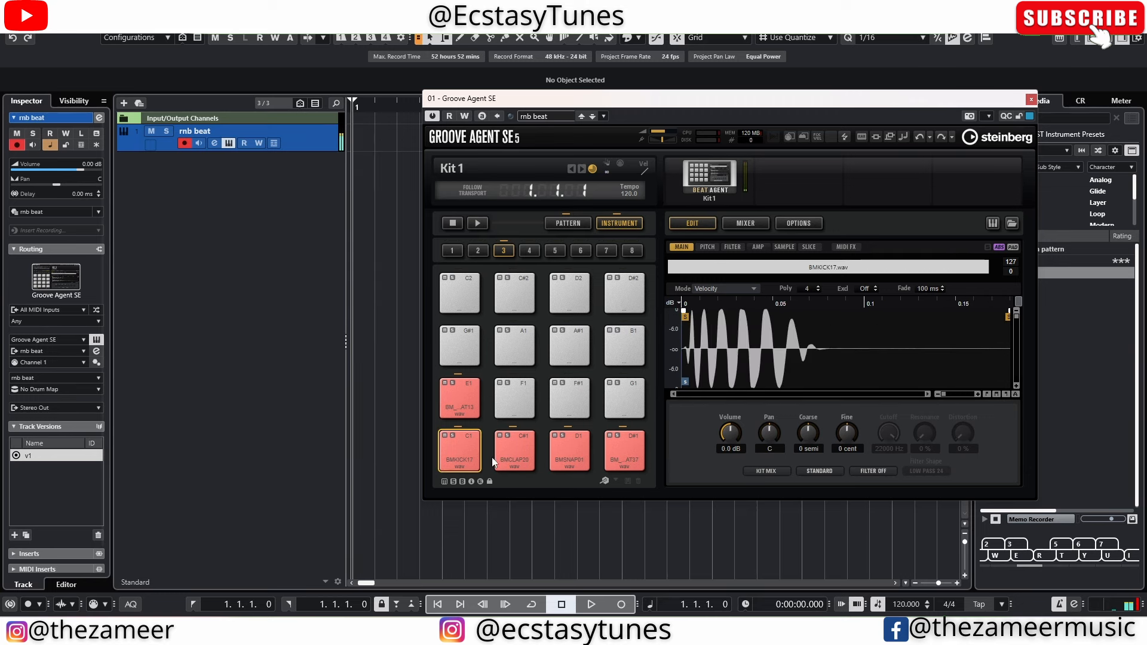
click(516, 459)
click(569, 455)
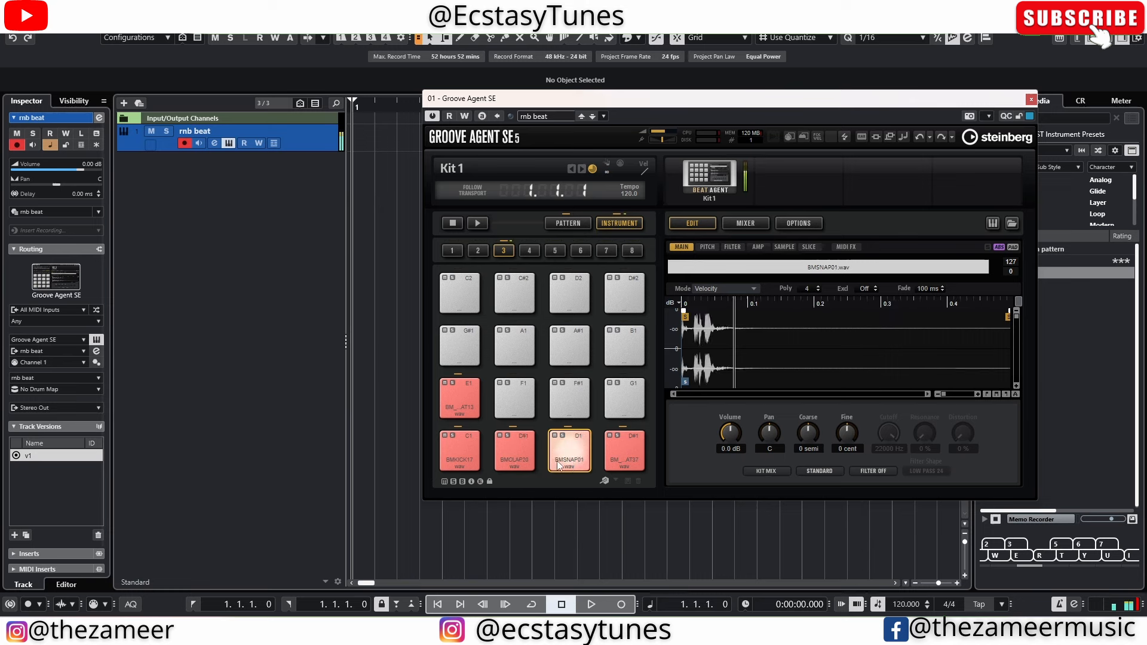
click(624, 452)
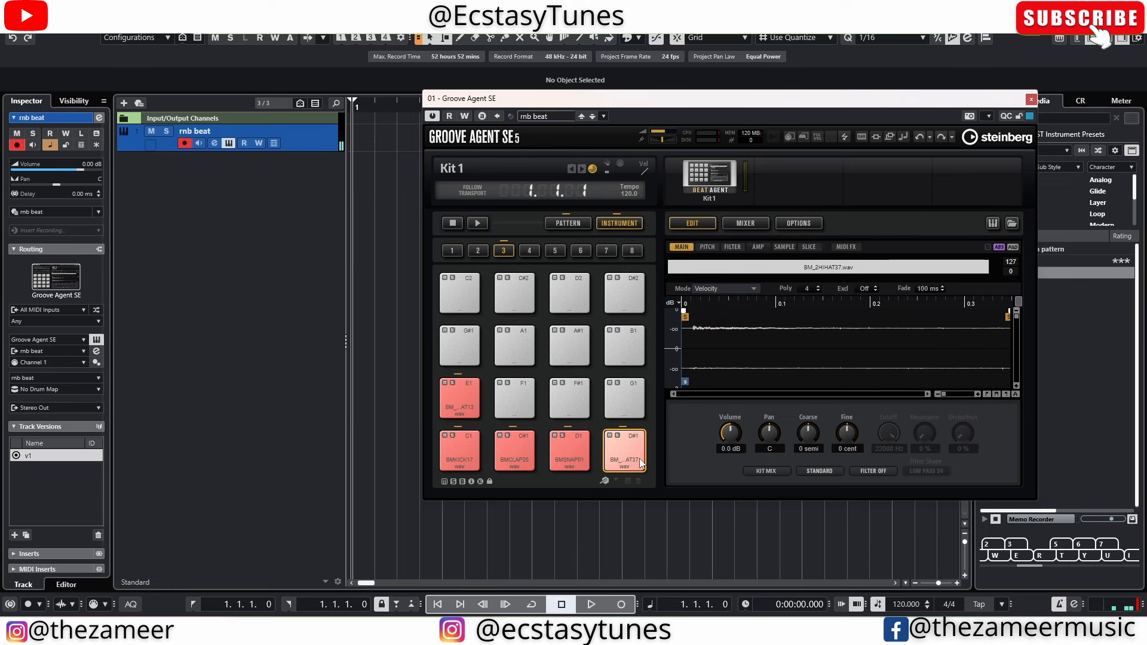
click(457, 399)
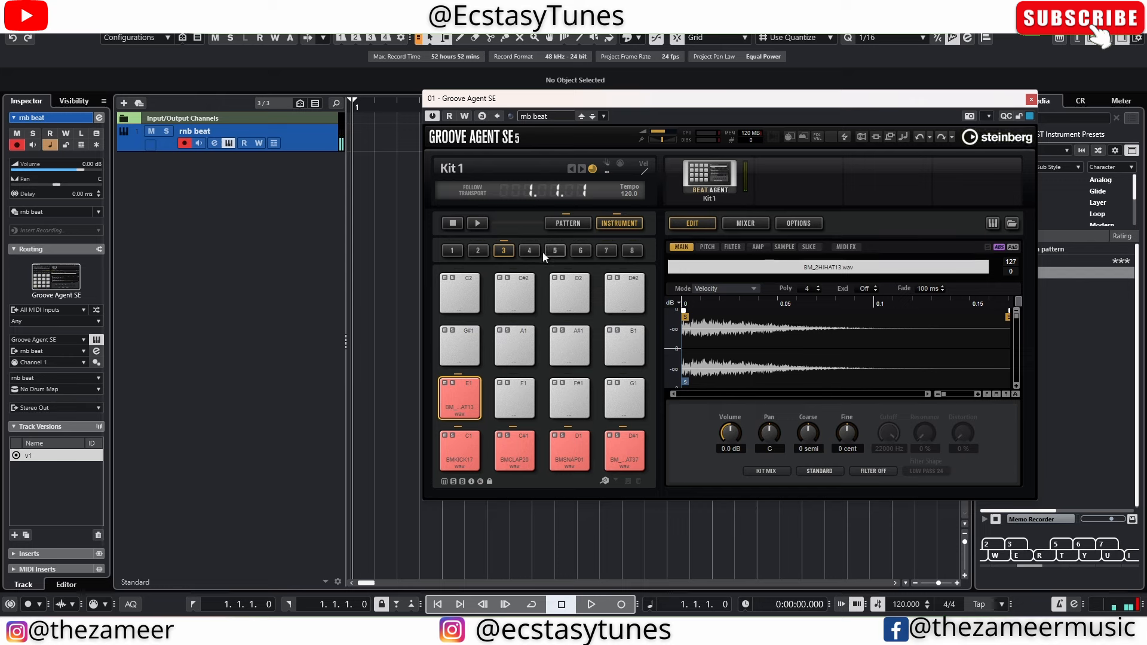
Step: Show the kit's pattern pads and play the three assigned patterns one after another
click(563, 224)
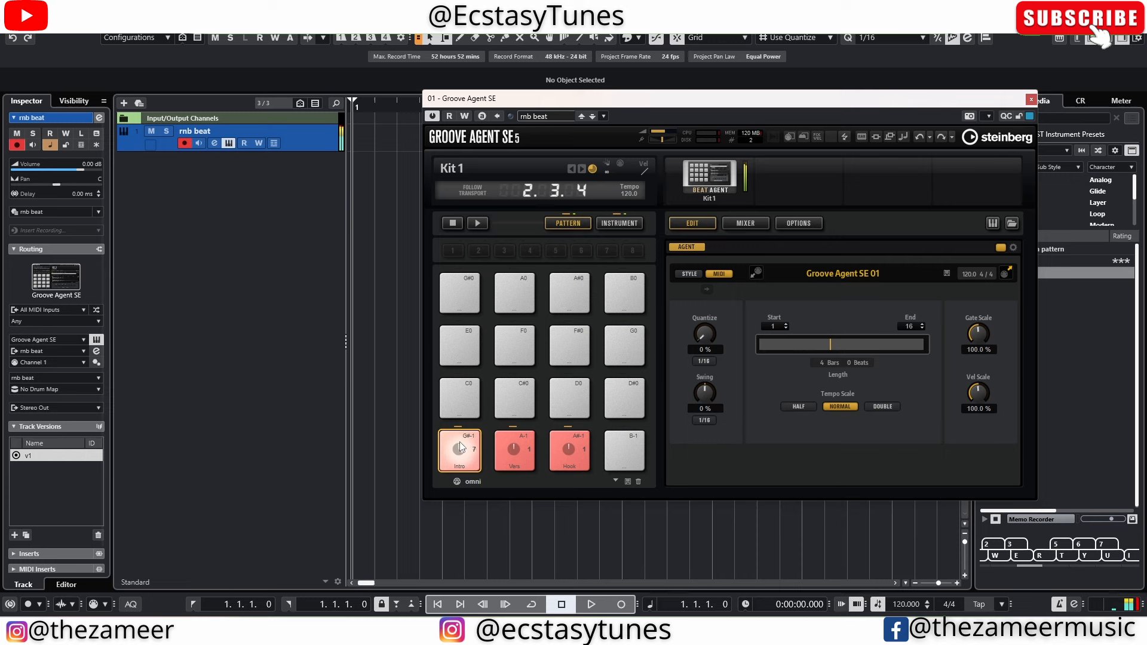
click(520, 441)
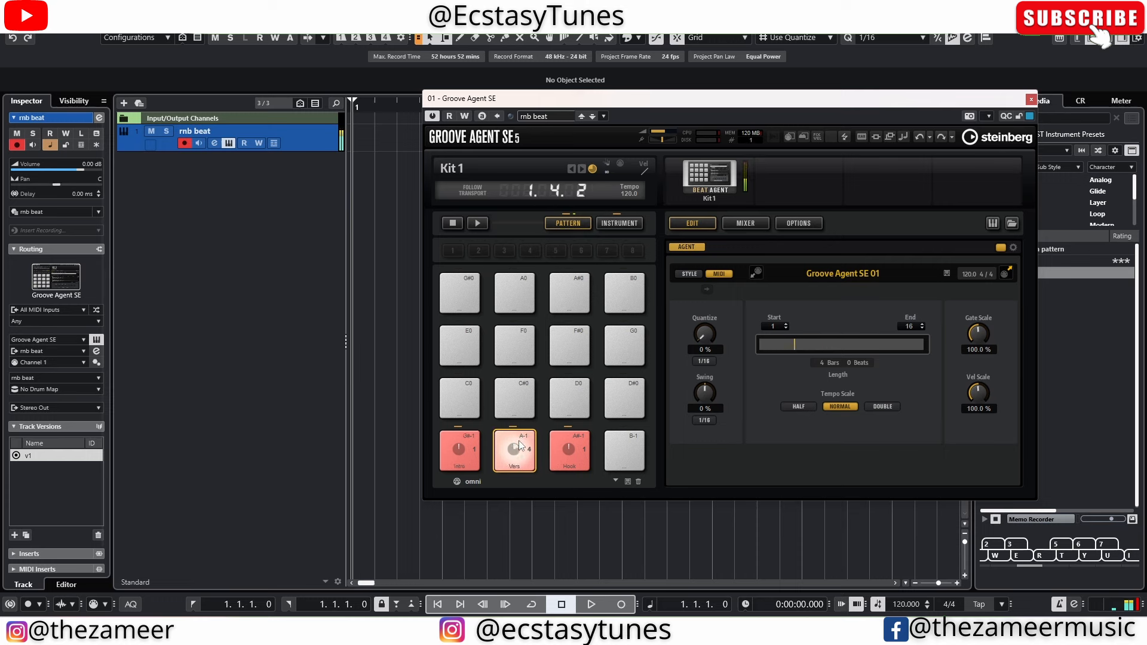
click(554, 447)
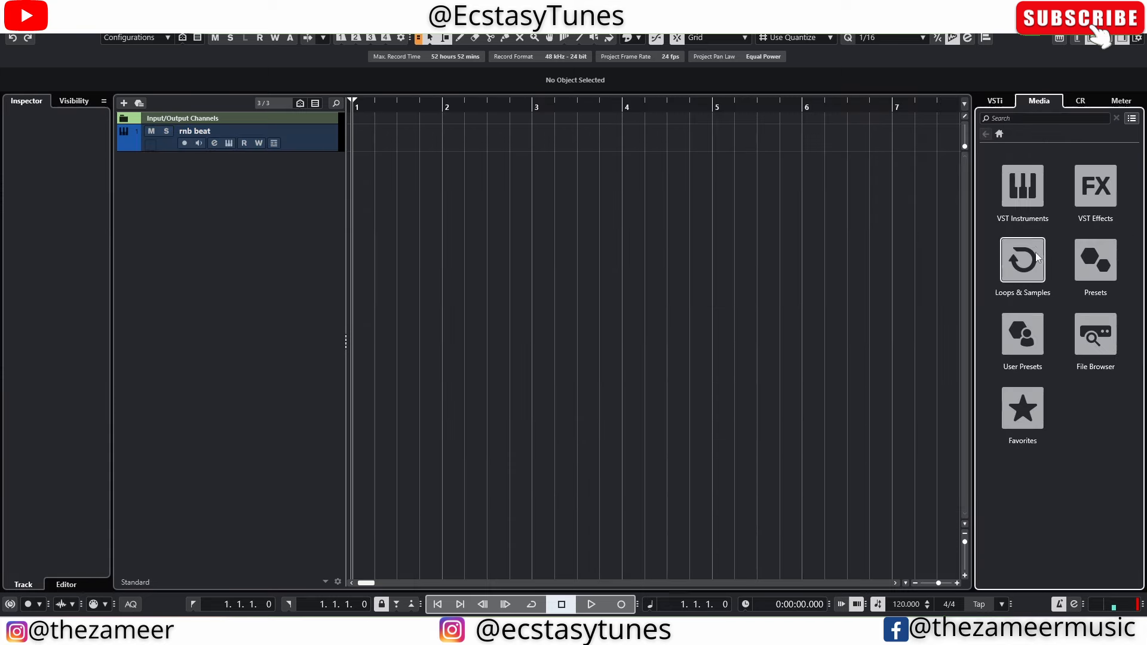
Step: Add a new empty Groove Agent SE instrument track and remove the existing rnb beat track
click(1023, 187)
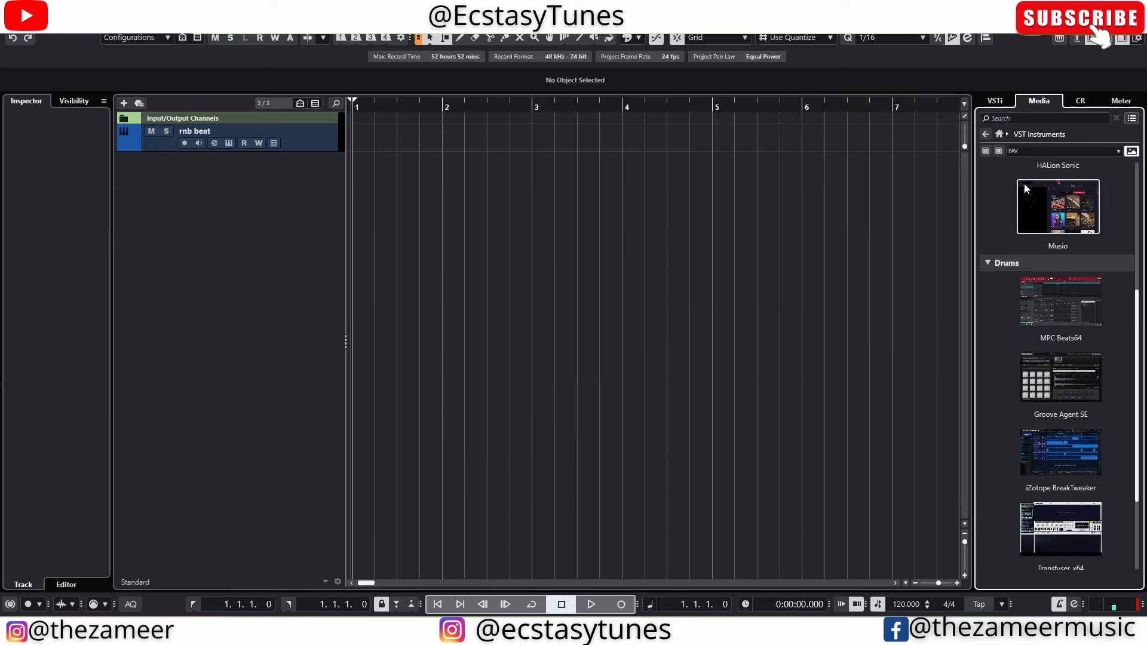
drag(1055, 389, 242, 263)
right_click(163, 144)
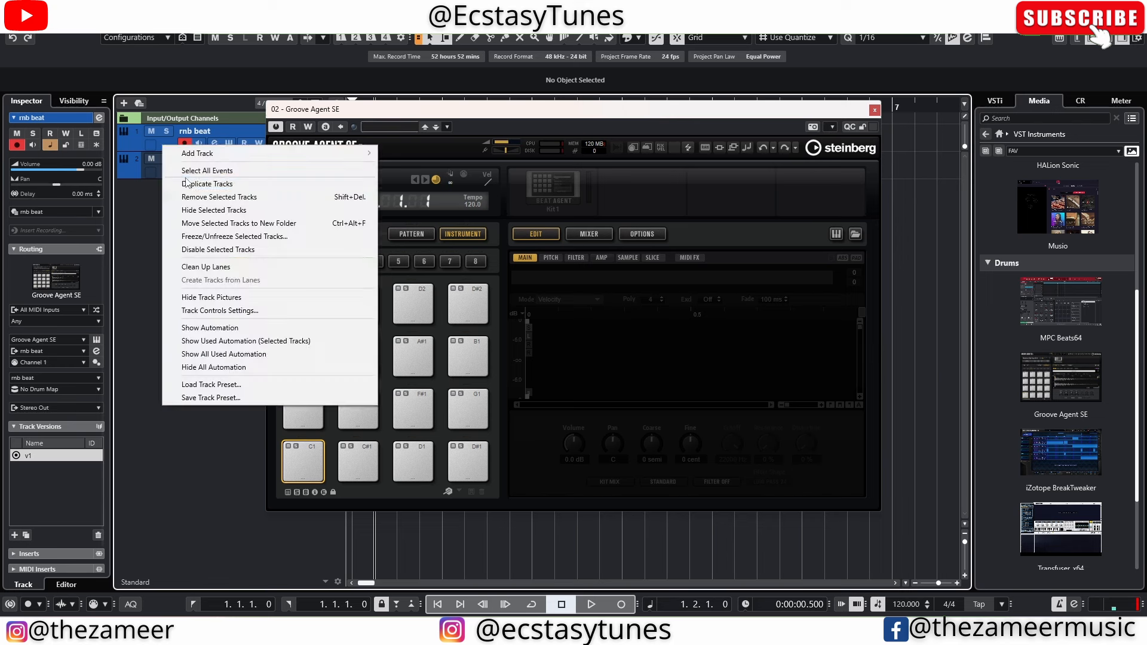
click(212, 193)
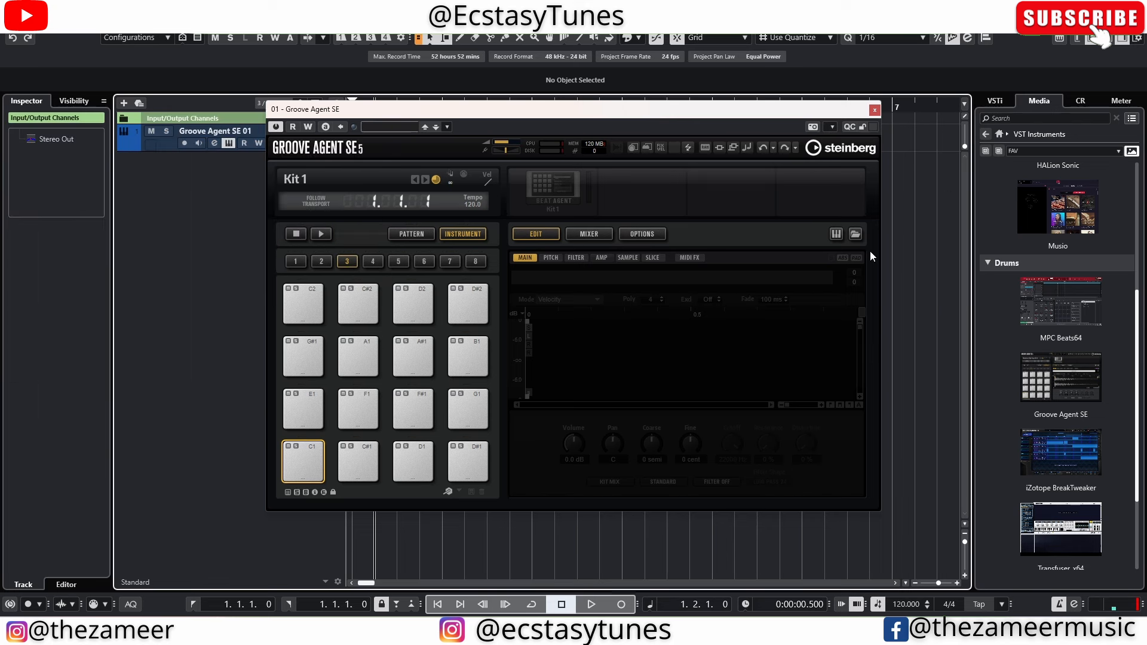
Step: Load the BMRIDE08 sample from the BOONIE DRUM KIT SAMPLES folder in the project's file browser onto pad C1
click(986, 135)
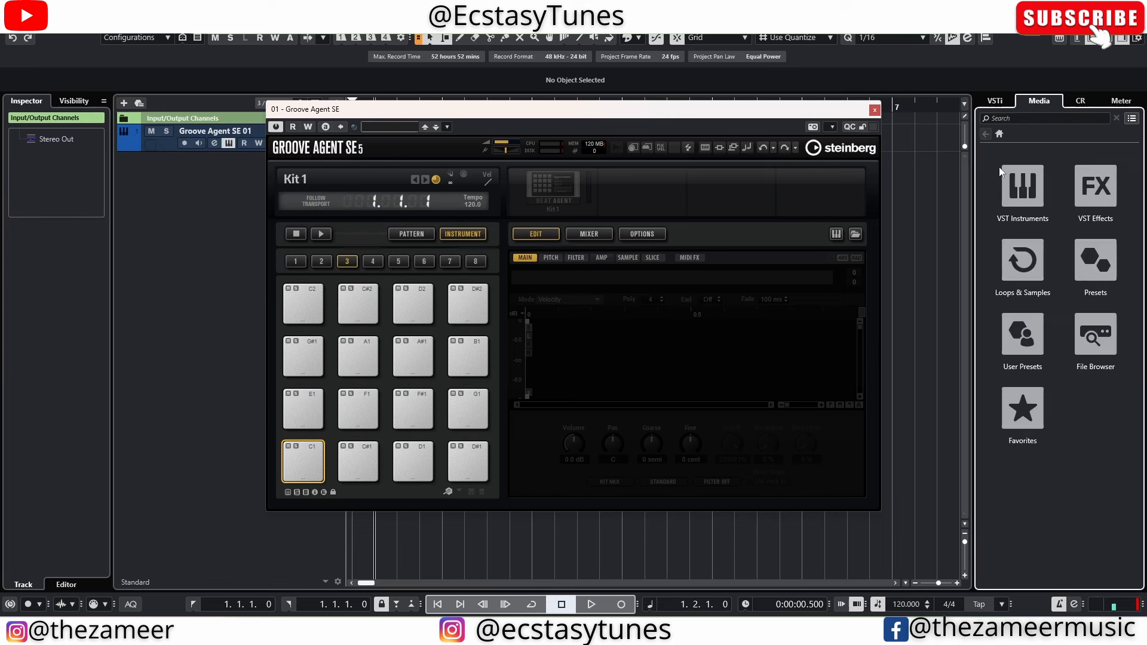
click(1086, 359)
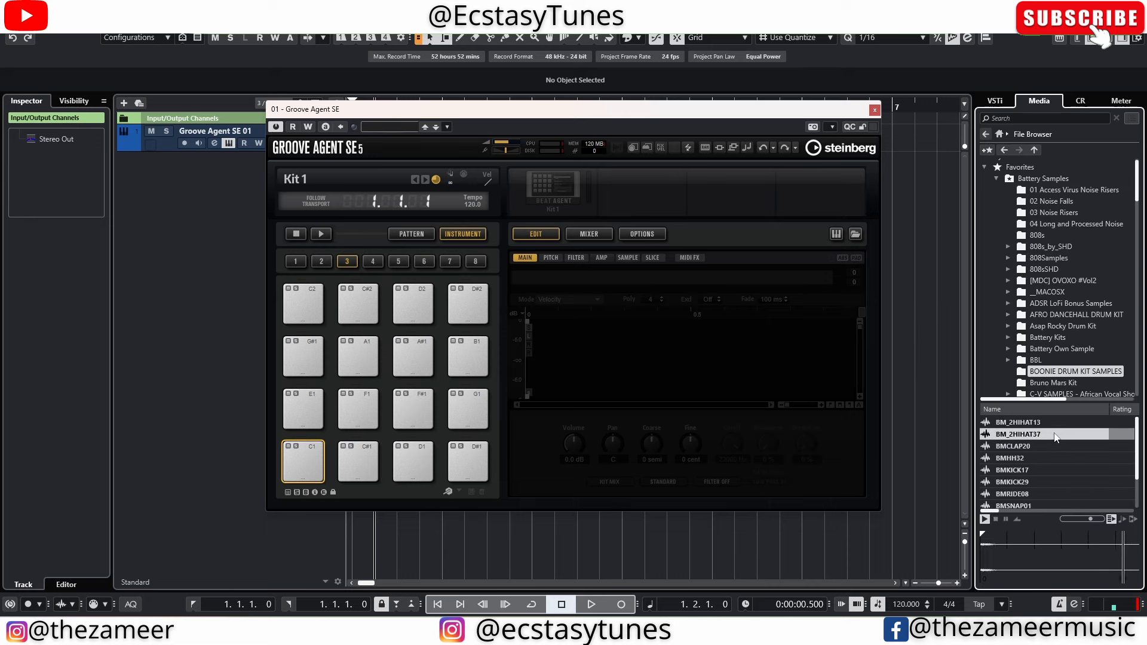
click(1062, 492)
scroll(1051, 472, down, 1)
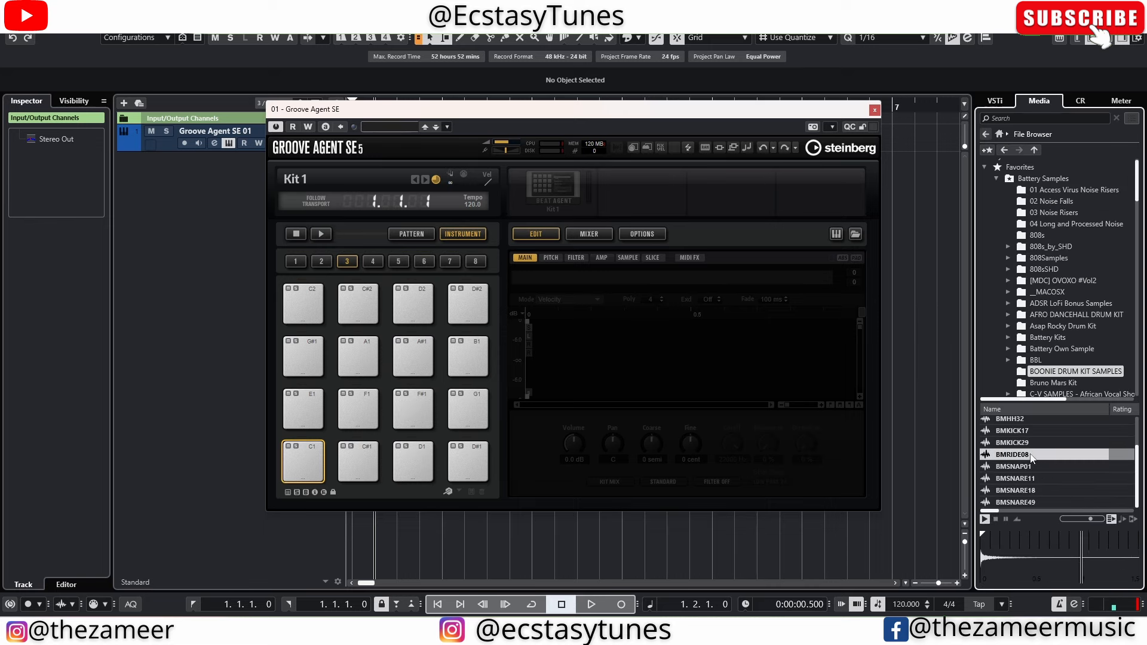
drag(1032, 458, 310, 466)
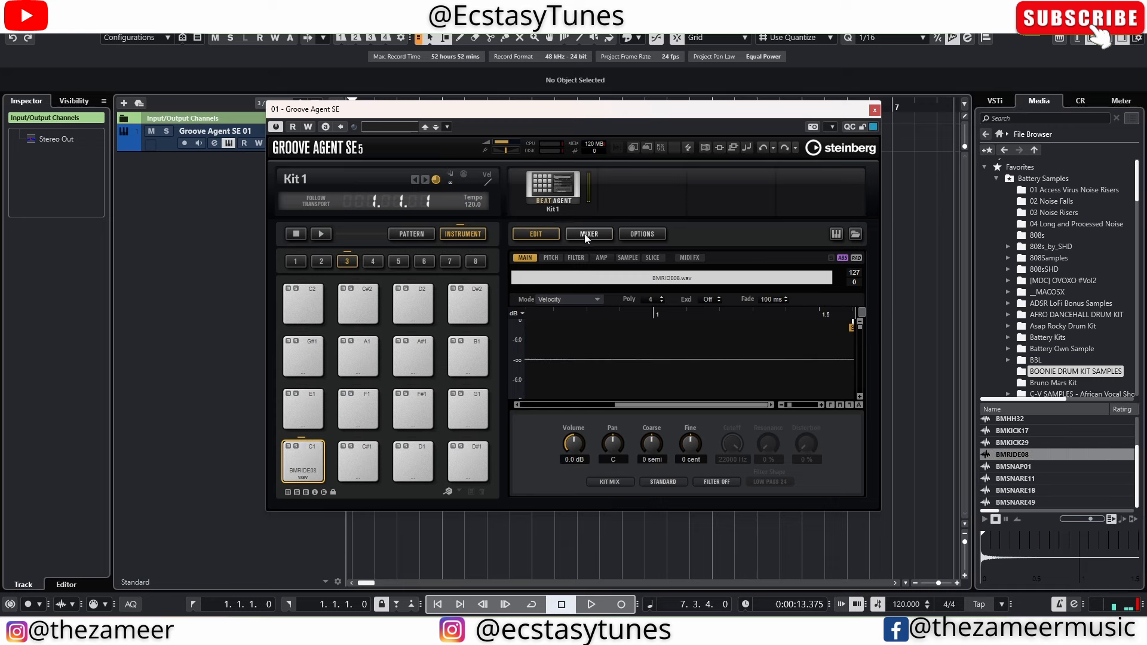
Step: Go to the Battery samples favorite in Groove Agent's own file browser, then reposition and widen the plug-in window
click(556, 210)
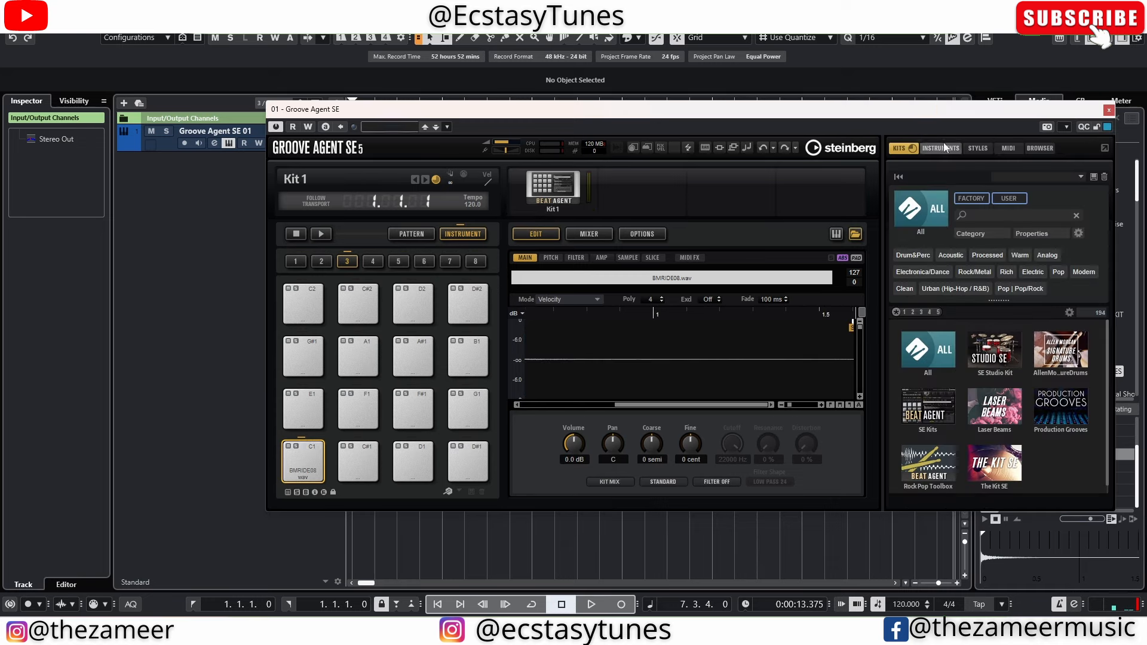
click(1045, 149)
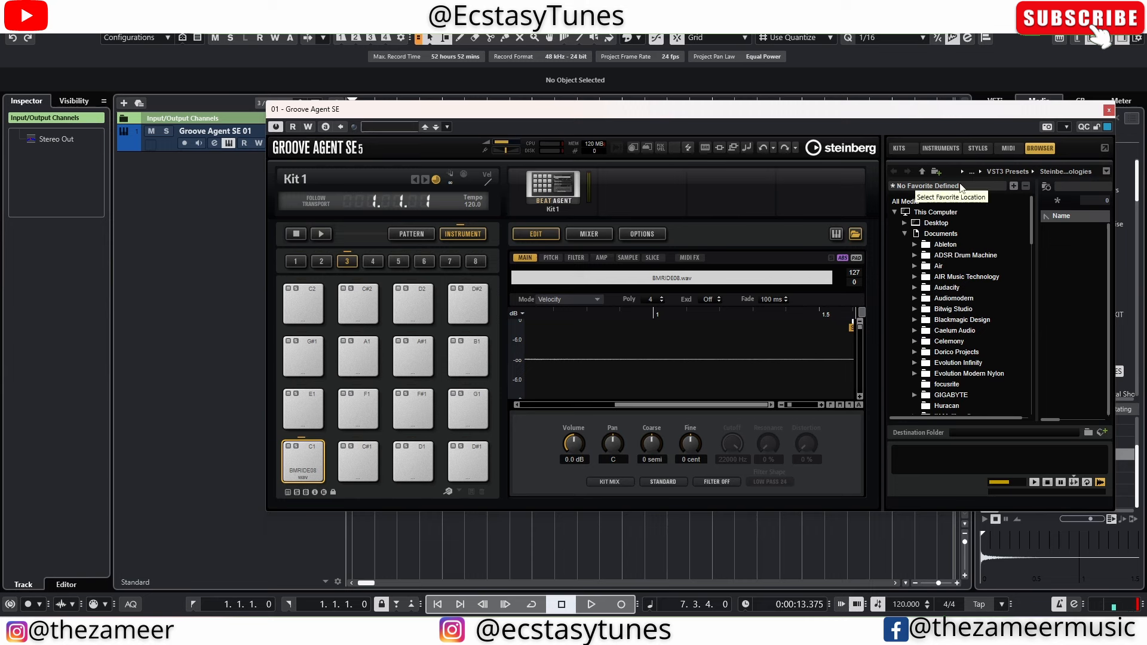
click(989, 188)
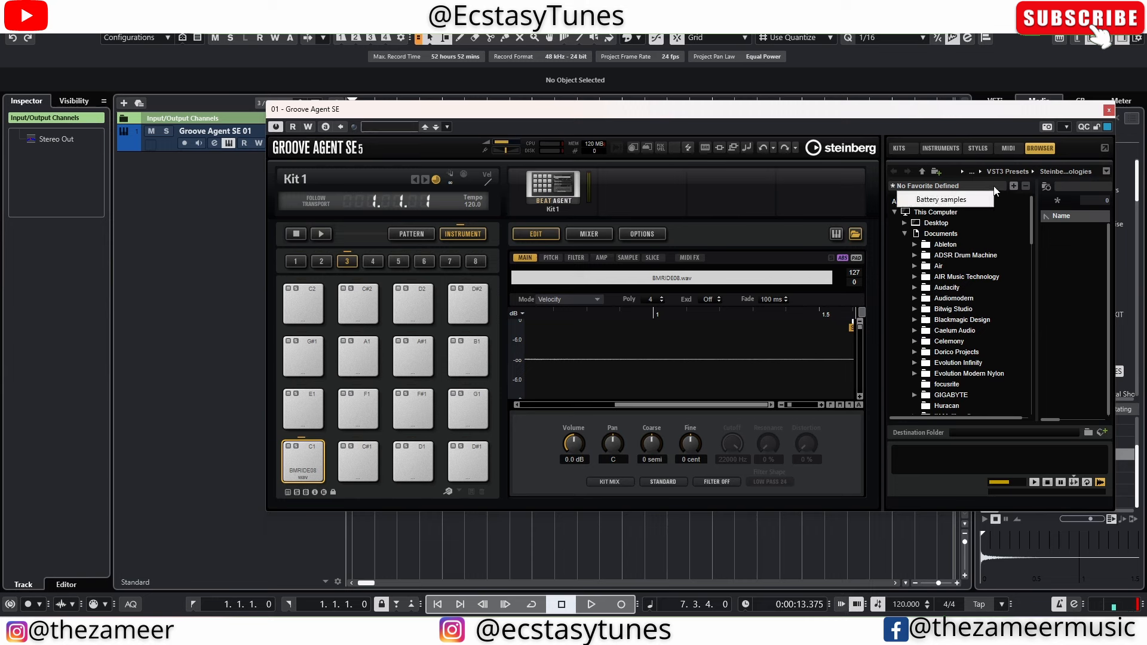
click(942, 201)
drag(932, 113, 860, 109)
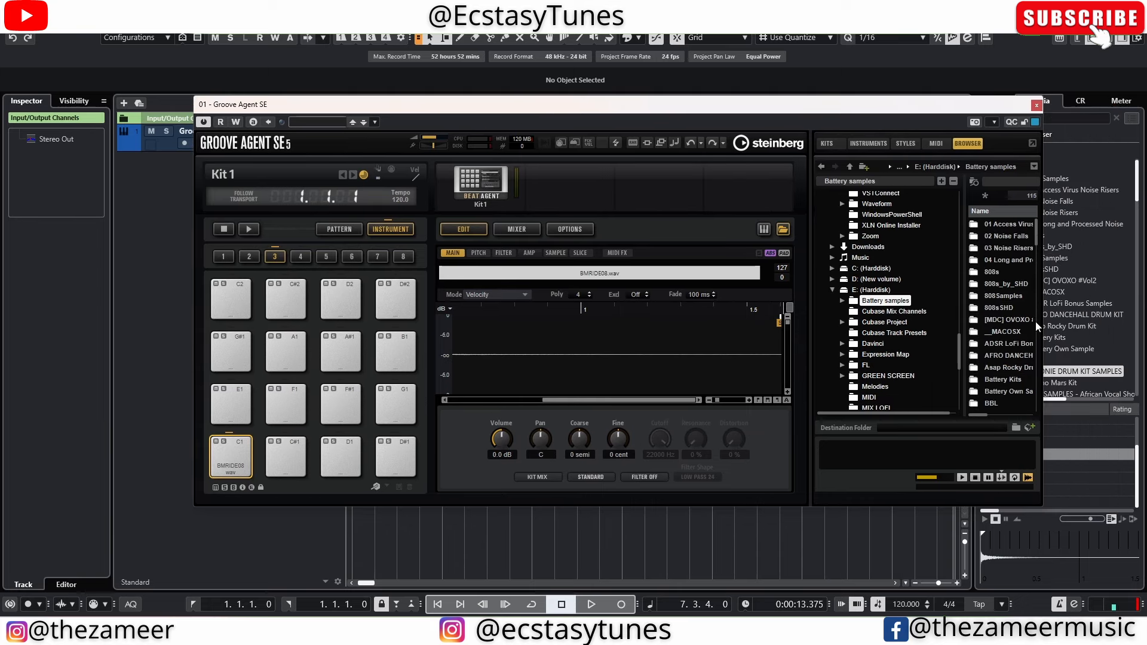
drag(1040, 320, 1141, 326)
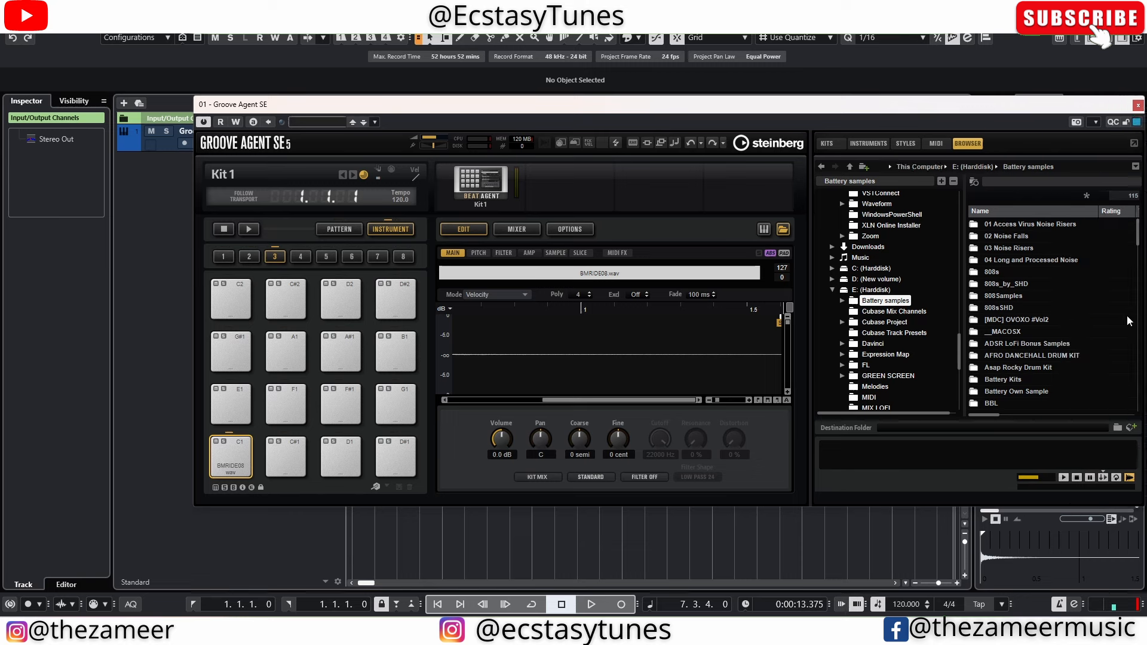
Step: Preview samples in the 808 folder of Asap Rocky Drum Kit and load 808 (13) onto pad C1
scroll(1082, 332, down, 2)
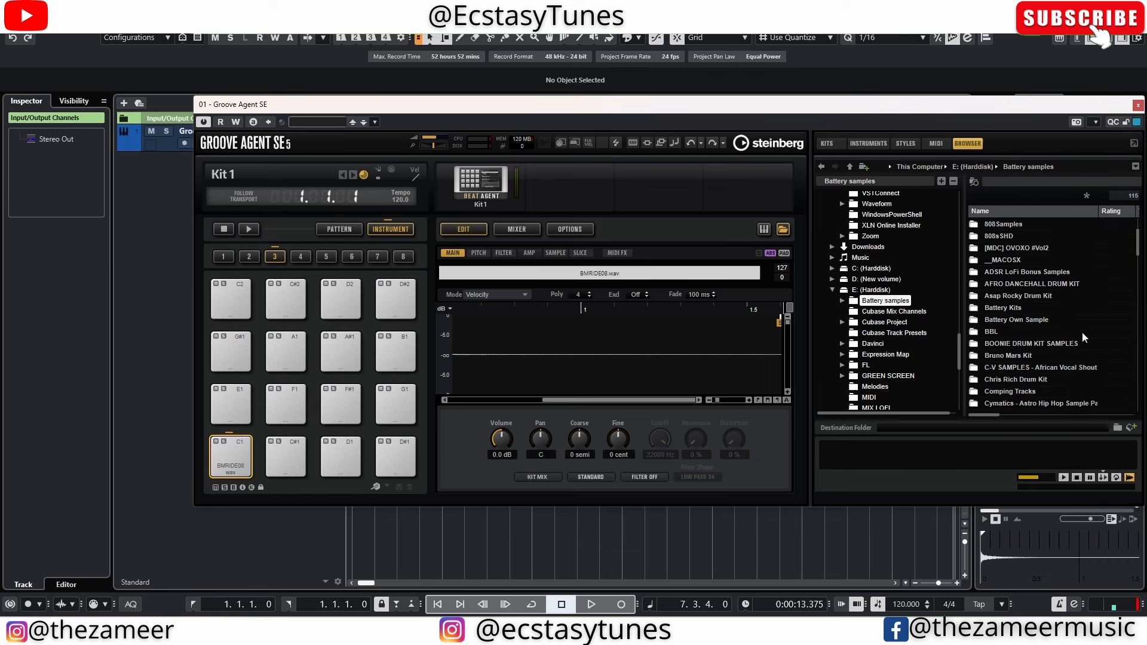
double_click(1016, 296)
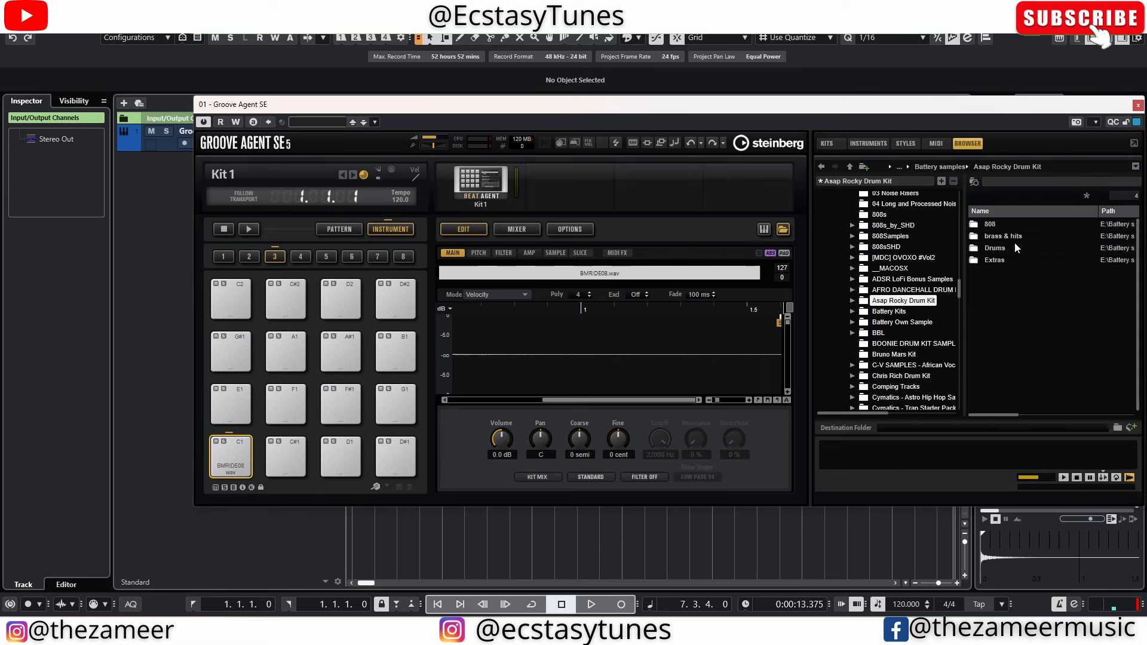
double_click(990, 224)
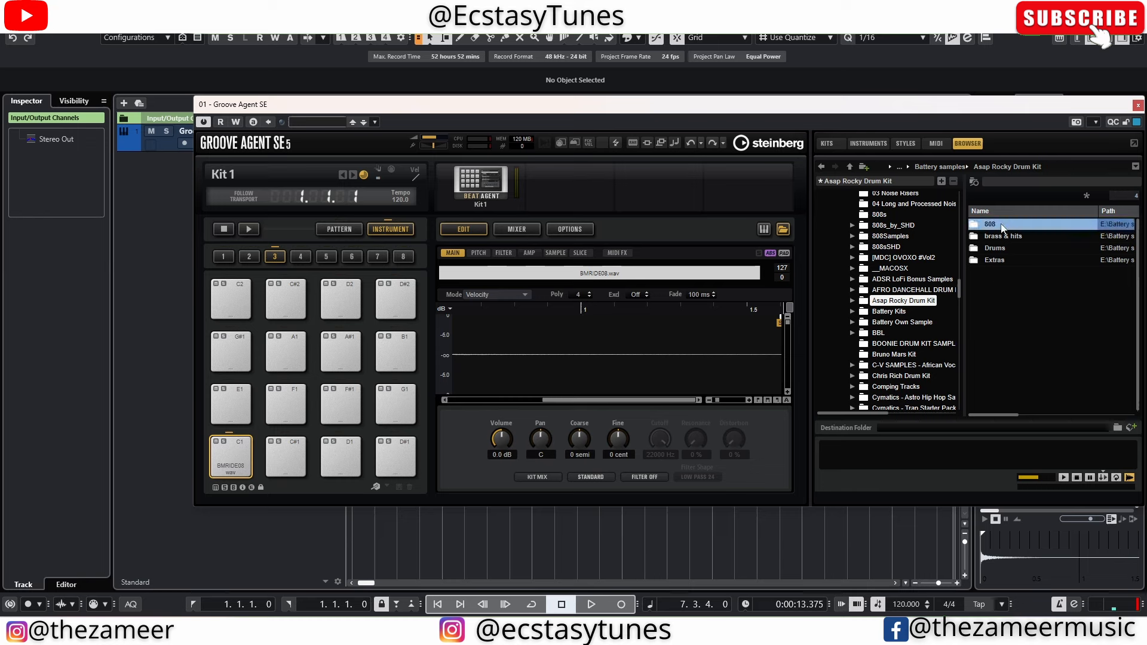
click(1025, 248)
click(1046, 296)
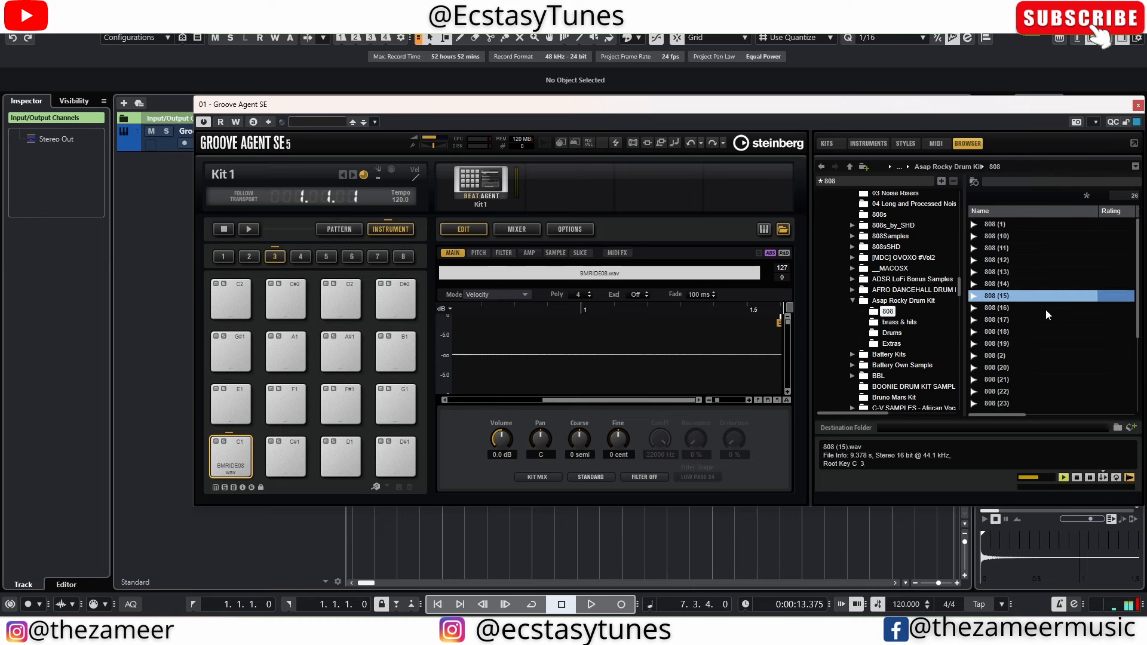
key(Up)
key(Up)
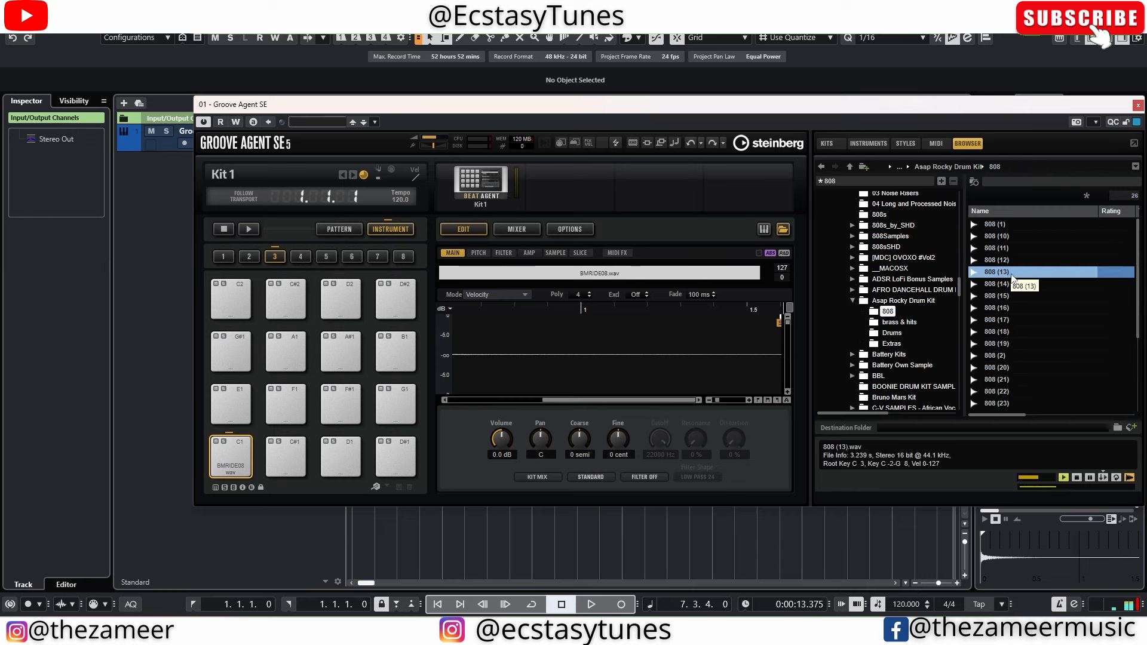
drag(1011, 276, 231, 462)
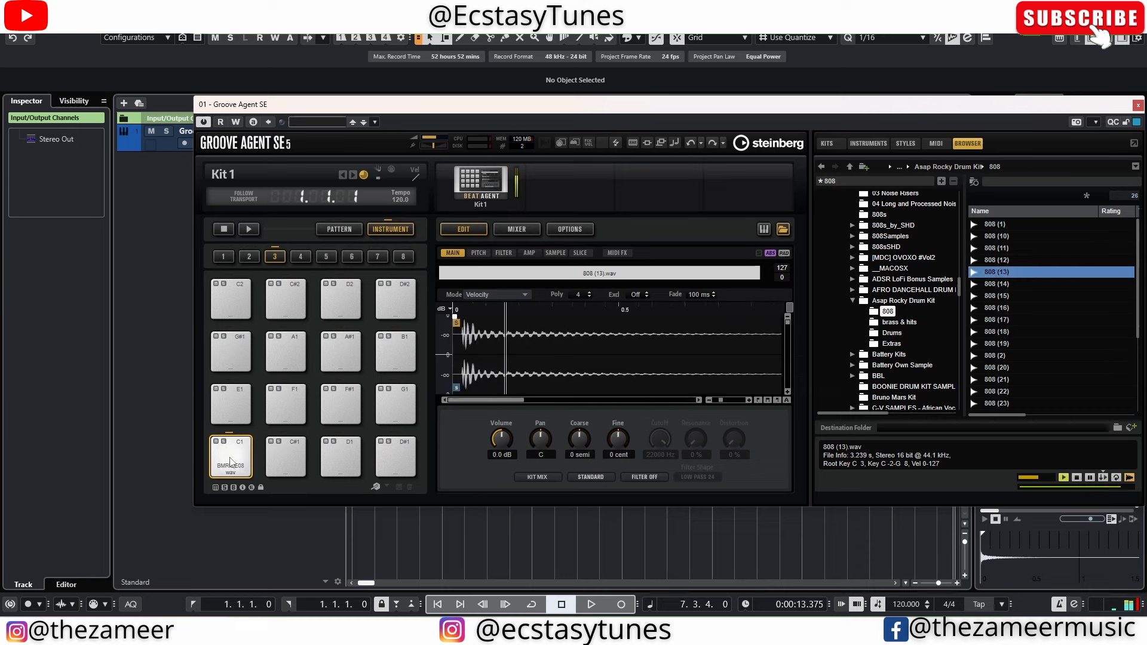
Step: Load drum (2) onto pad C#1 and drum (42) onto pad D1 from the kit's Drums folder, and audition the pads
click(892, 333)
click(1007, 296)
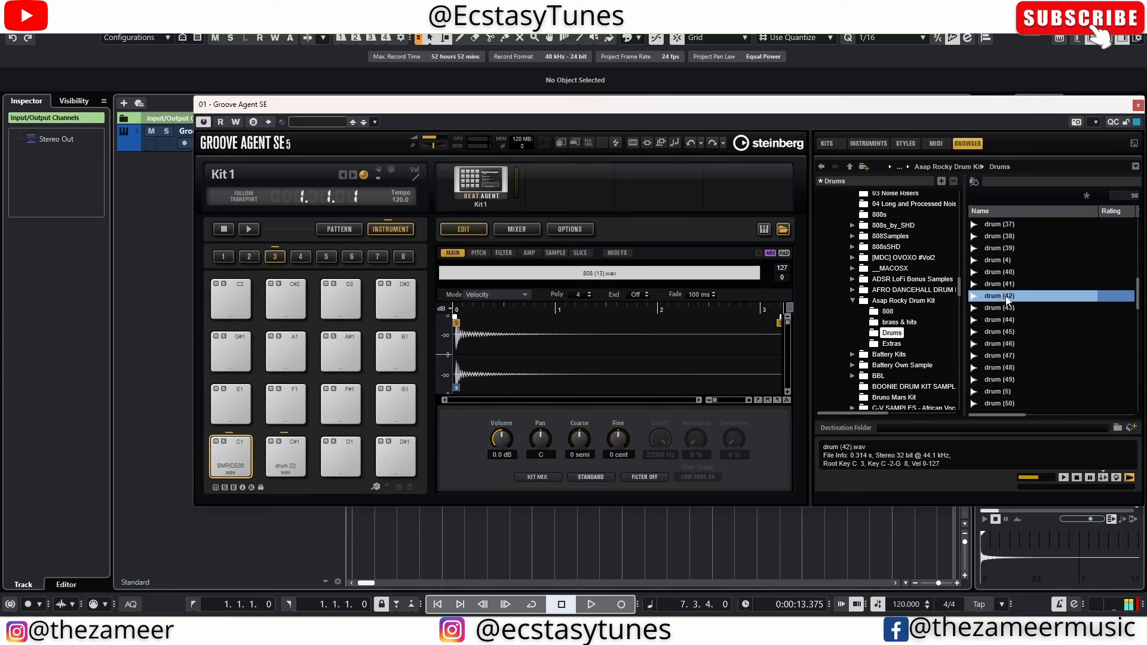
drag(429, 443, 341, 459)
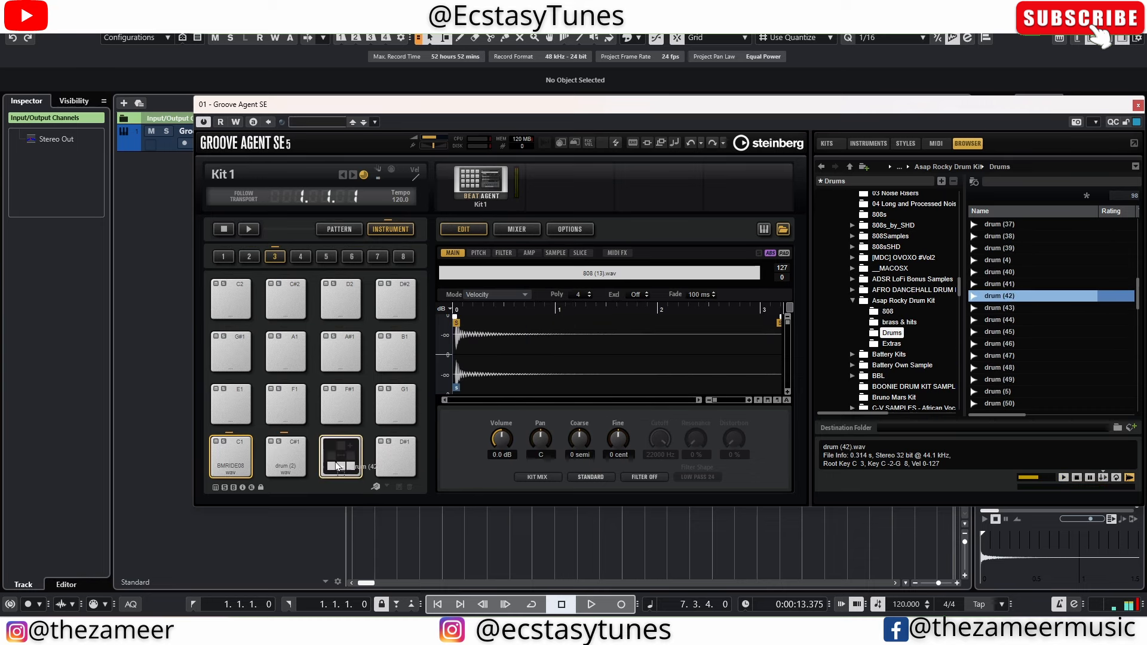
click(293, 460)
click(227, 463)
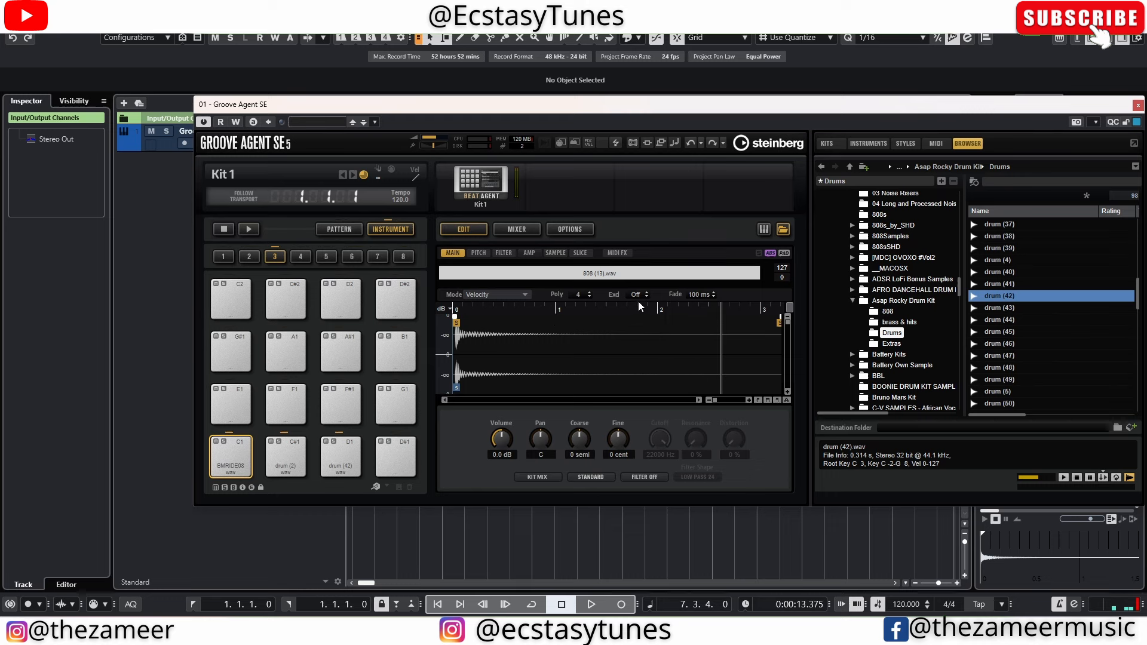
Step: Normalize pad C1's 808 (13) sample to 0.0 dB and play the pad
click(554, 254)
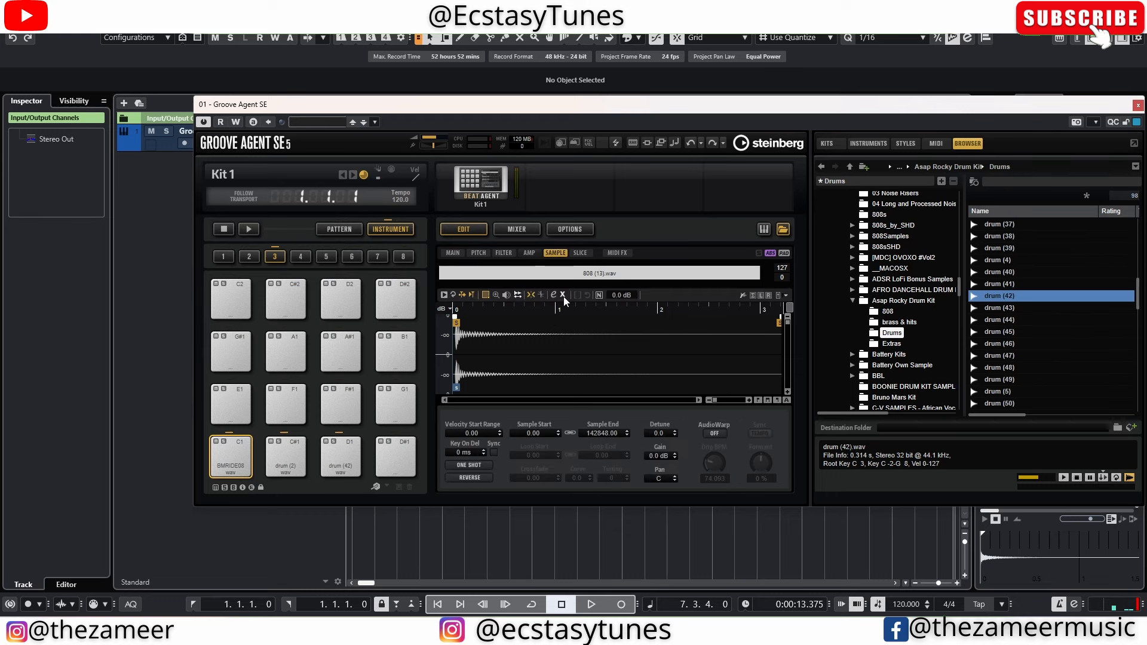
click(599, 295)
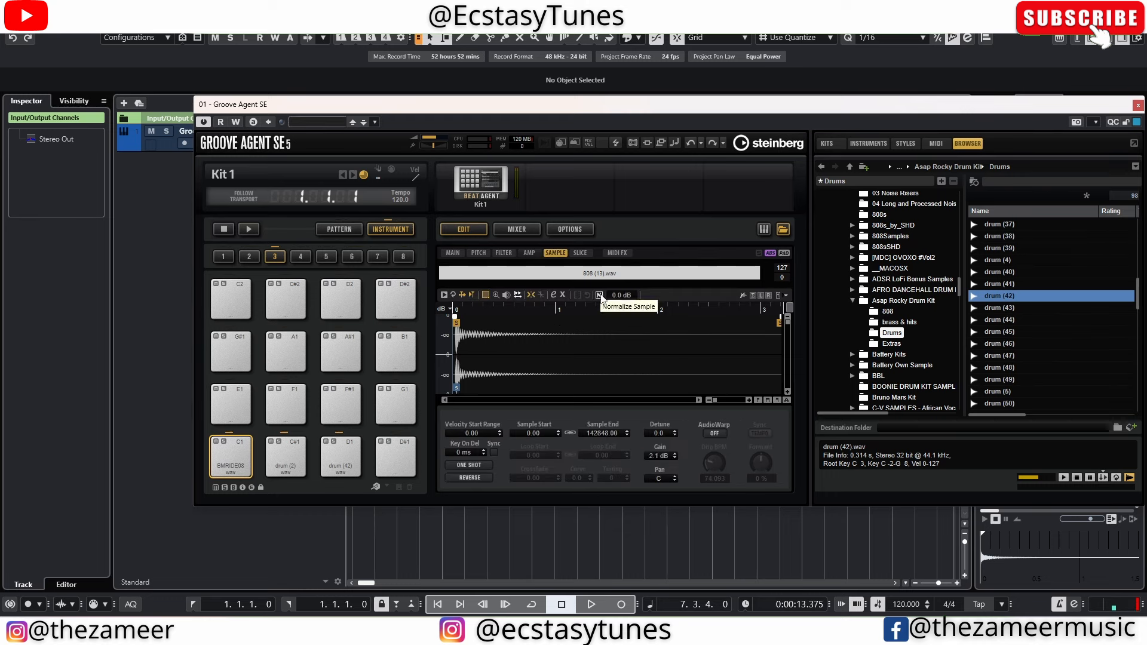
click(247, 461)
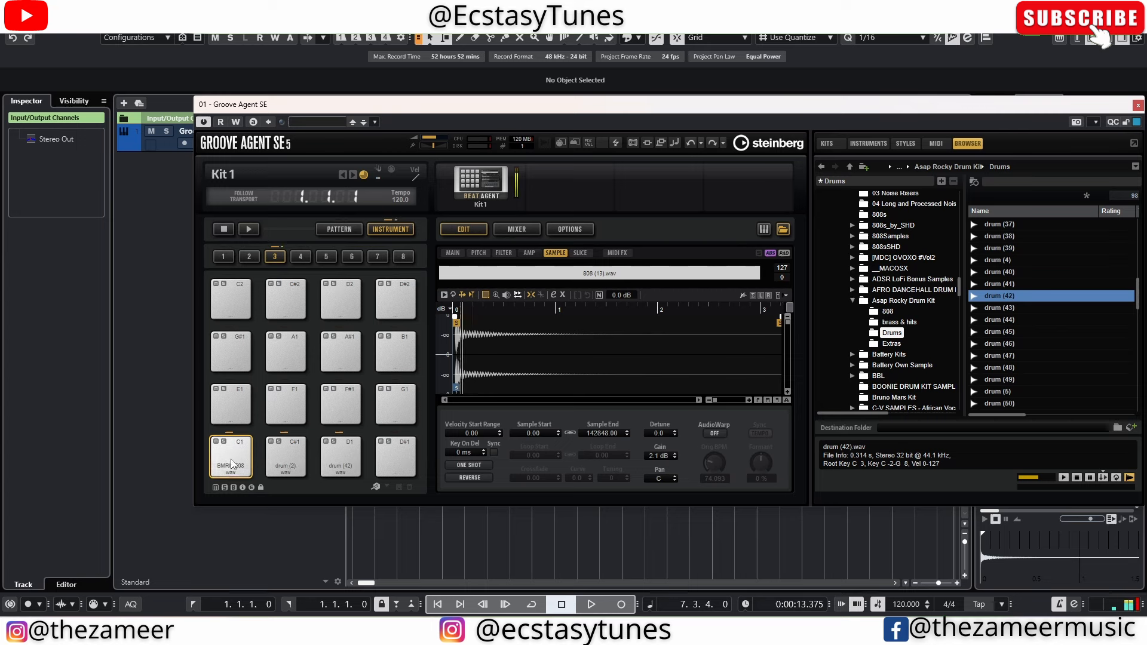
Step: Play pads C1, C#1 and D1 in turn to compare their sounds
click(286, 459)
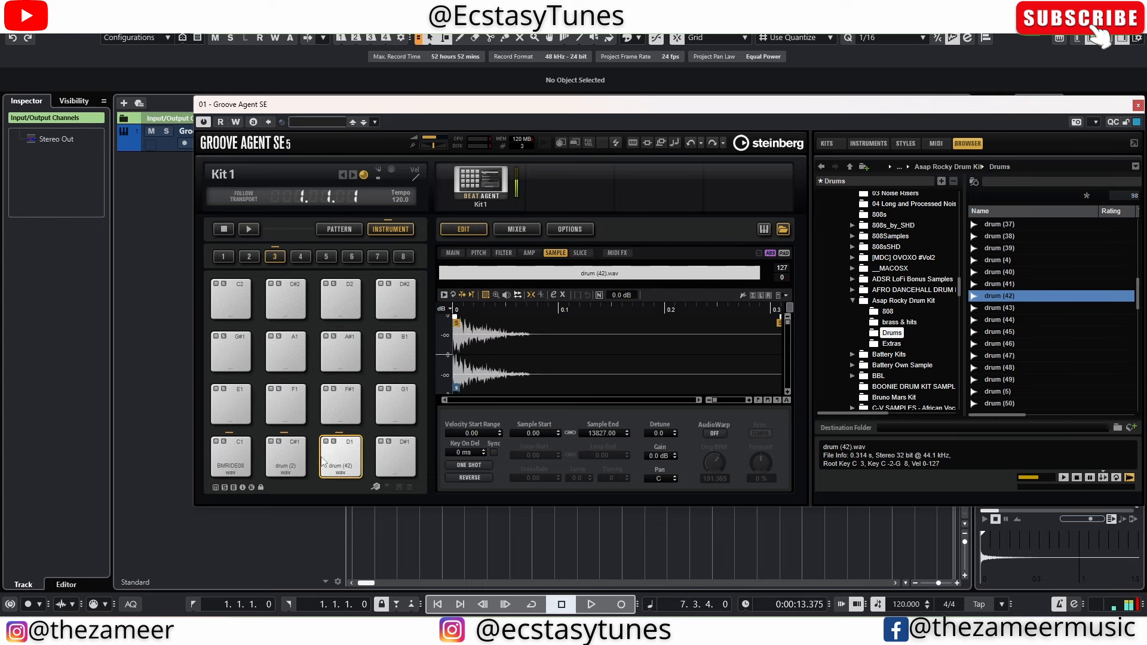
click(238, 457)
click(238, 457)
click(238, 456)
click(238, 456)
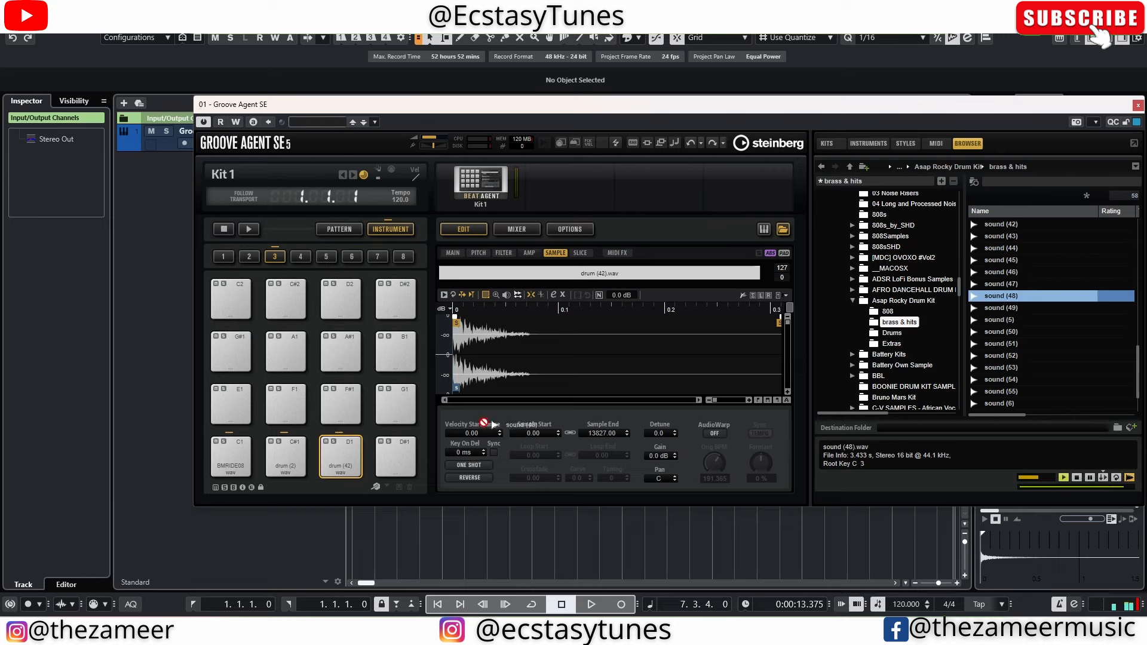
Step: Load sound (48) from the brass & hits folder onto pad D#1 and play it along with pads C1, C#1 and D1
drag(493, 425, 394, 459)
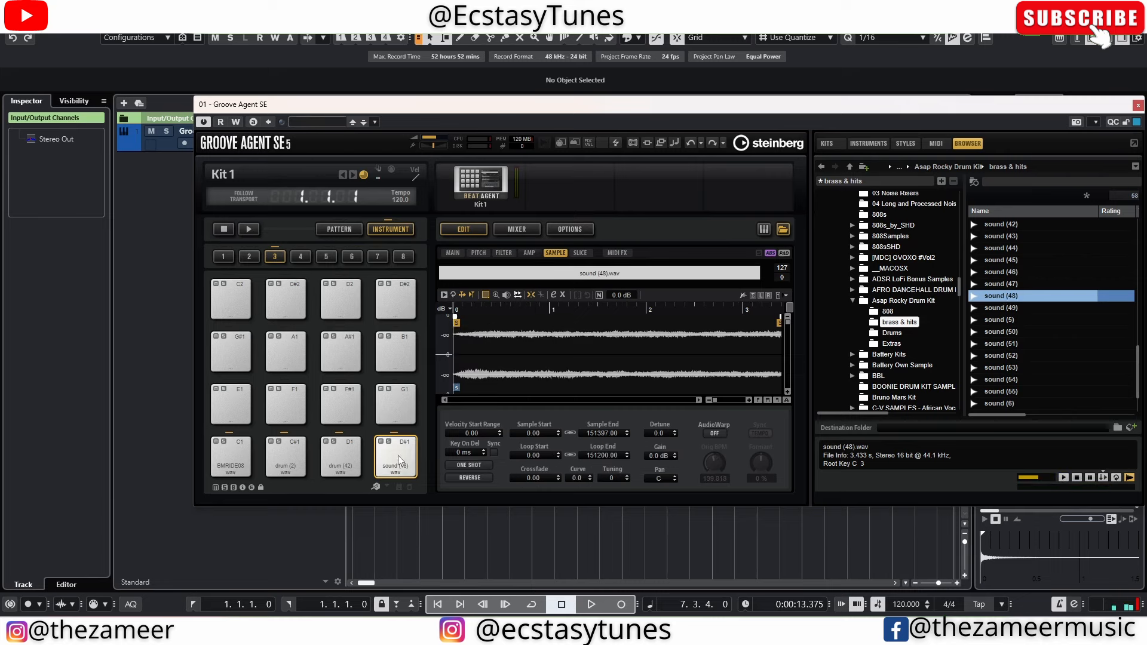
click(299, 470)
click(243, 468)
click(292, 469)
click(352, 469)
click(355, 469)
click(356, 468)
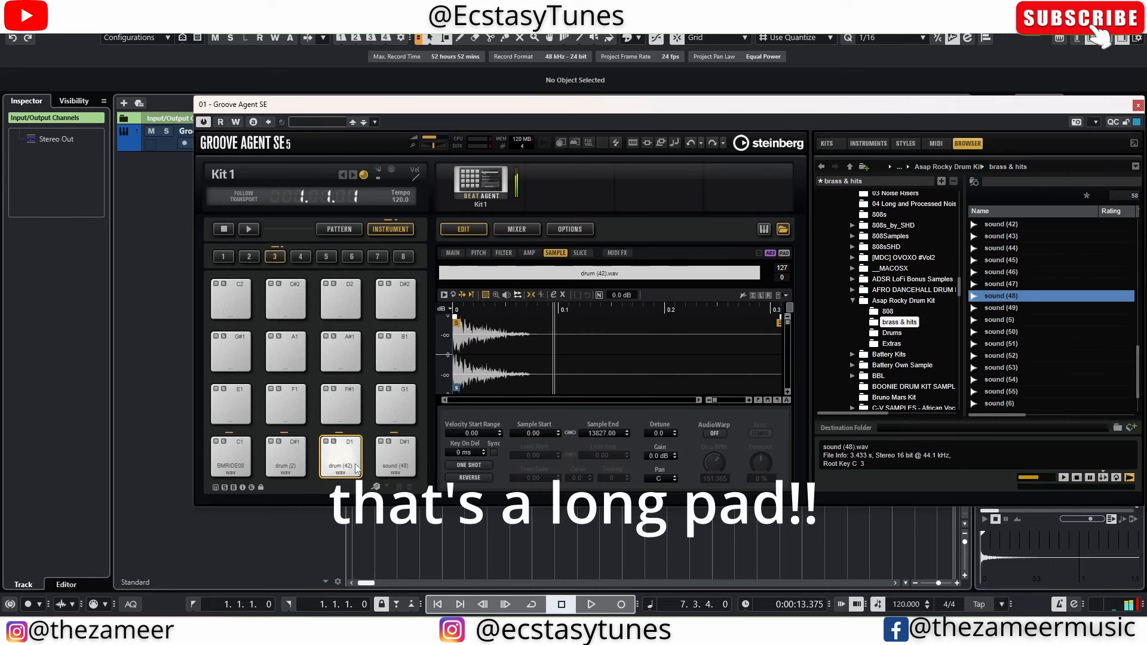
click(395, 459)
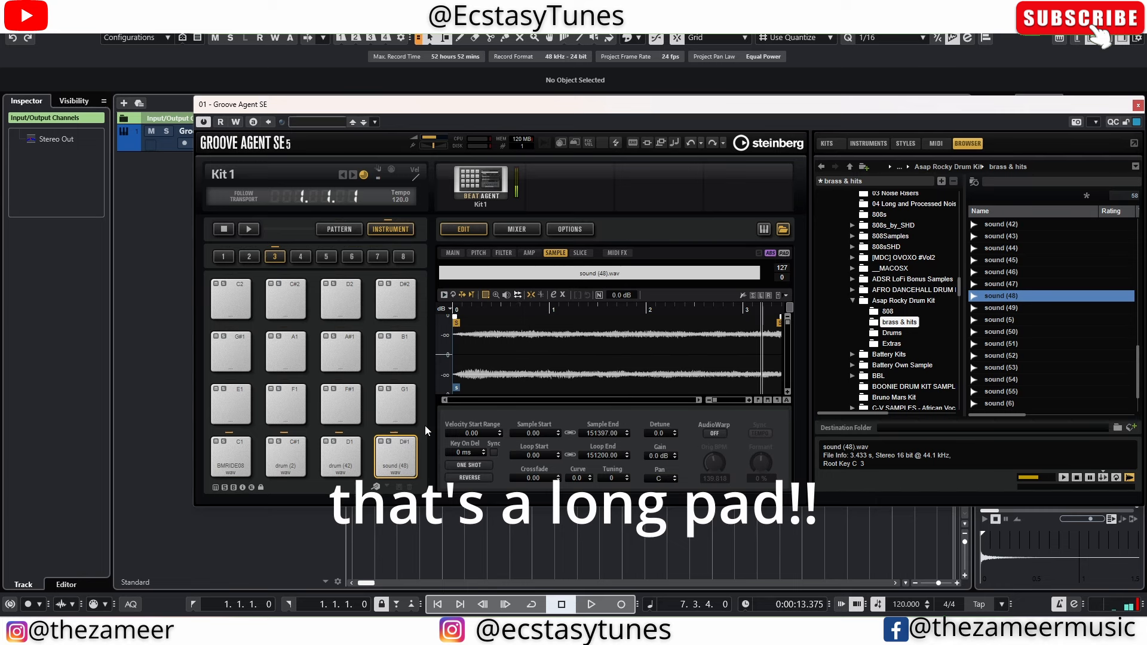
click(398, 463)
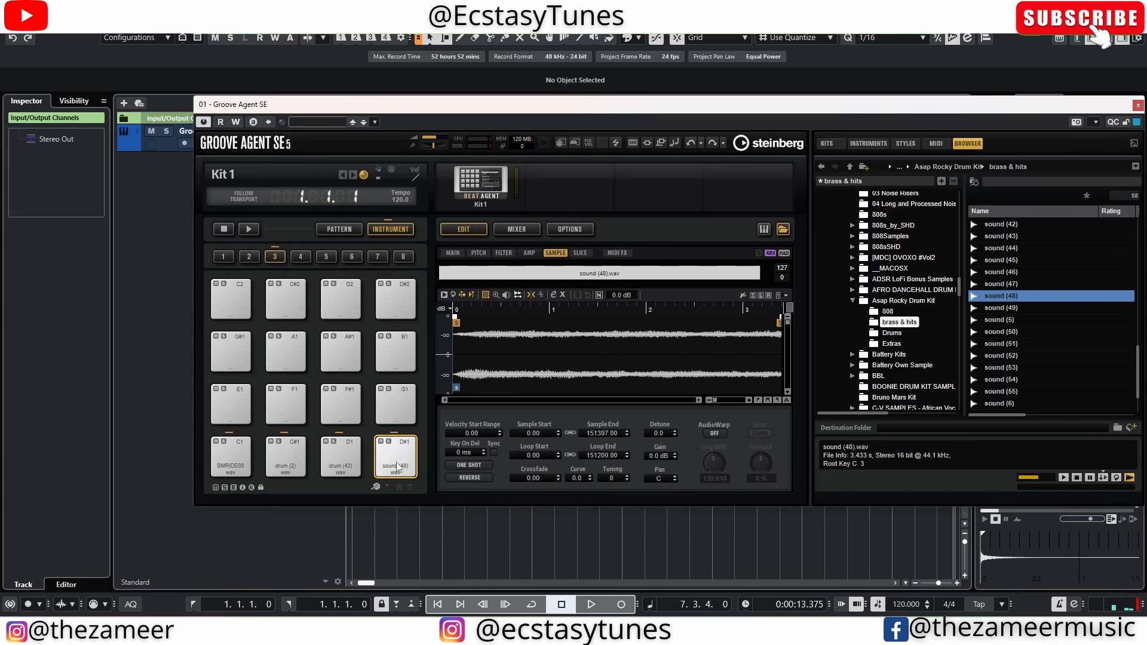
Step: Copy the sound (48) sample from pad D#1 onto pad E1 and play both pads
drag(397, 465, 231, 412)
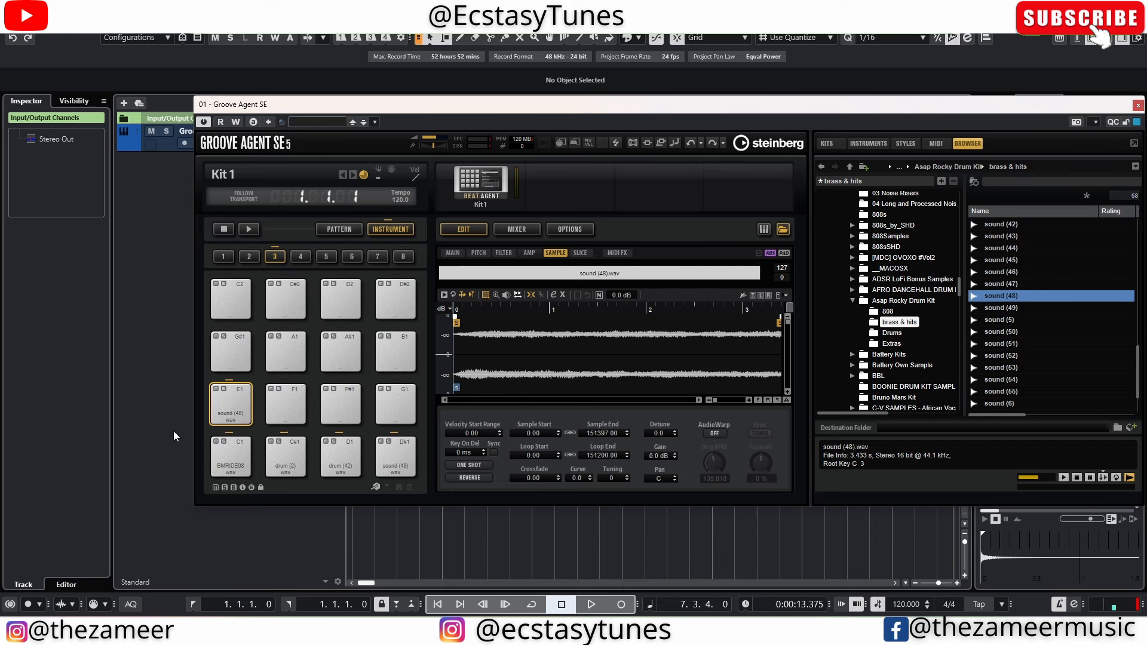
click(230, 421)
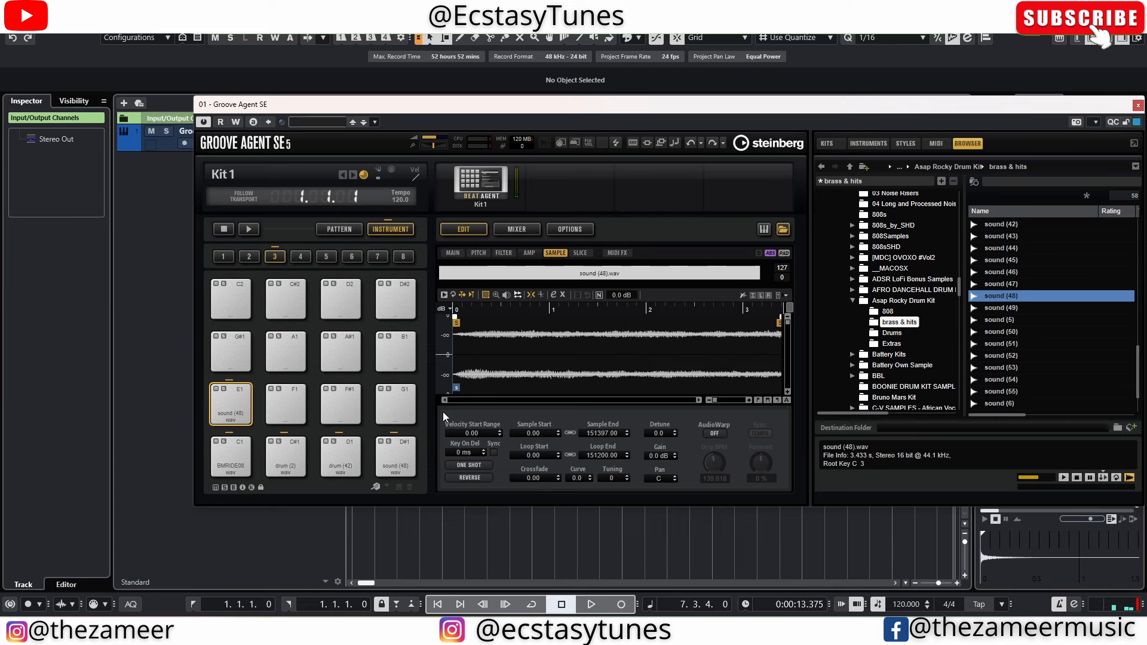
click(403, 464)
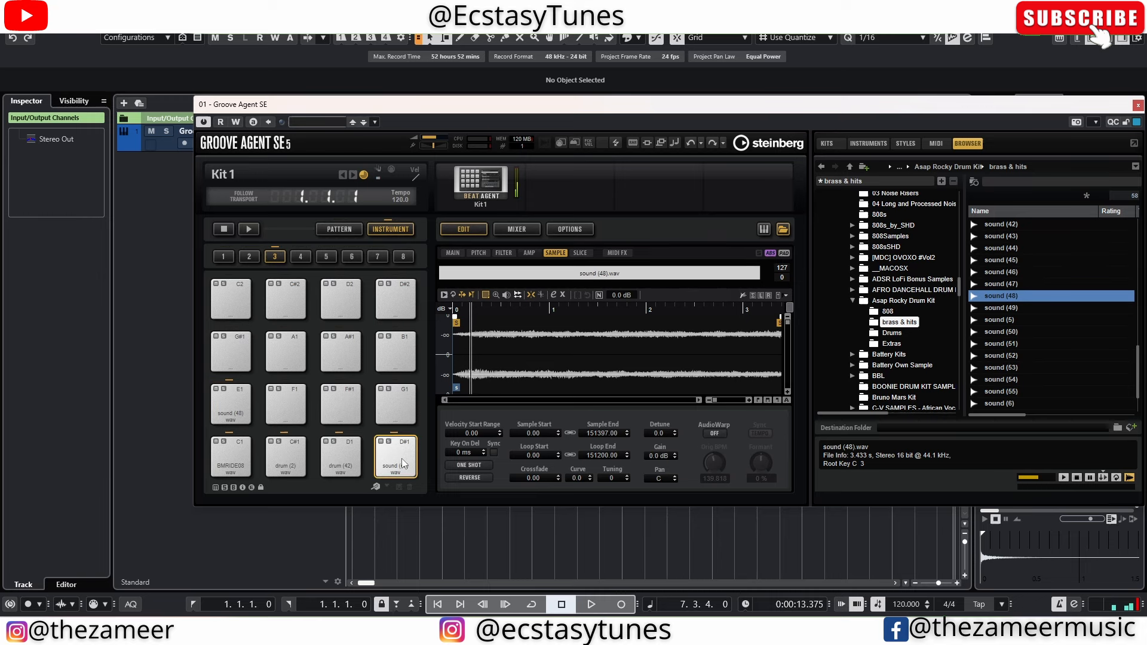
click(234, 411)
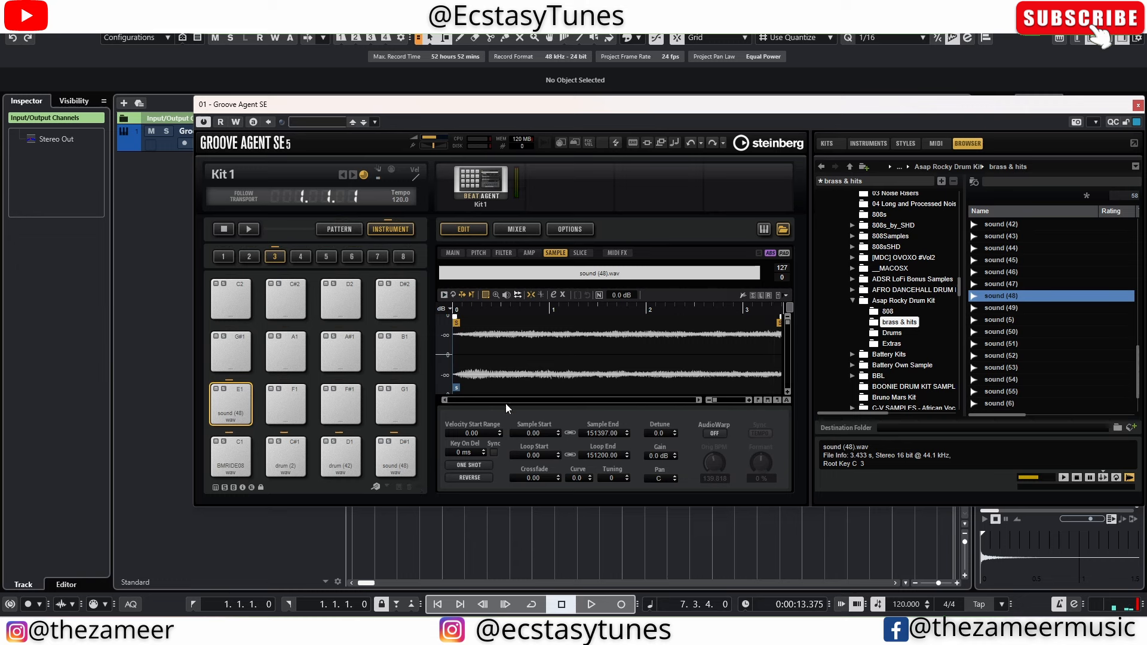
Step: Show pad E1's main settings and play pads E1 and D#1 alternately to hear how their sounds overlap
click(452, 253)
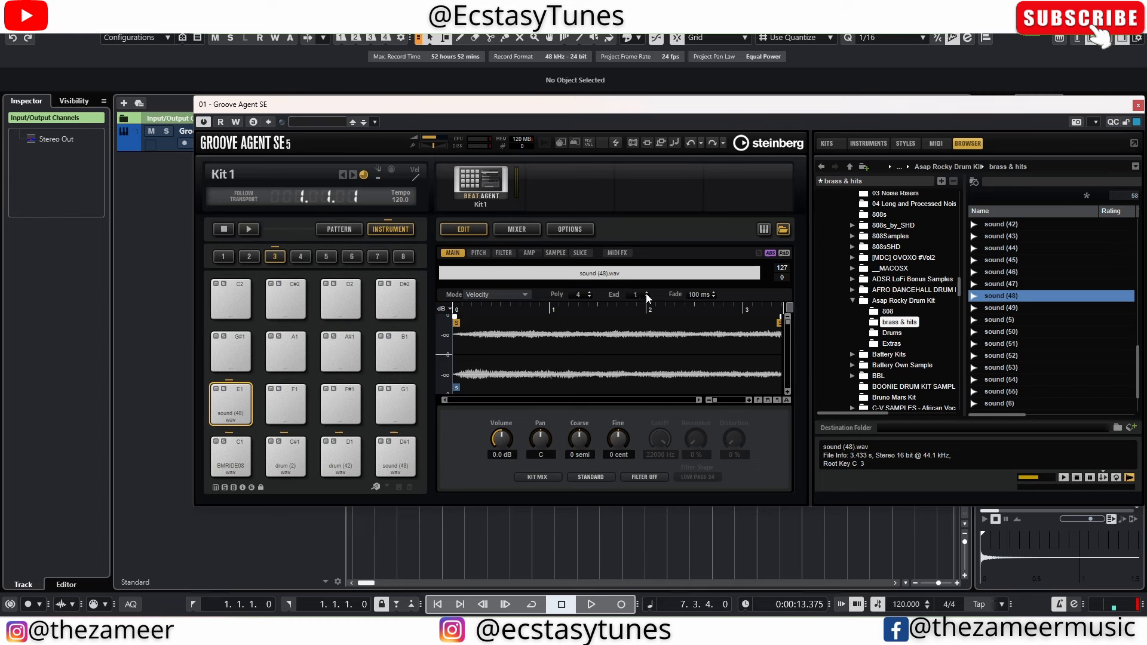
click(236, 411)
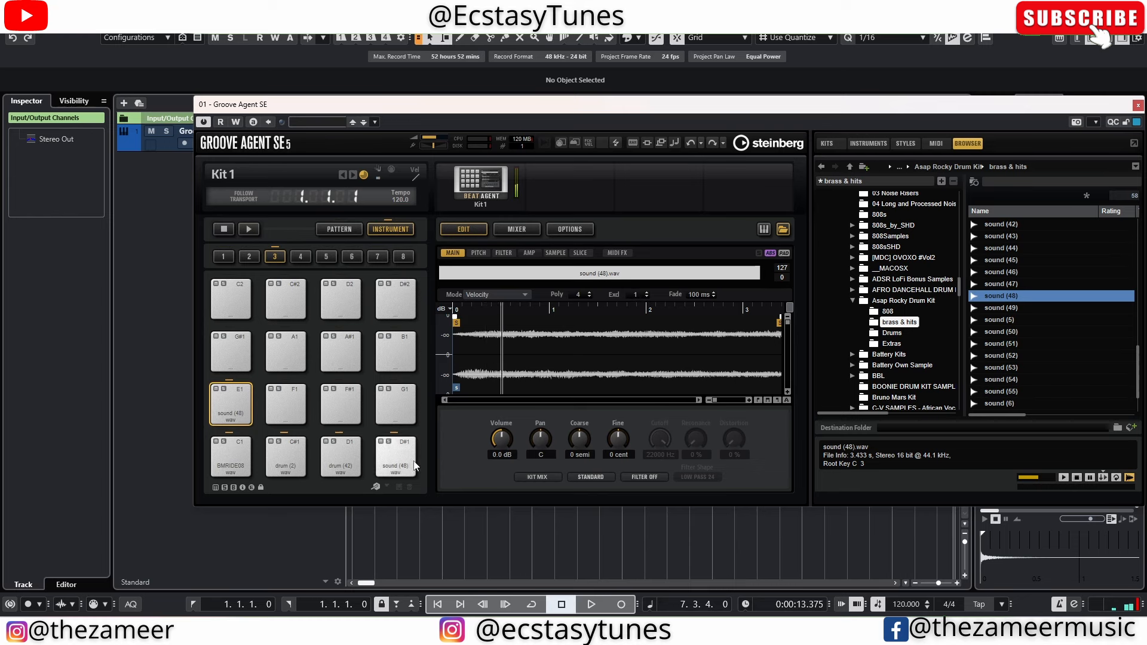
click(405, 461)
click(393, 455)
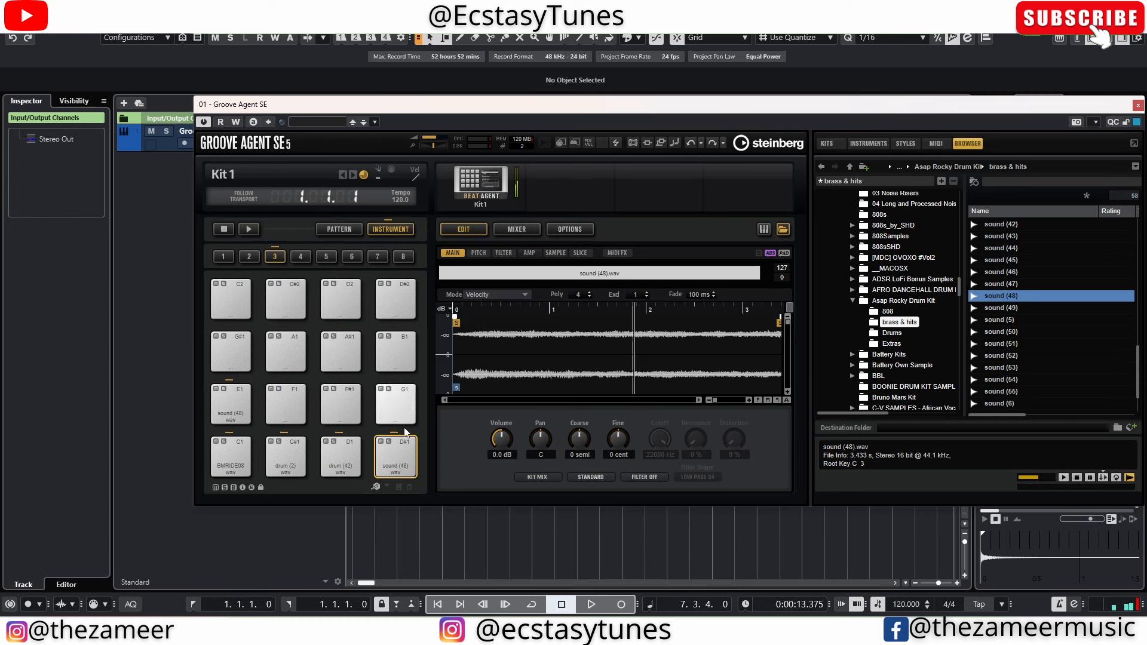
click(223, 414)
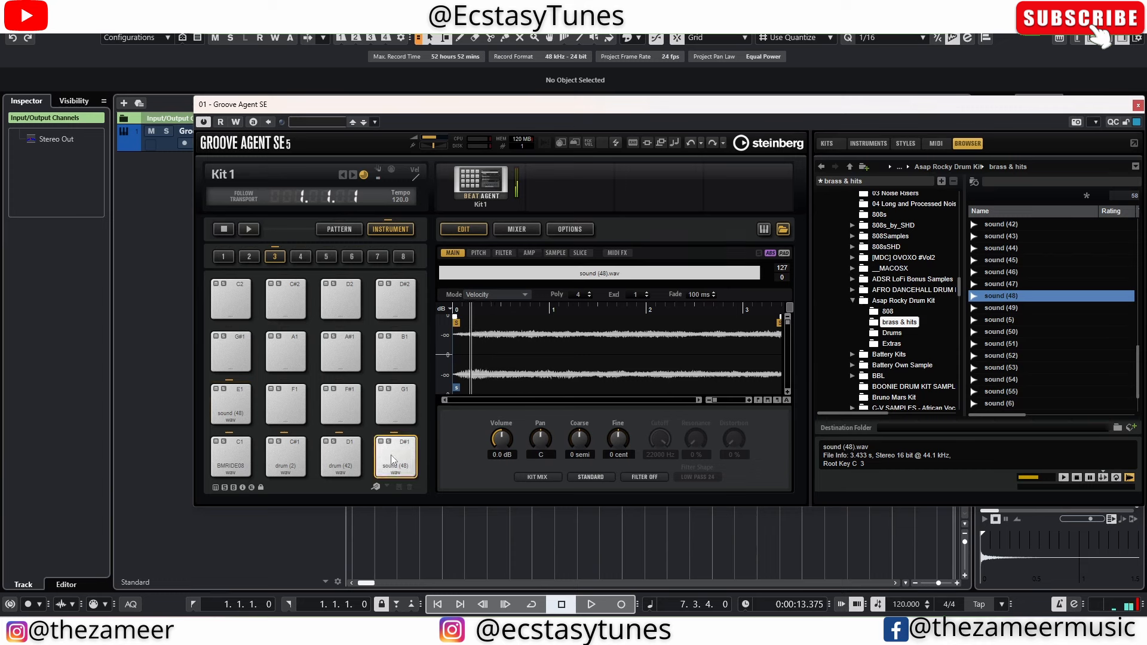
click(221, 417)
click(235, 415)
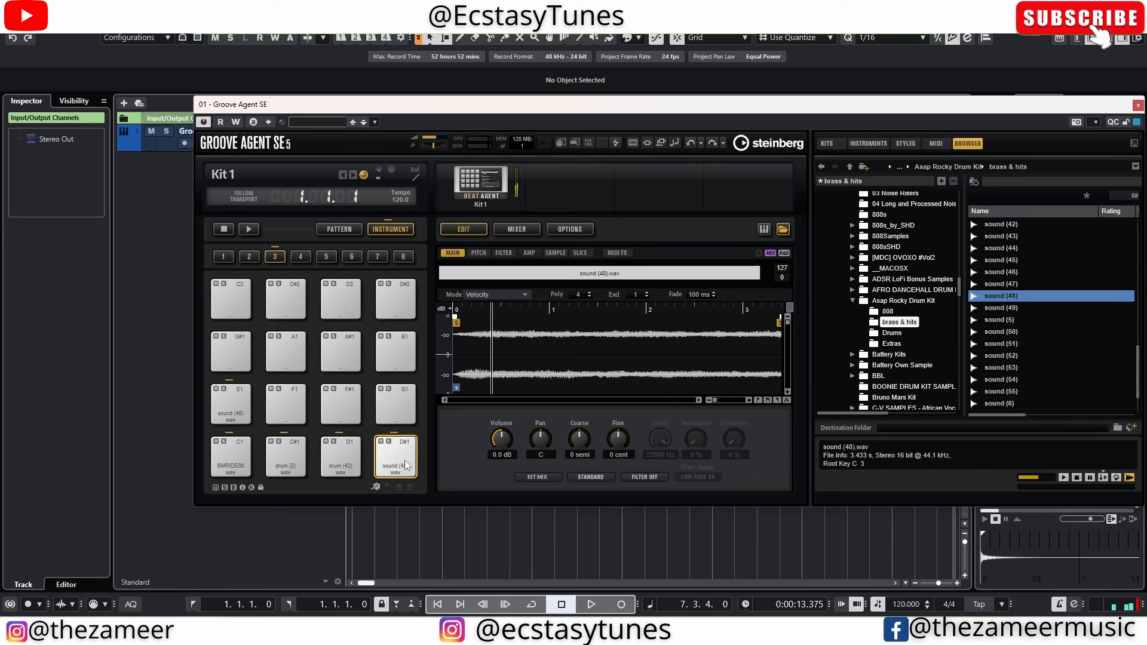
click(230, 404)
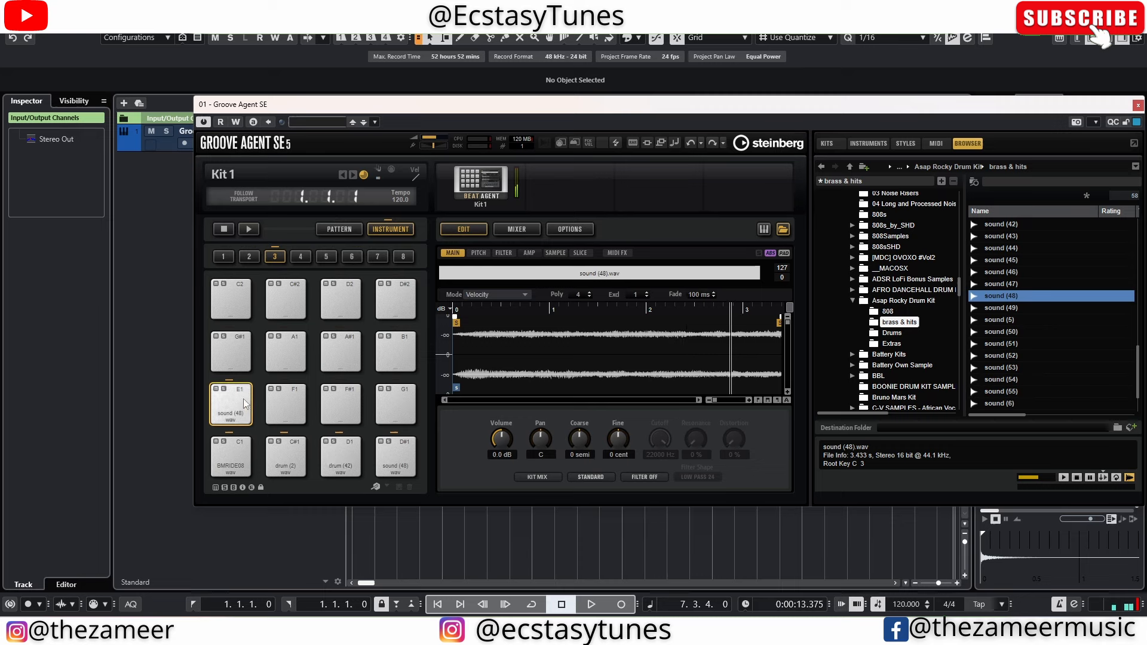
Step: Set pad D#1's amp envelope to One Shot, extend its hold node to about 845 ms, and play the pad
click(386, 443)
click(529, 253)
click(485, 295)
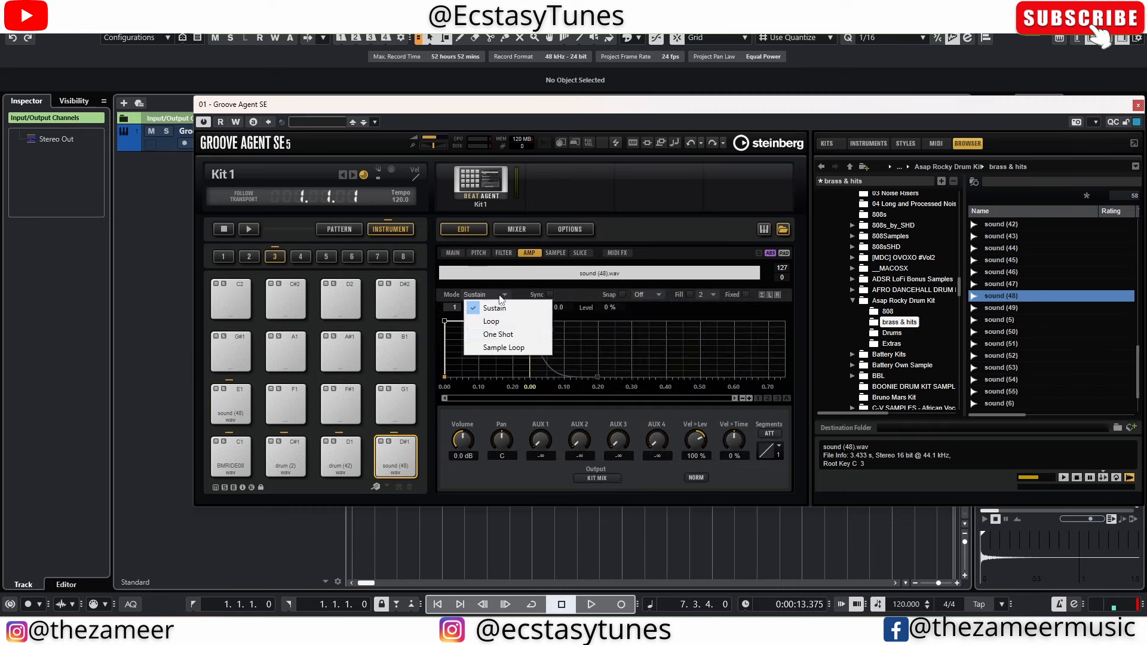
click(517, 334)
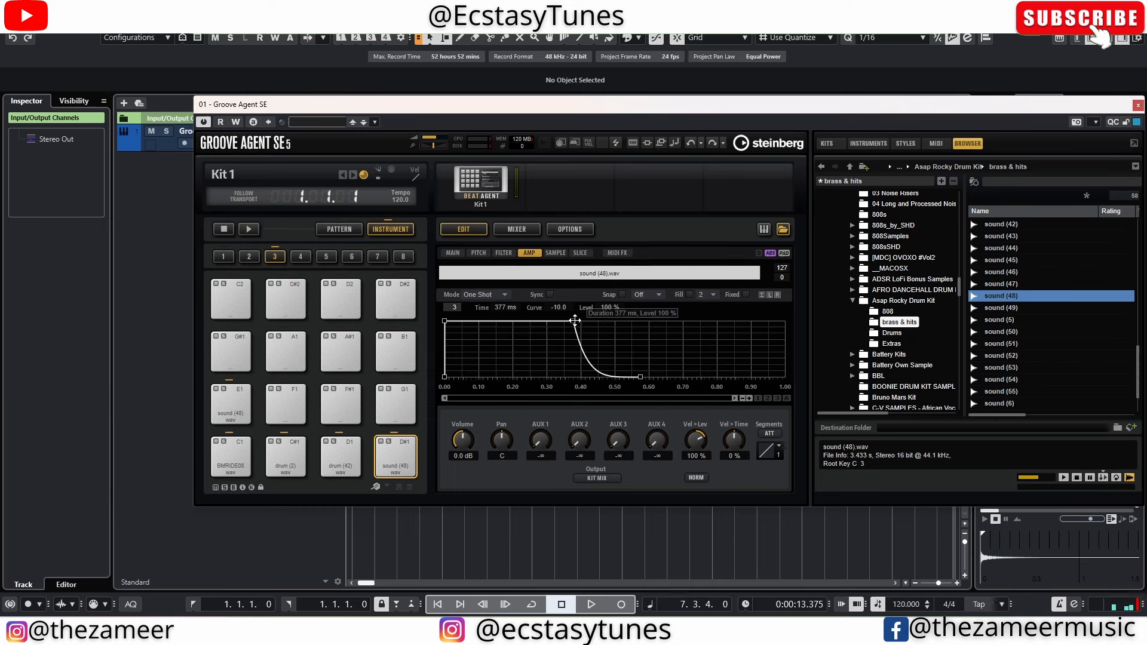
drag(575, 321, 732, 321)
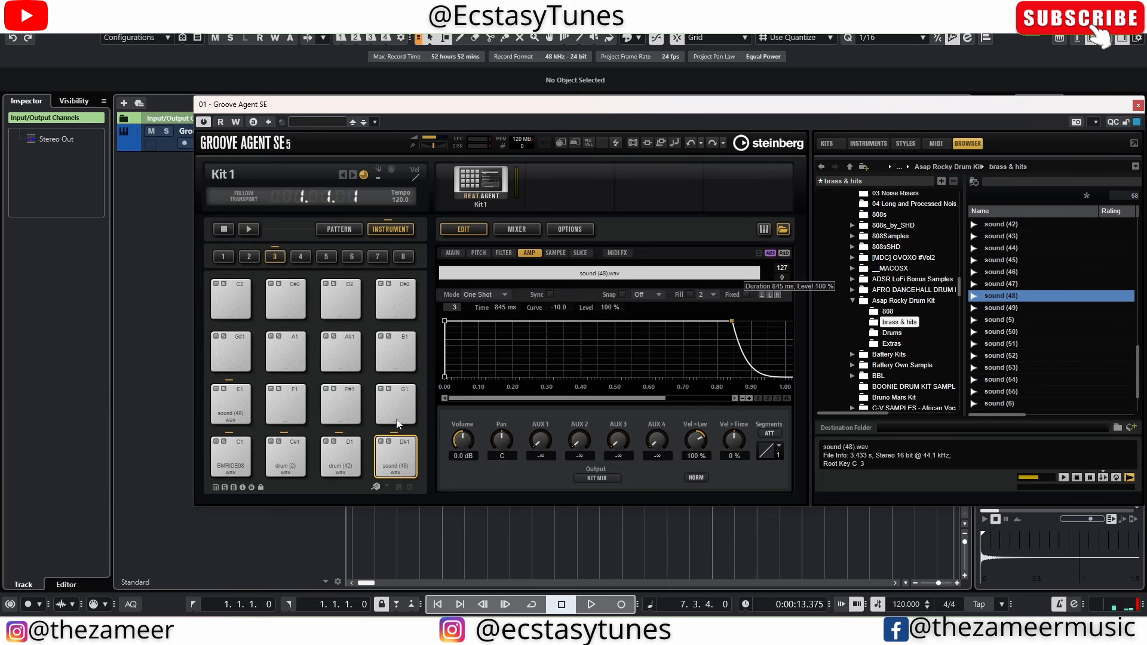
click(401, 464)
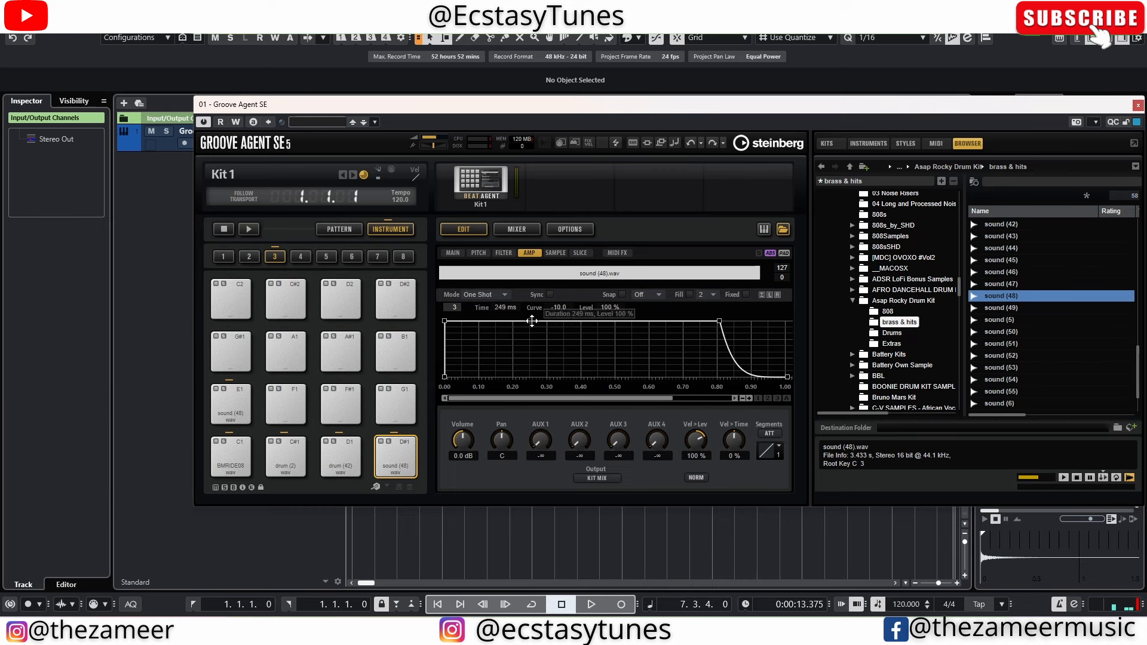
Step: Add two early nodes to pad D#1's amp envelope, try a dip to 0 %, and set the second node to about 70 ms at 100 %
double_click(531, 324)
drag(531, 323, 495, 377)
click(395, 463)
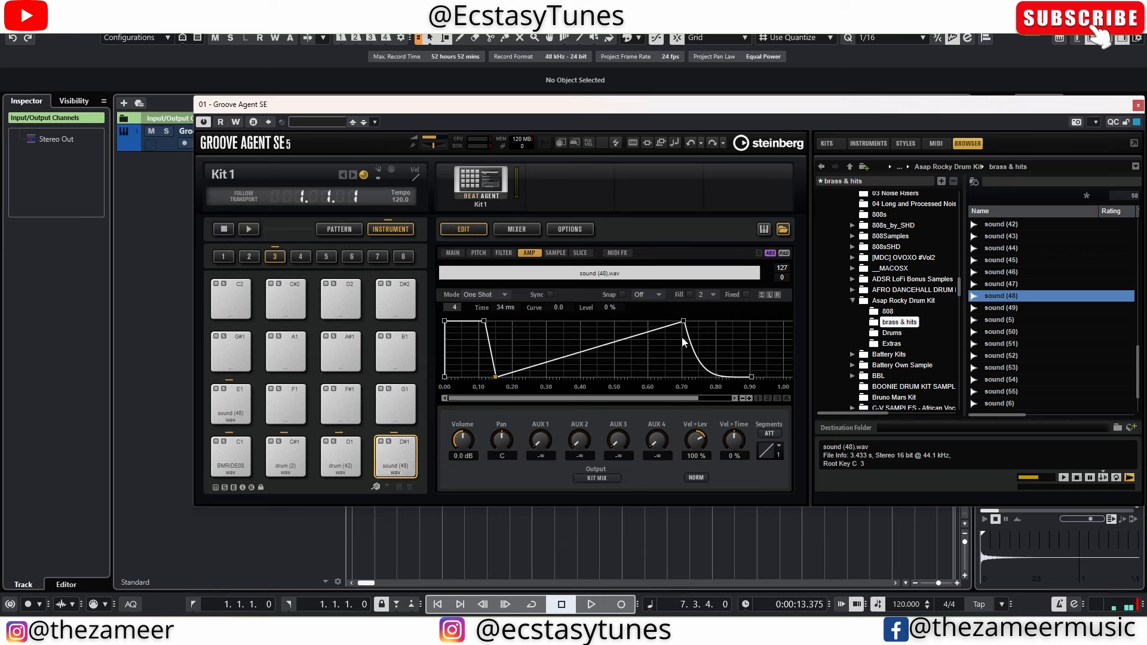
drag(507, 371, 507, 322)
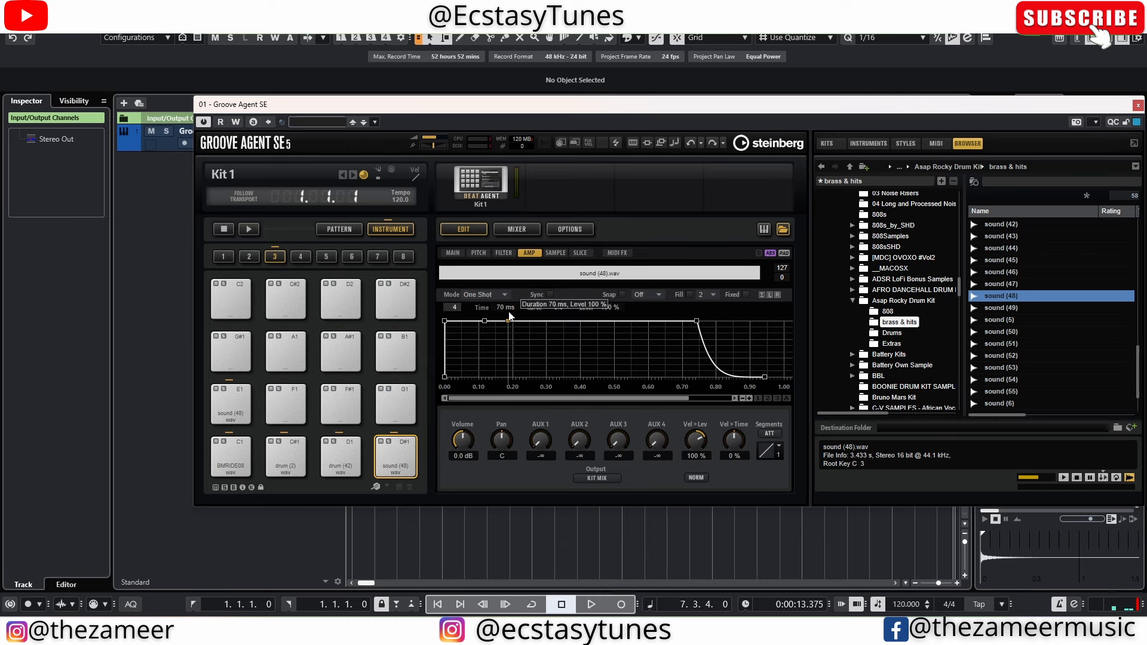
click(405, 463)
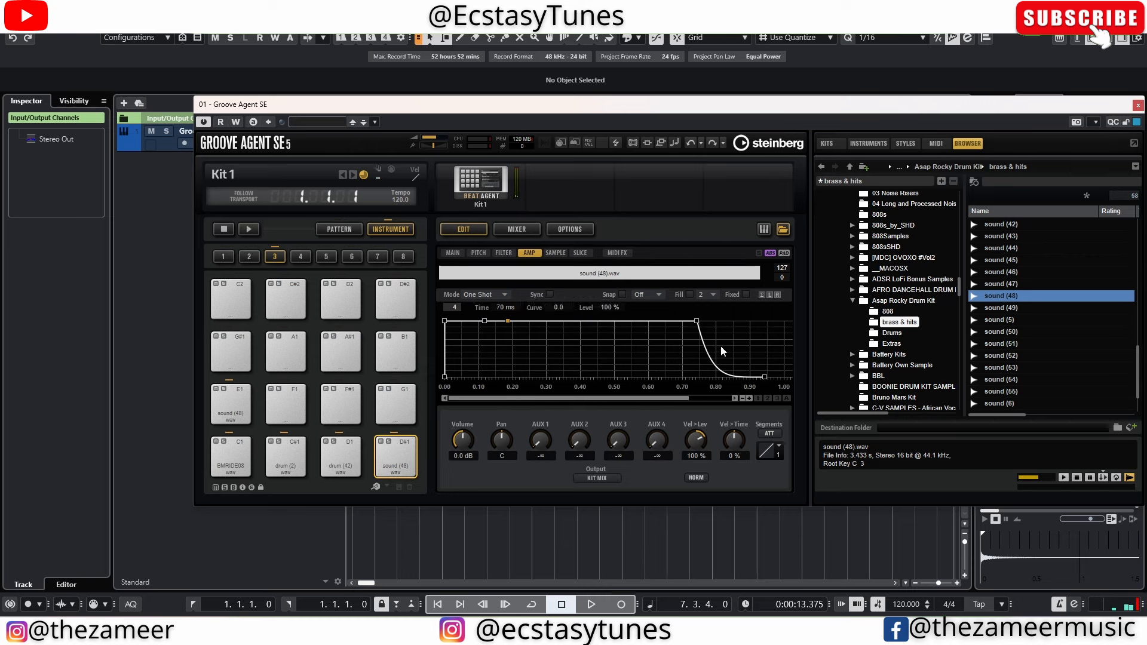
Step: Shorten pad D#1's amp envelope by setting node 5 to about 213 ms and the end node to about 111 ms, auditioning the pad
drag(697, 321, 615, 321)
click(393, 454)
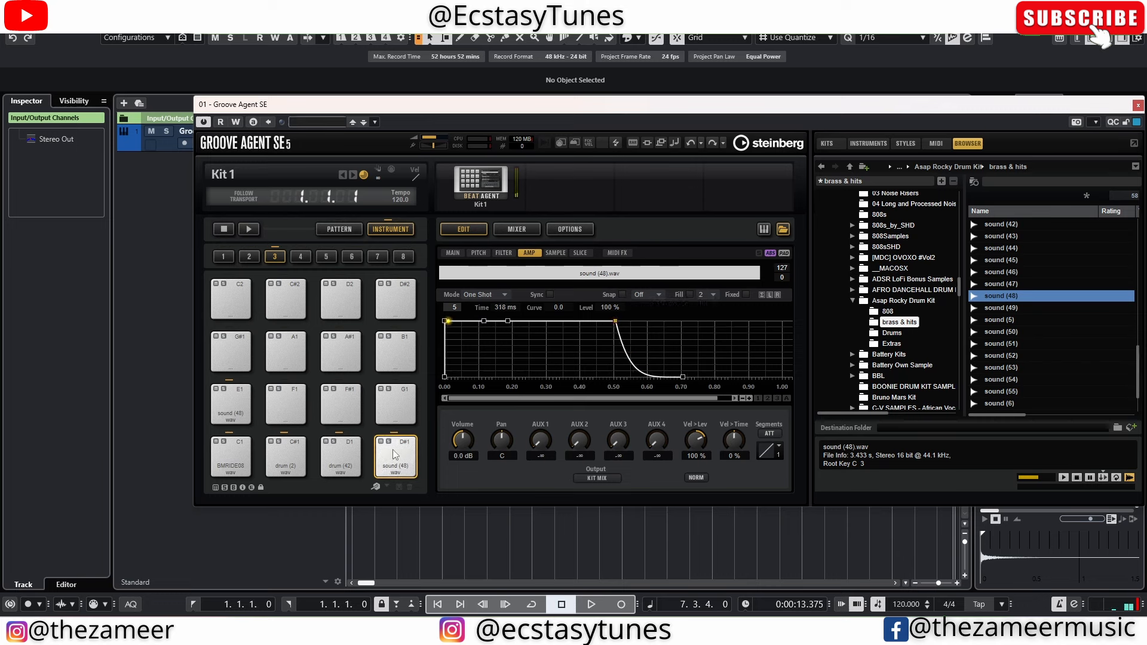
drag(612, 323, 580, 323)
click(404, 468)
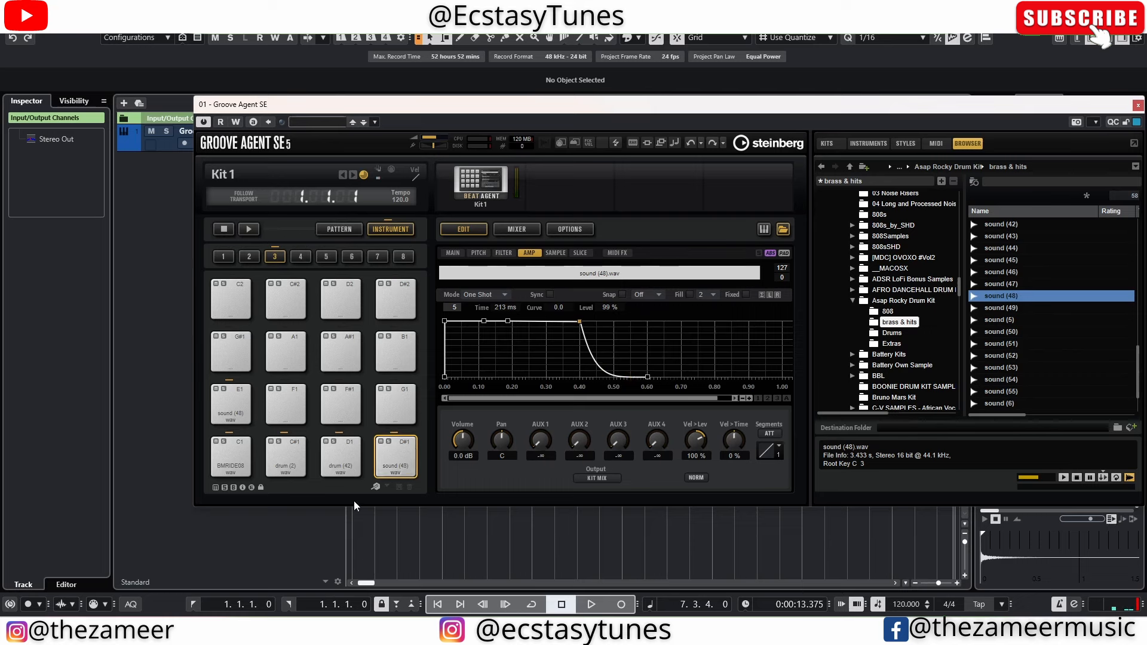
click(391, 472)
drag(648, 378, 619, 389)
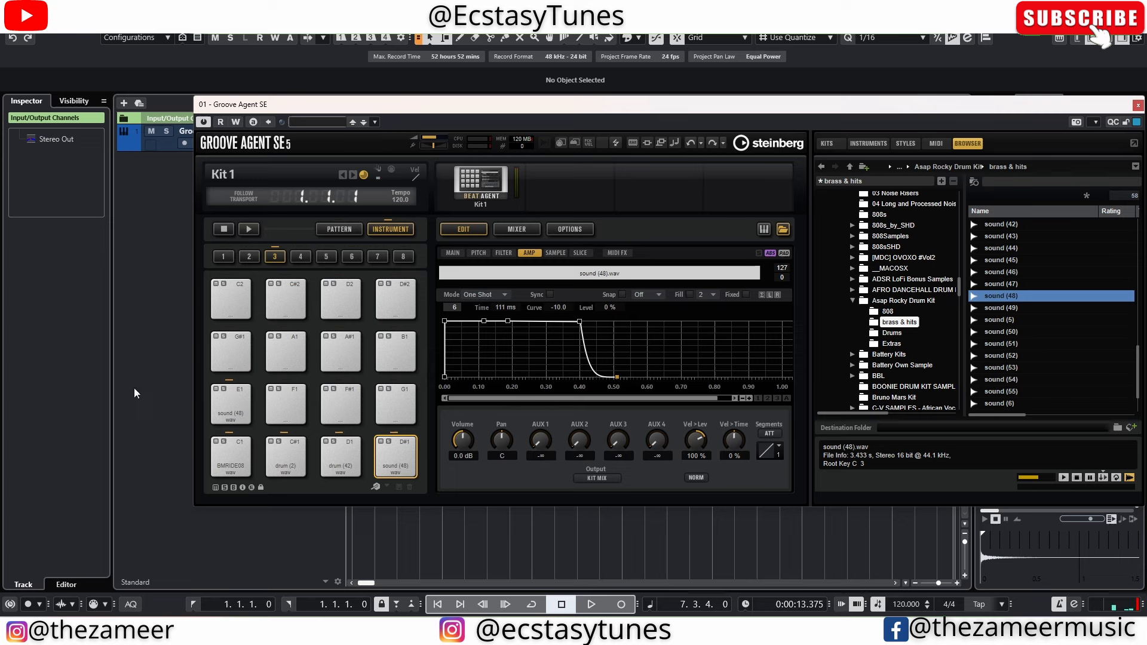
Step: Set pad E1's amp envelope to One Shot, with node 3 at about 403 ms and a shortened final decay
click(232, 404)
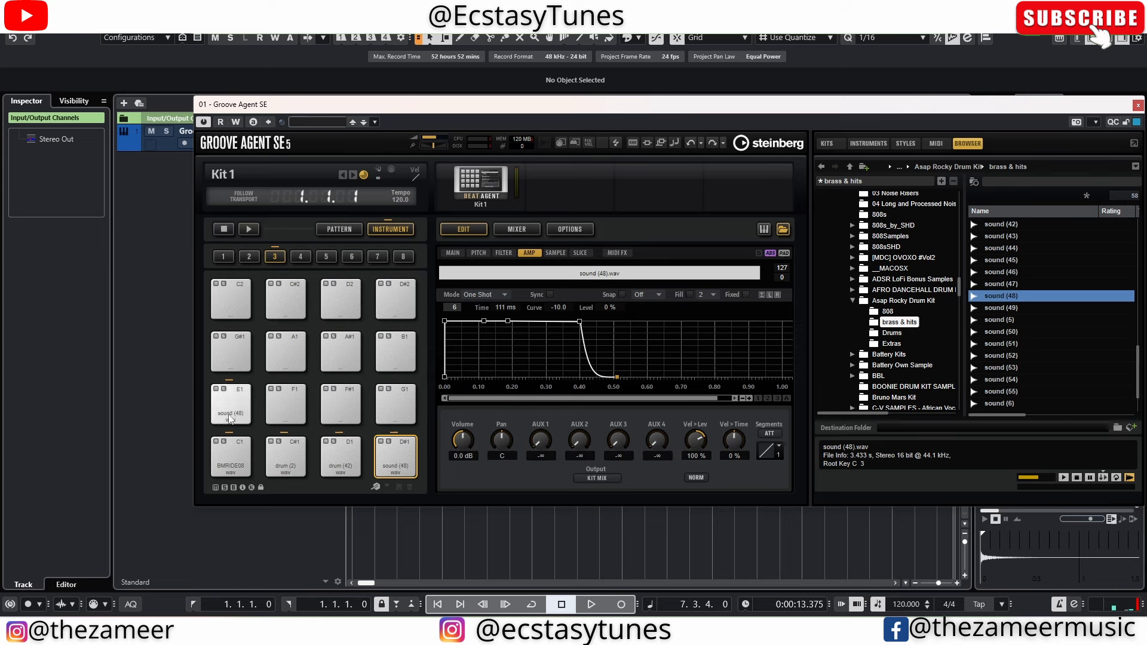
click(484, 294)
click(515, 335)
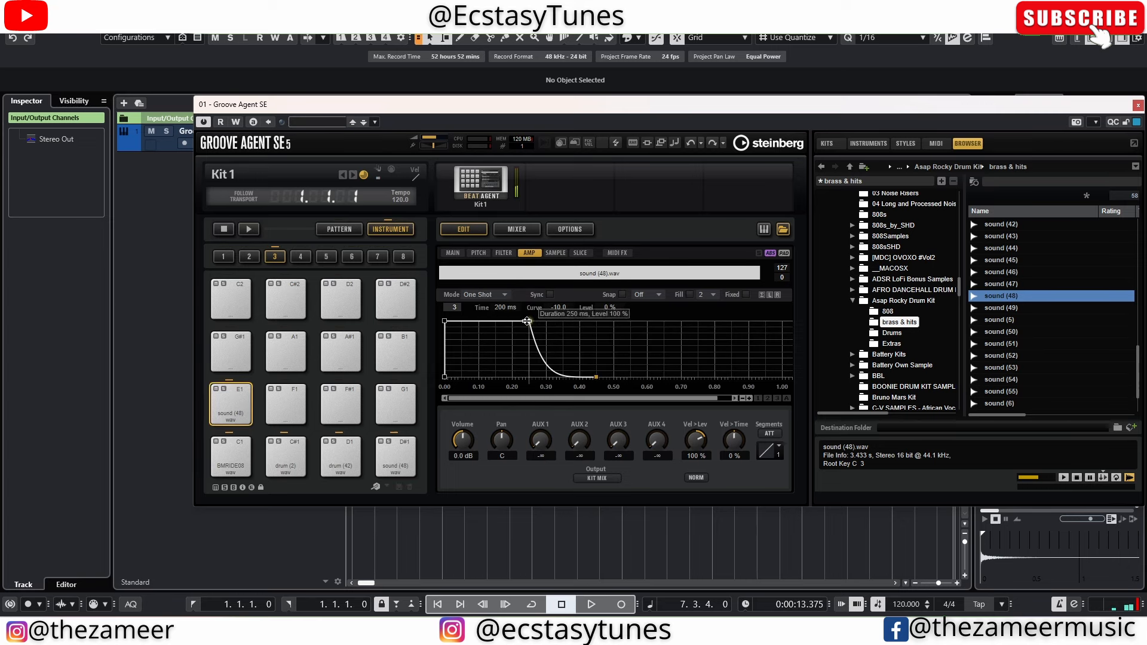
drag(529, 320, 581, 321)
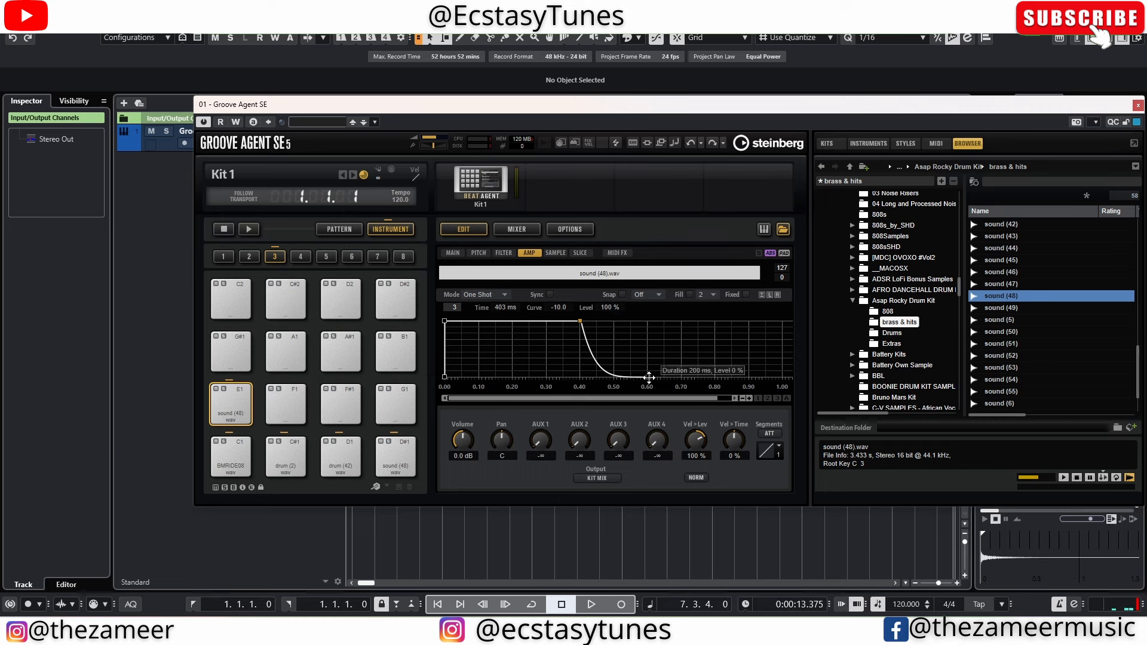
drag(648, 377, 616, 377)
Step: Audition pad D#1 and set pad E1's coarse pitch to 7 semitones
click(411, 458)
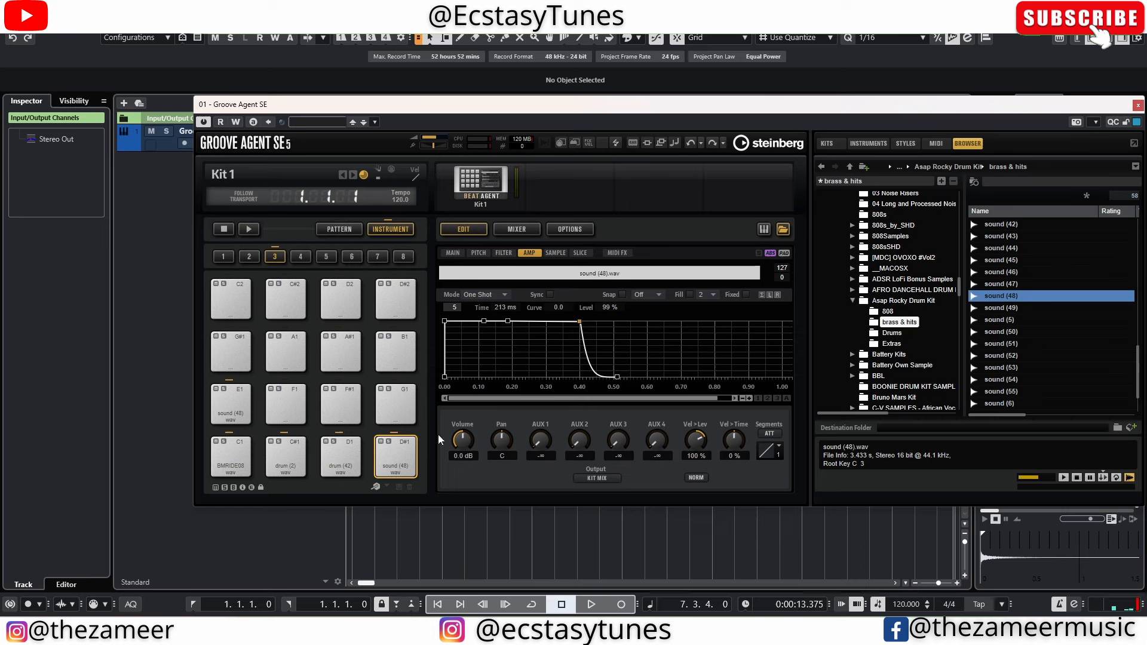
click(479, 254)
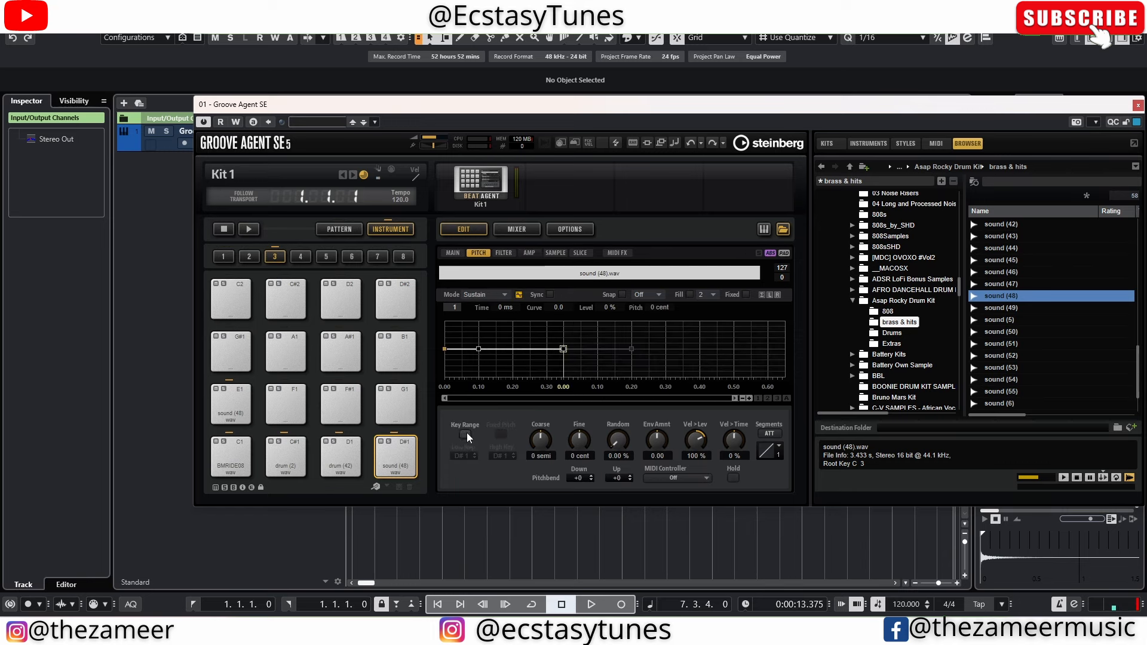
click(402, 444)
click(399, 468)
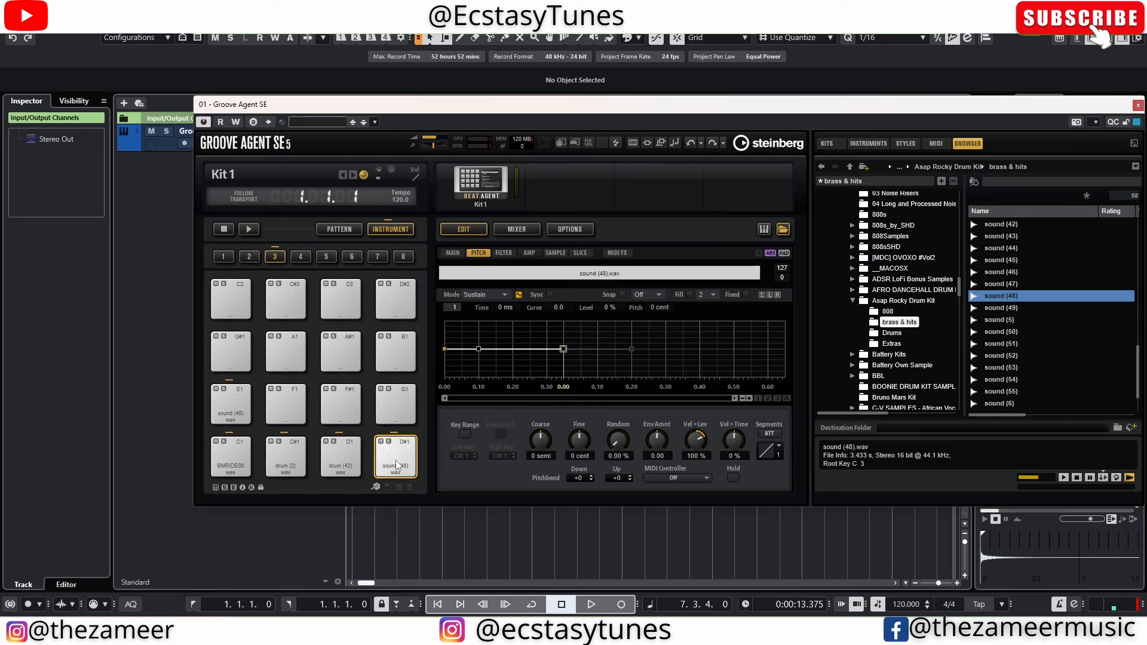
click(230, 406)
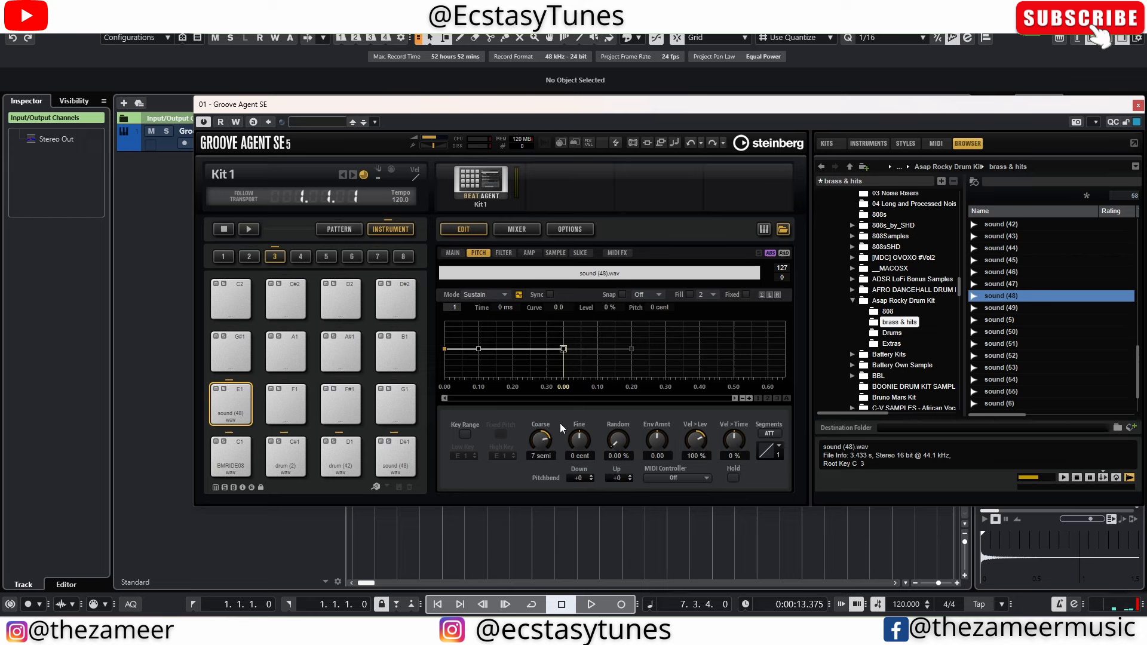
Step: Play pads D#1, C#1 and E1 to compare the original sound with the repitched copy
click(389, 466)
click(390, 466)
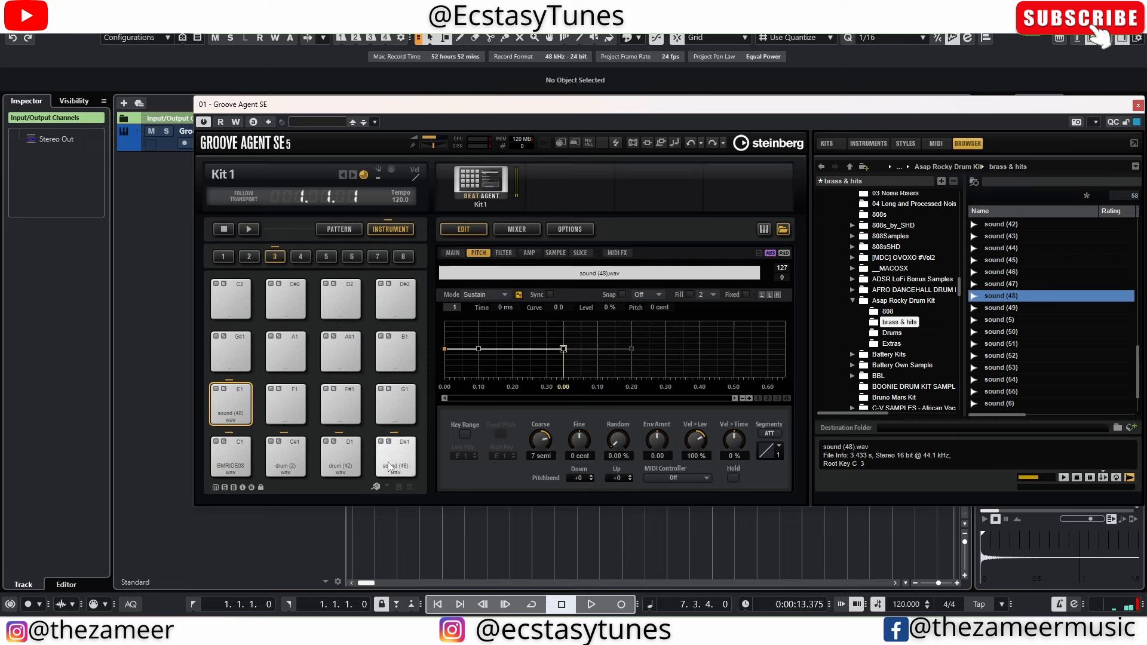
click(394, 461)
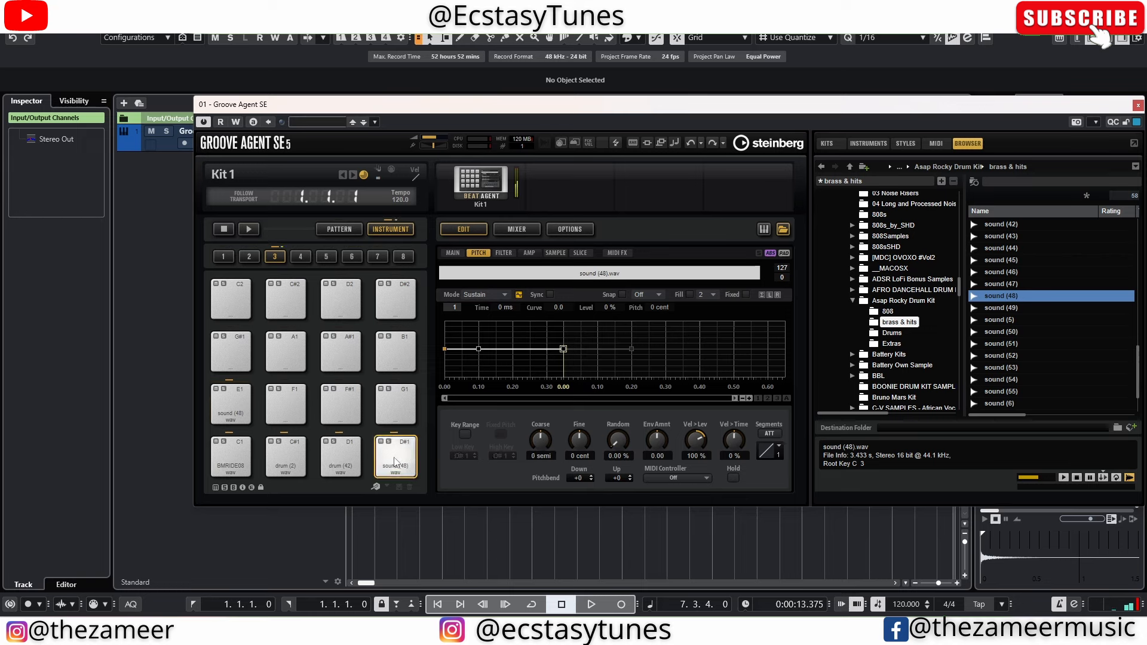
click(286, 459)
click(230, 405)
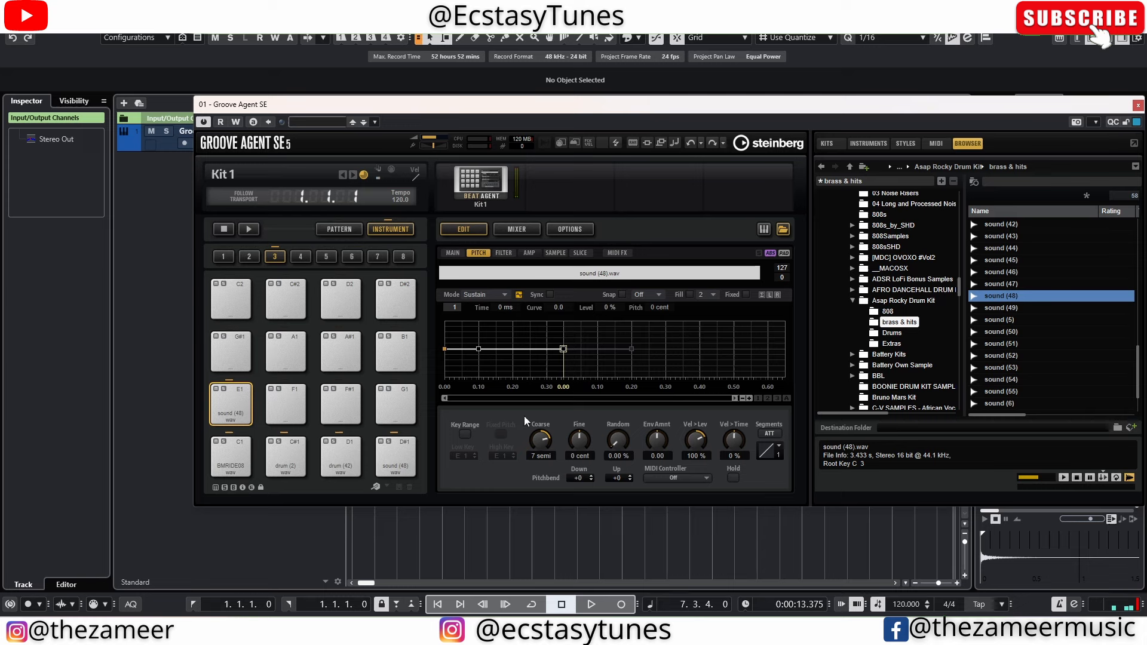
click(394, 460)
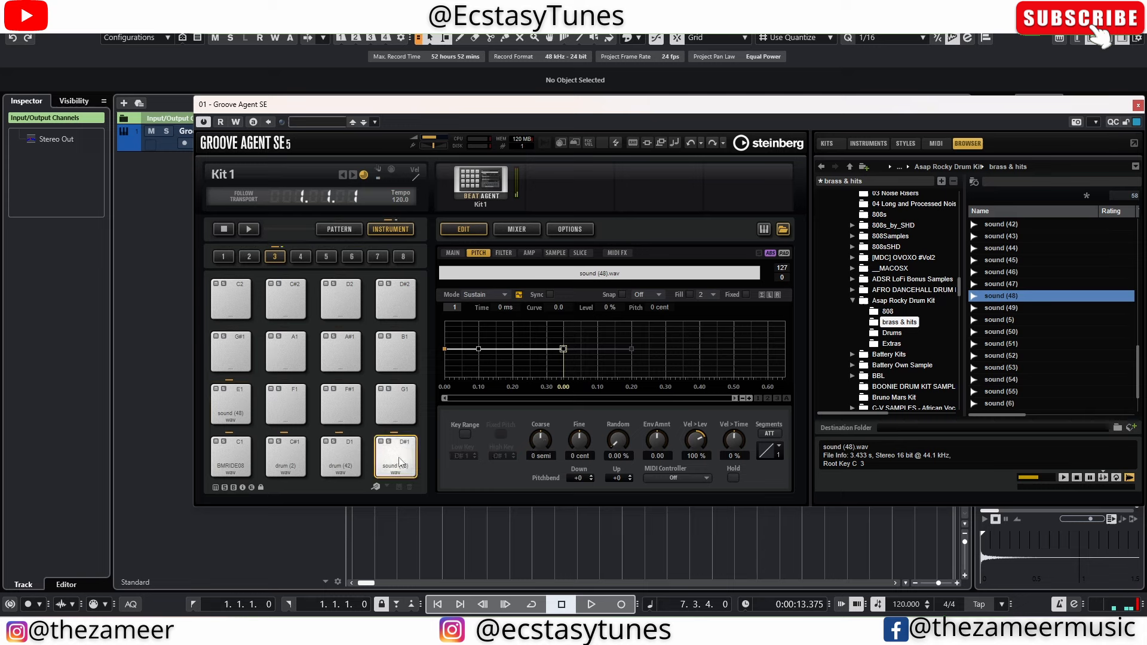
Step: Create a two-bar MIDI part at bar 1 on the Groove Agent SE 01 track and open it in its own Key Editor window
click(458, 255)
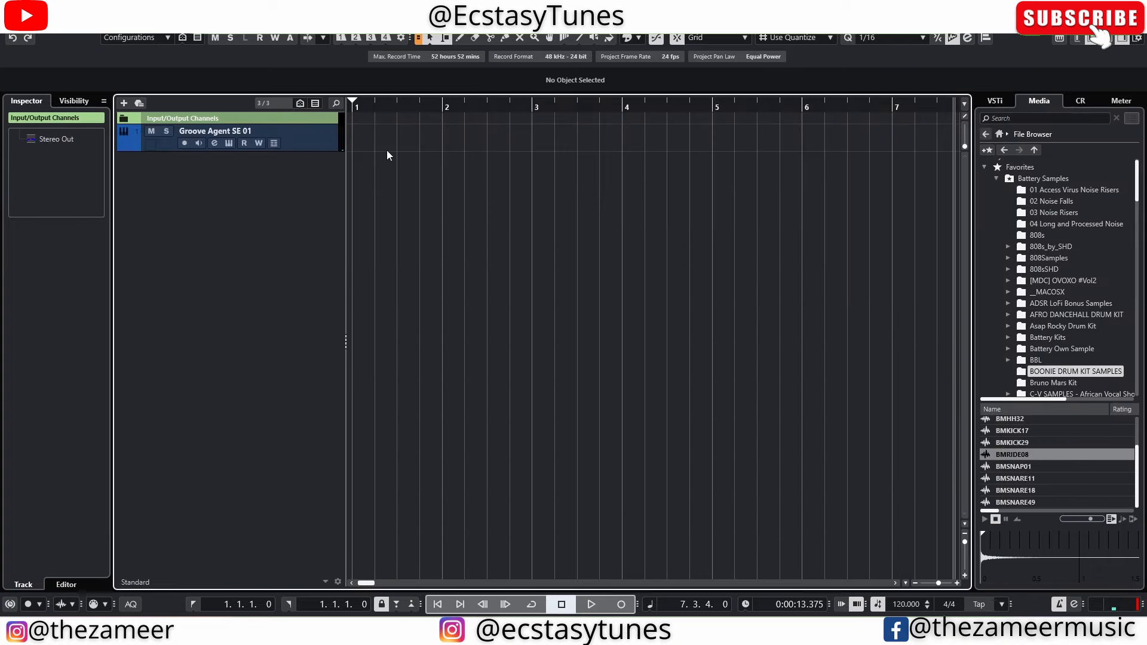
drag(356, 143, 532, 146)
double_click(504, 146)
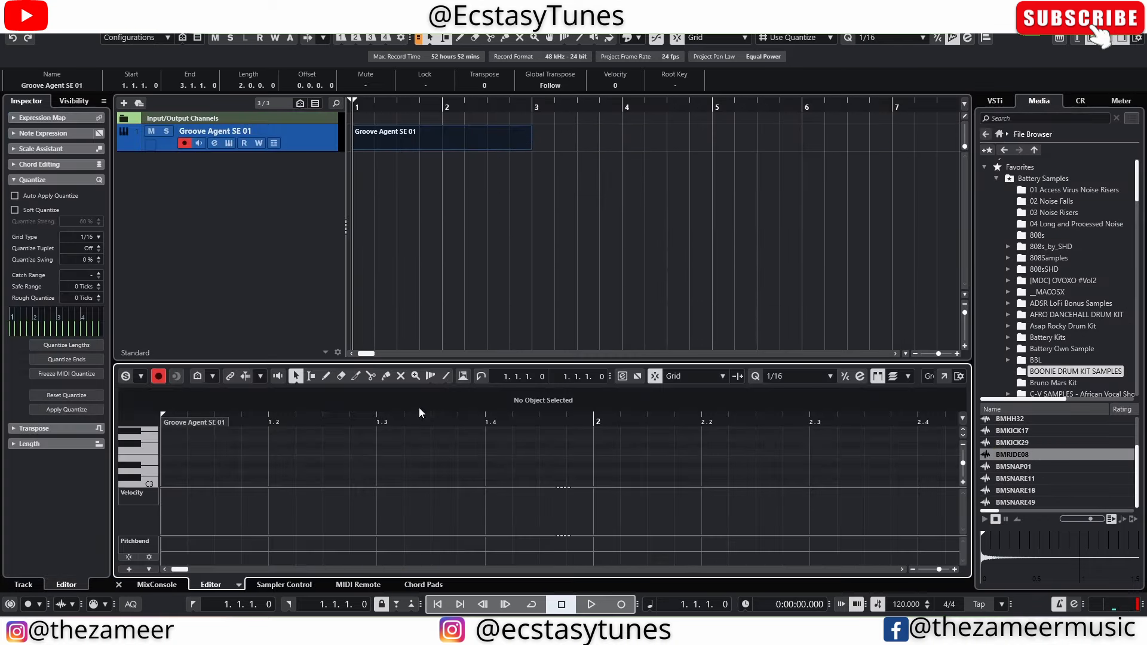
click(945, 376)
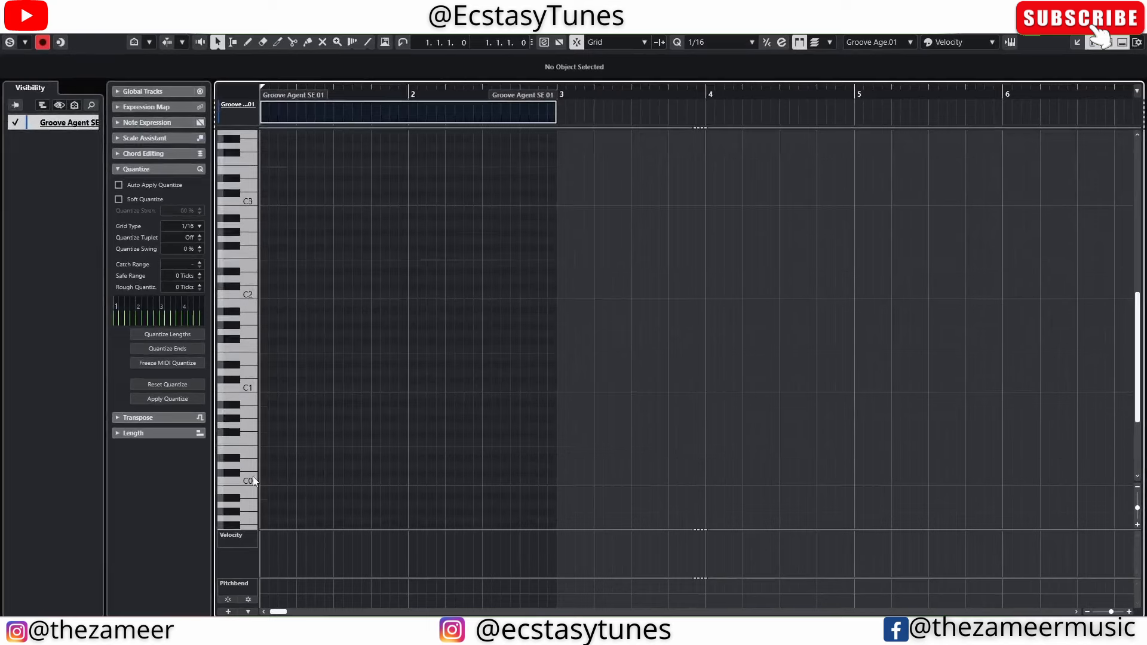
Step: Sketch a two-bar beat with C1 notes and a C#1 hit on beat 3 of each bar, and ready the Line tool
click(264, 387)
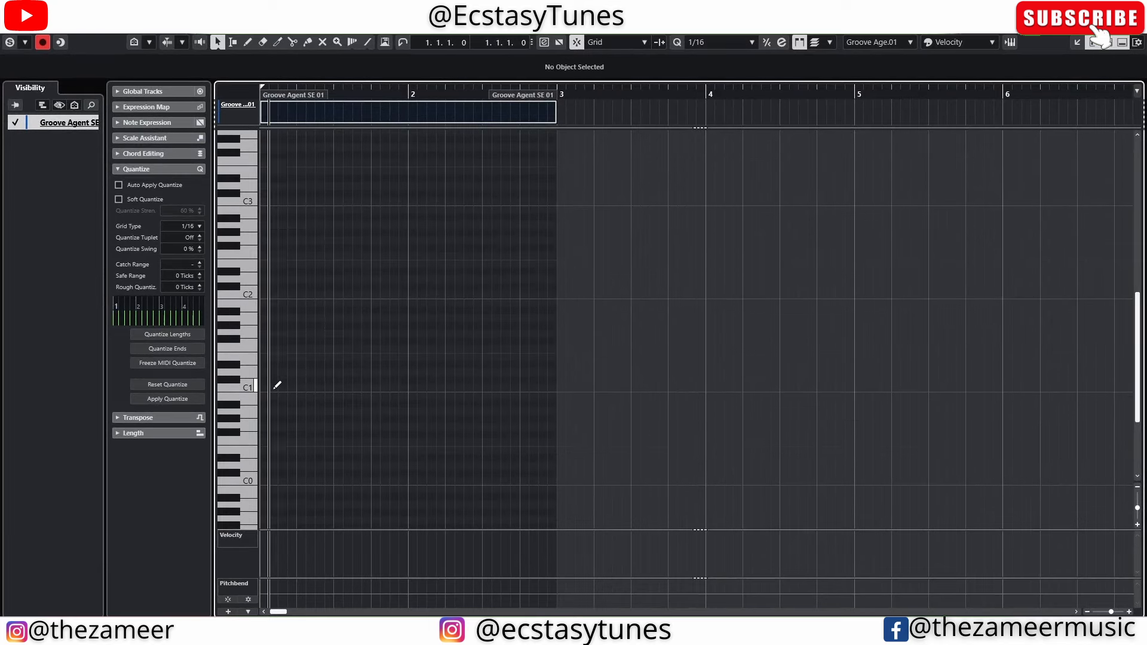
click(278, 385)
key(space)
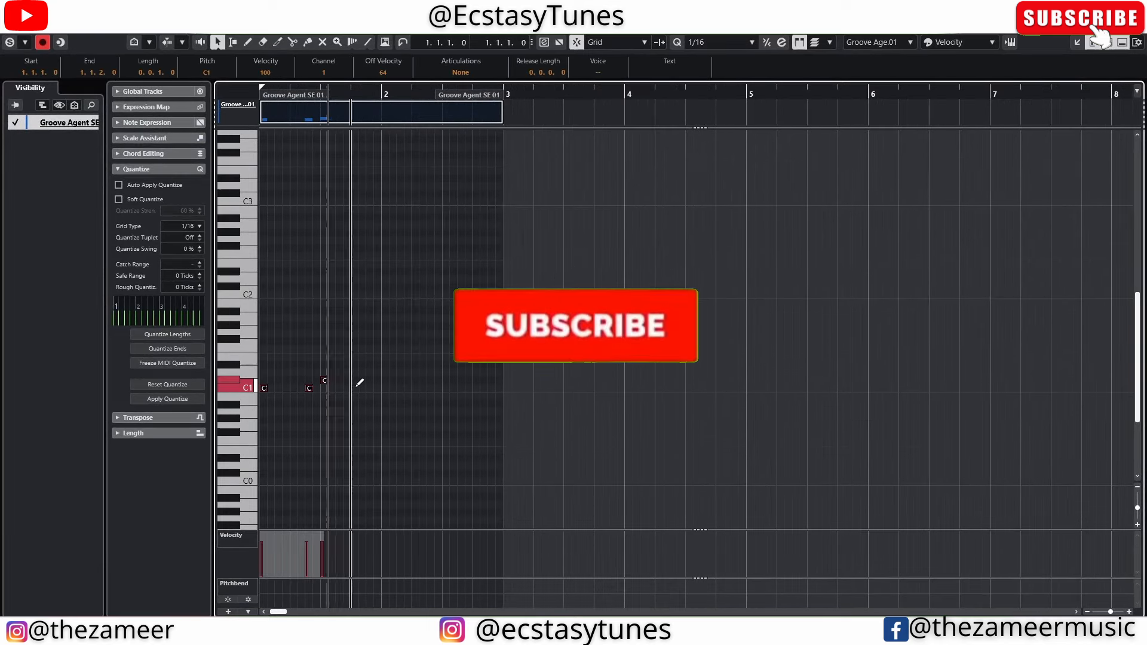
click(356, 387)
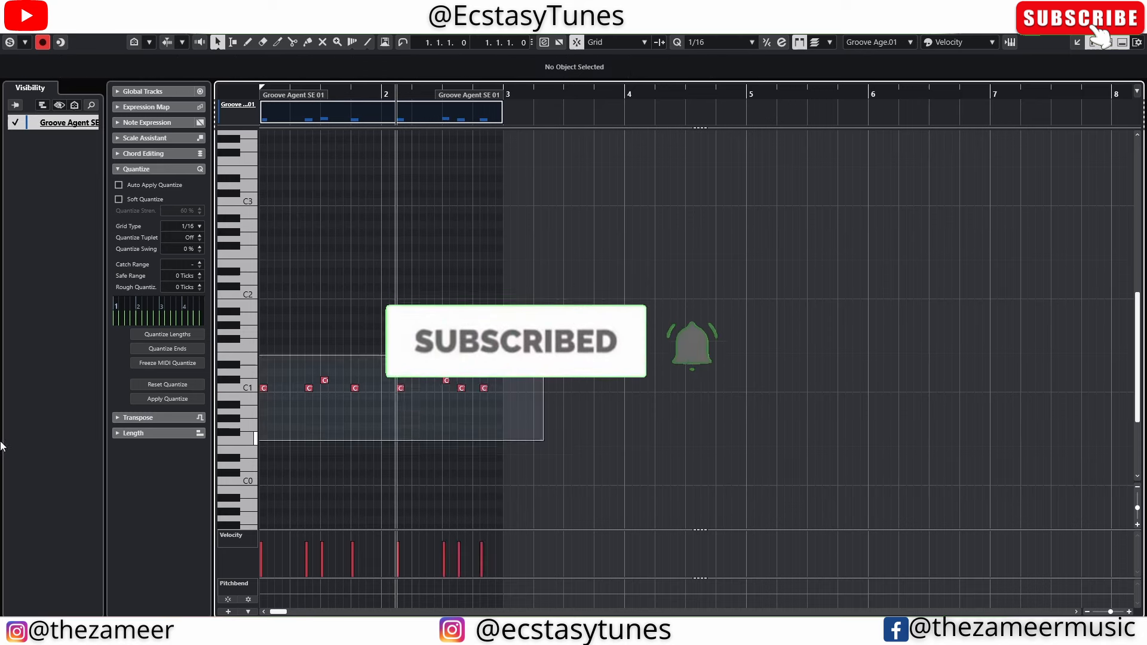
drag(543, 441, 261, 378)
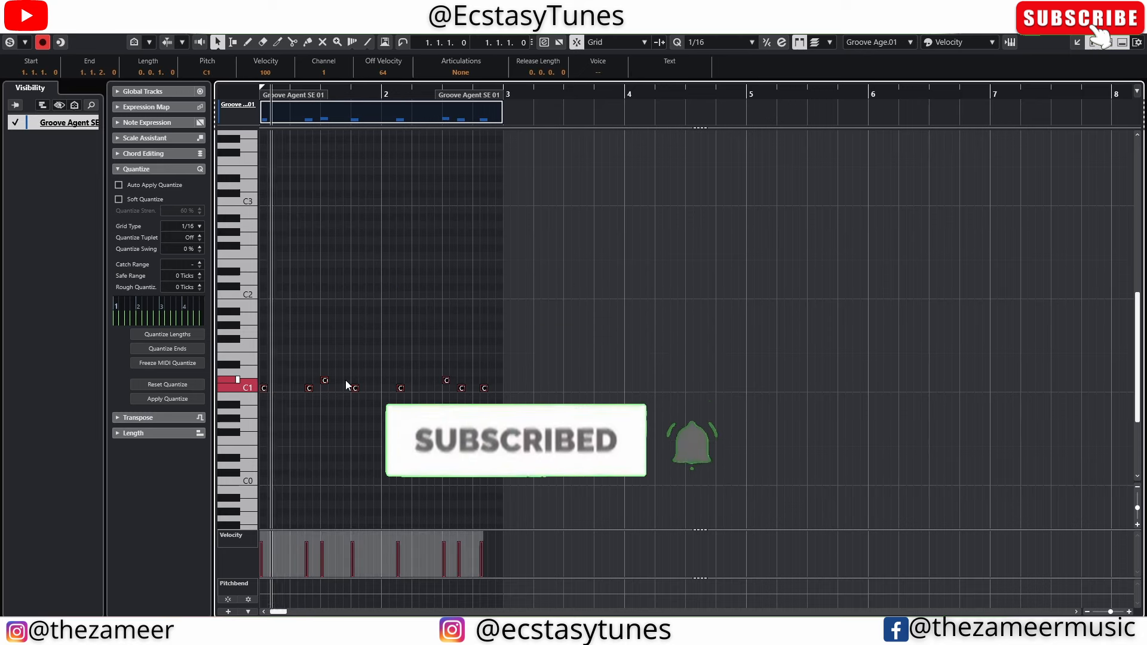
right_click(418, 346)
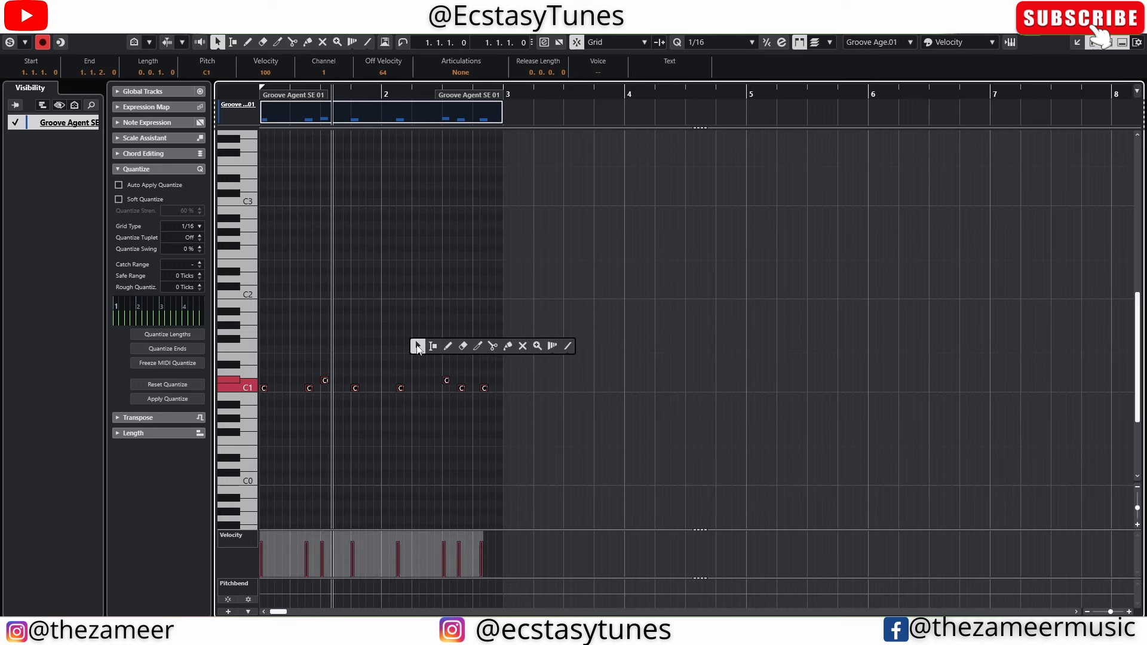
click(568, 346)
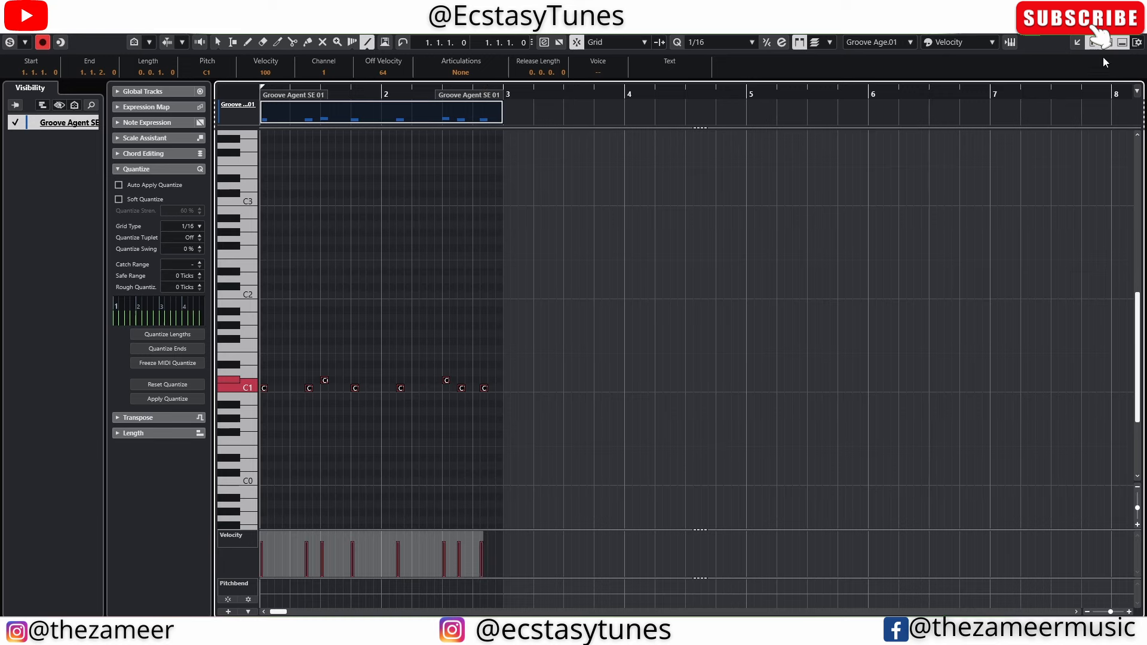
Step: Reopen Groove Agent SE and browse to the inner AFRO DANCEHALL DRUM KIT folder under Battery samples
click(1010, 42)
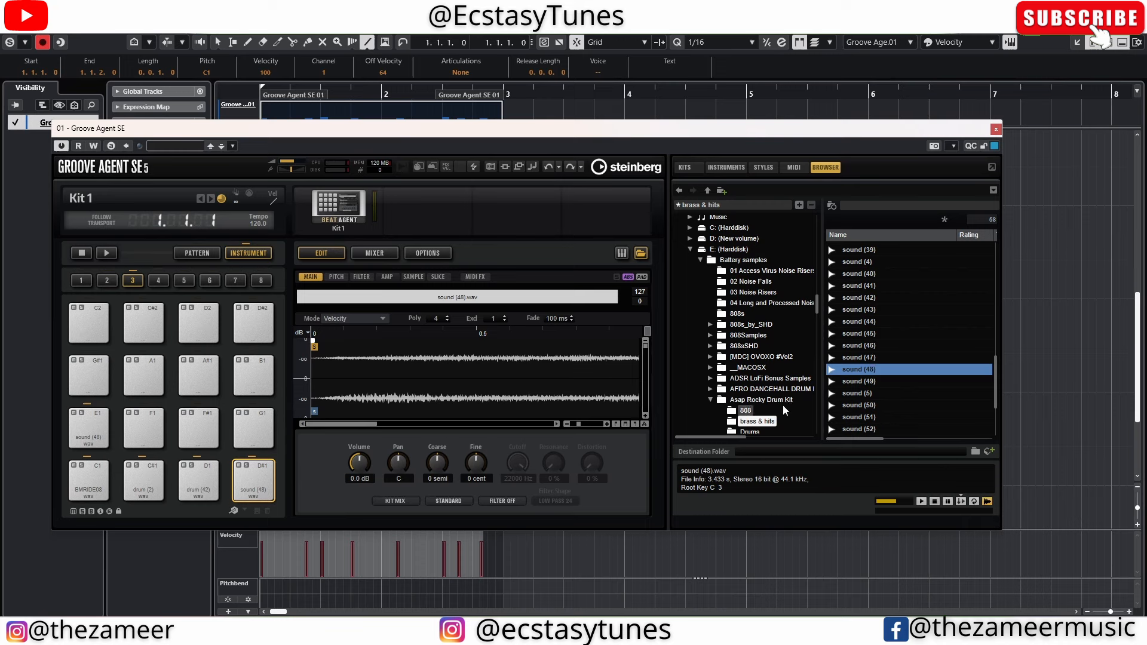
scroll(776, 406, down, 2)
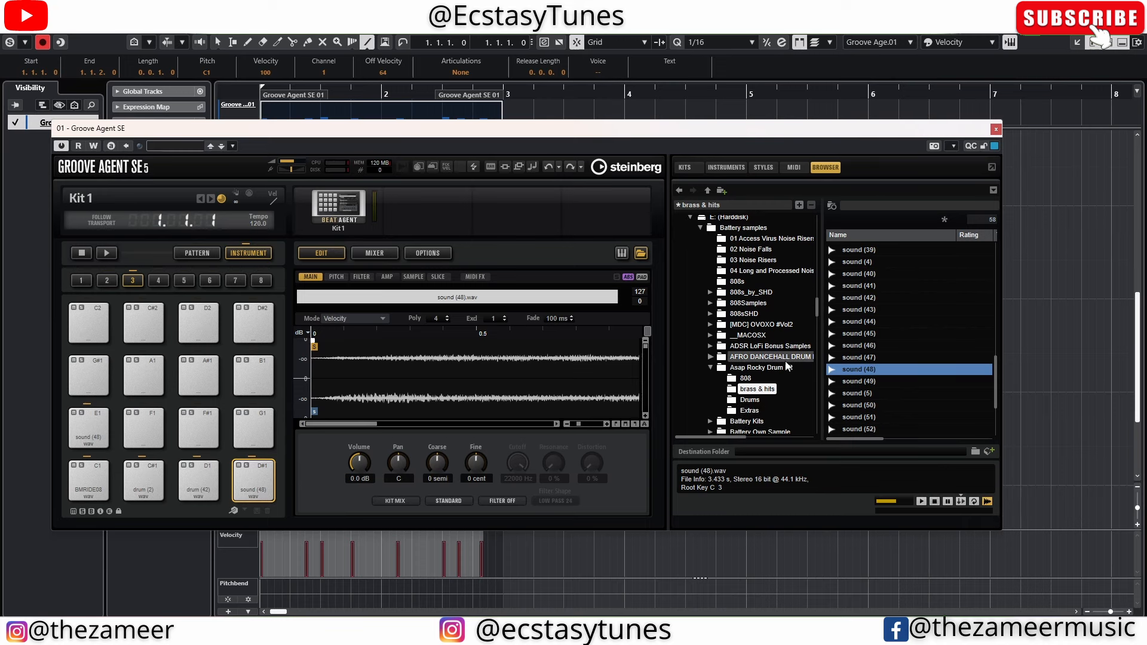
click(786, 358)
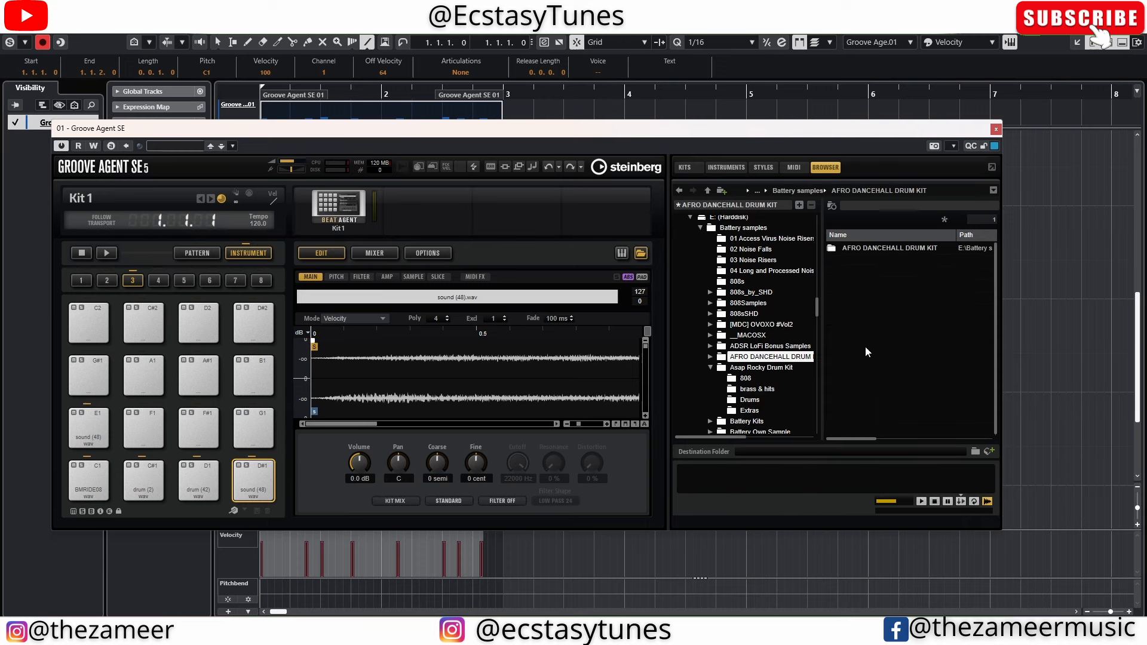
double_click(889, 248)
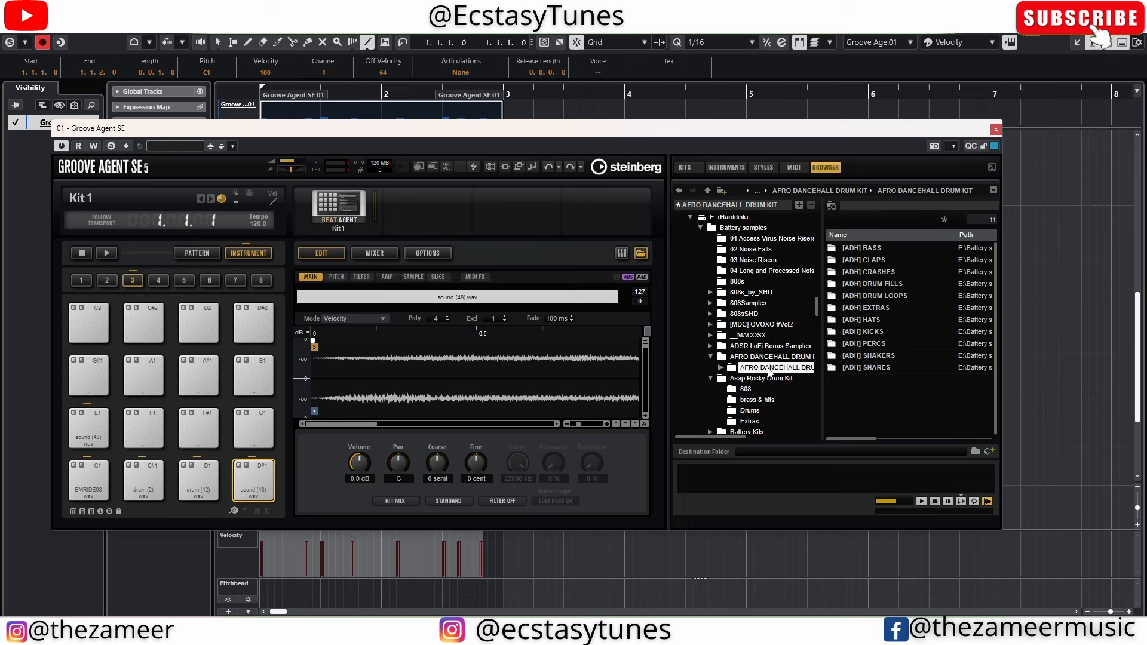
Step: Save the current folder as a browser favorite named AFRO DANCEHALL DRUM KIT and select that favorite
click(799, 206)
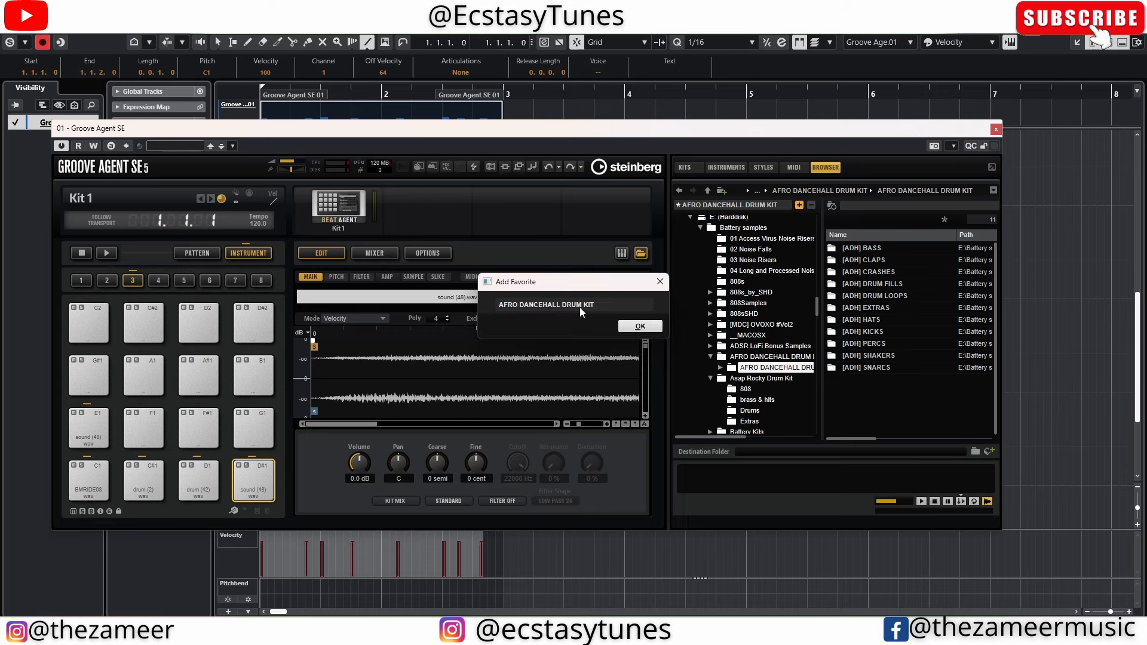
click(641, 328)
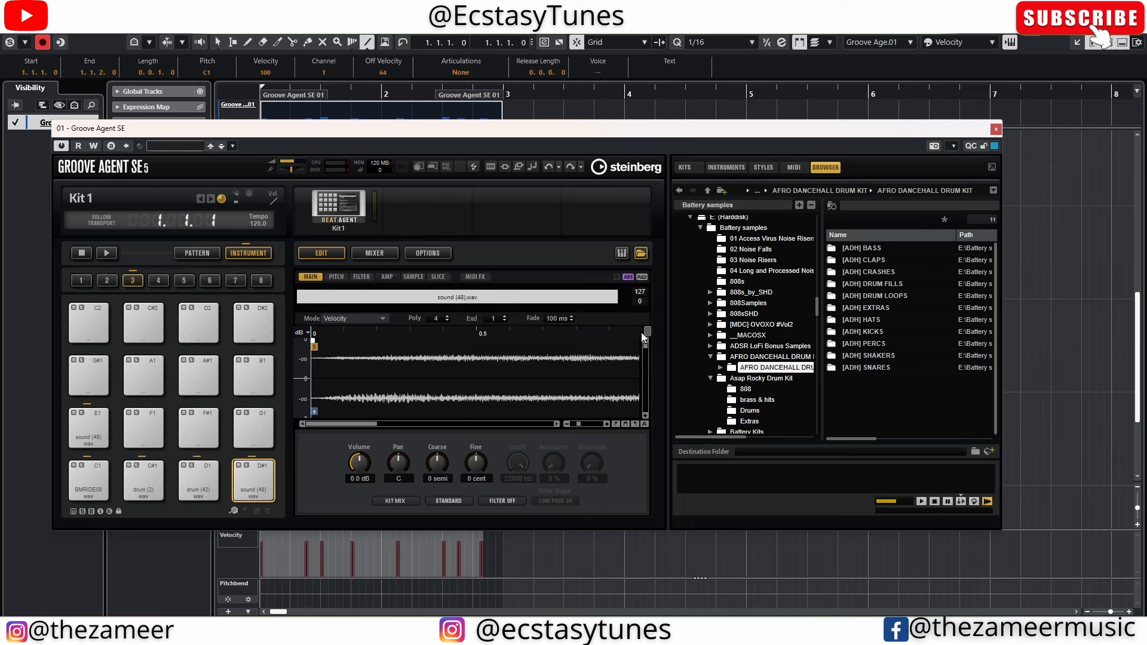
click(752, 206)
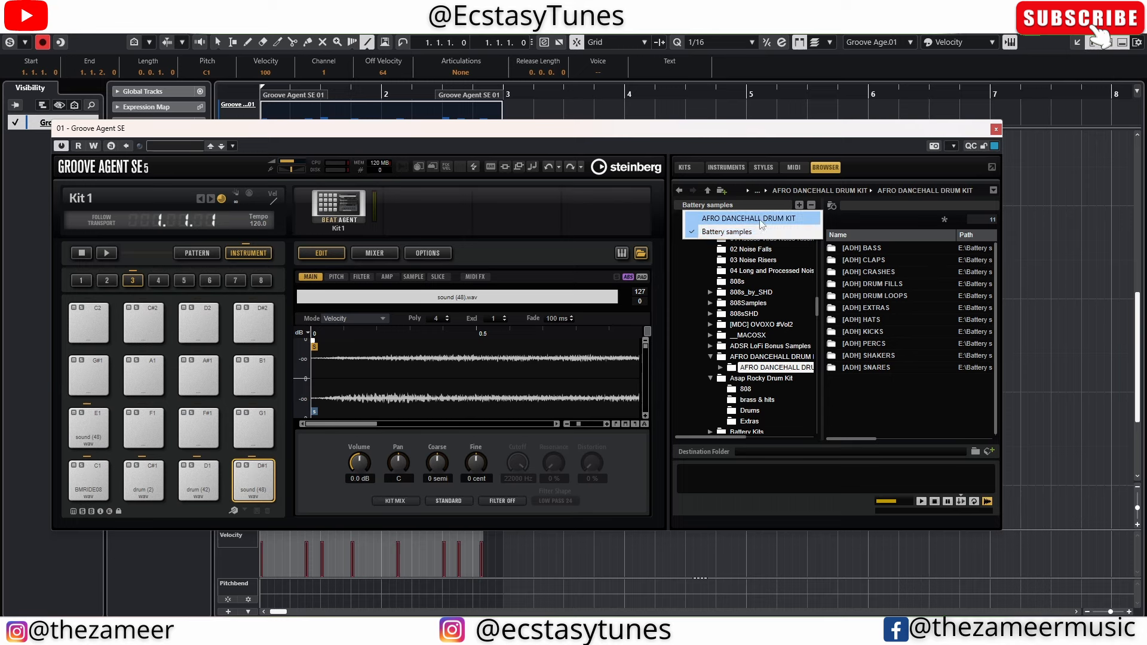
click(766, 220)
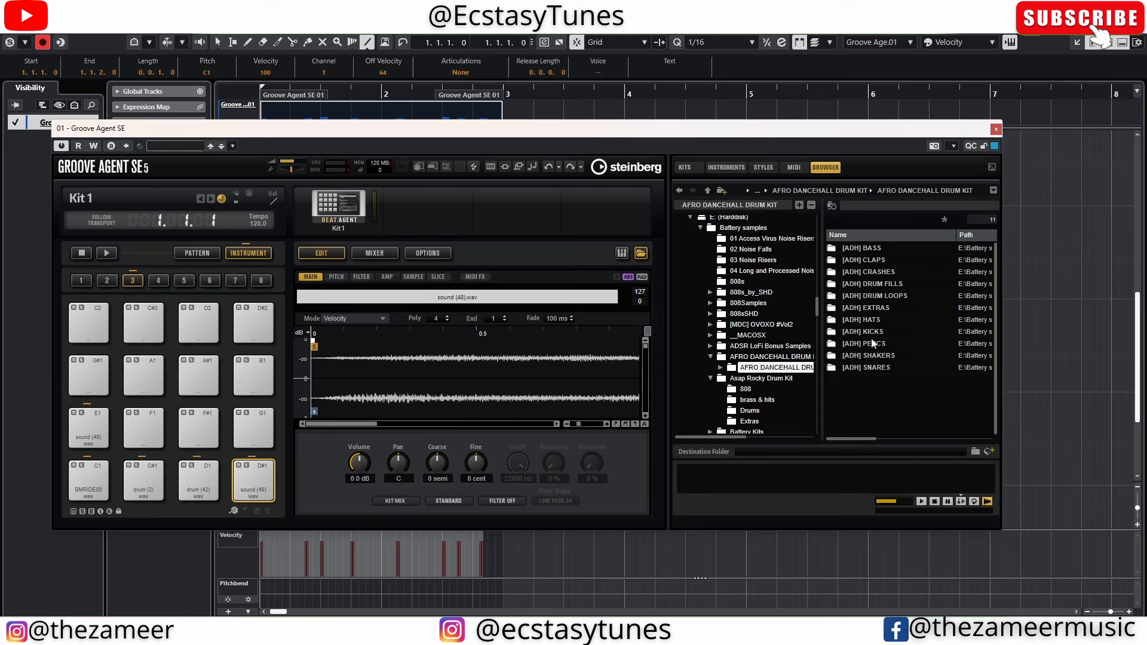
Step: Load the sample [ADH] HIHAT (7) from the [ADH] HATS folder onto pad F1 and close Groove Agent SE
double_click(863, 323)
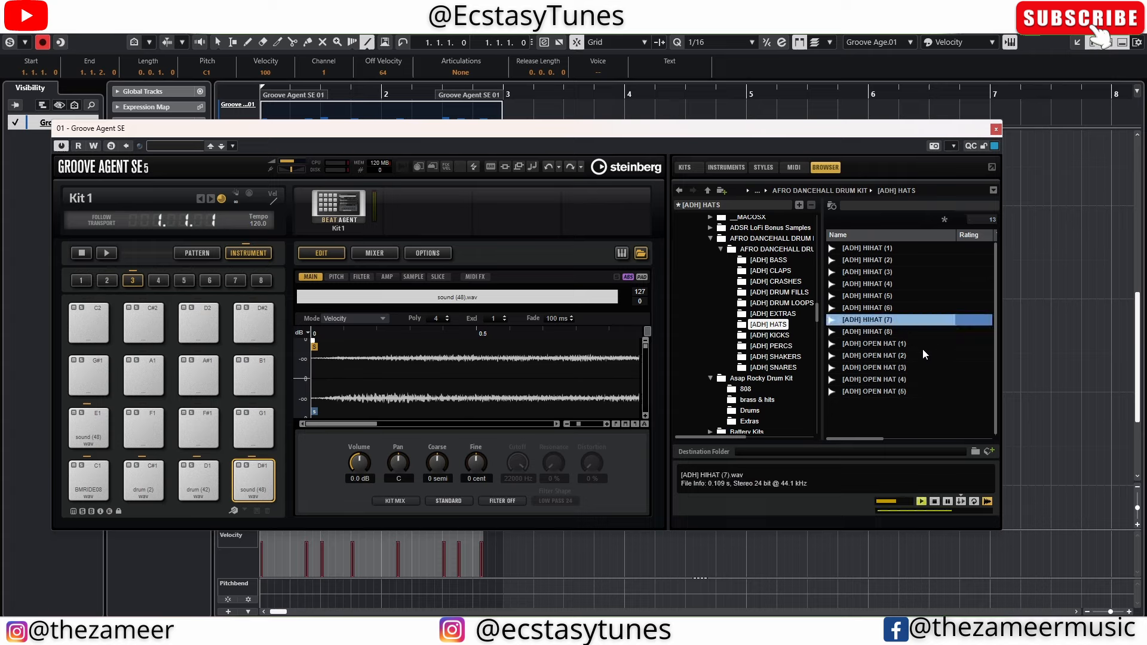
drag(865, 328, 144, 427)
click(995, 130)
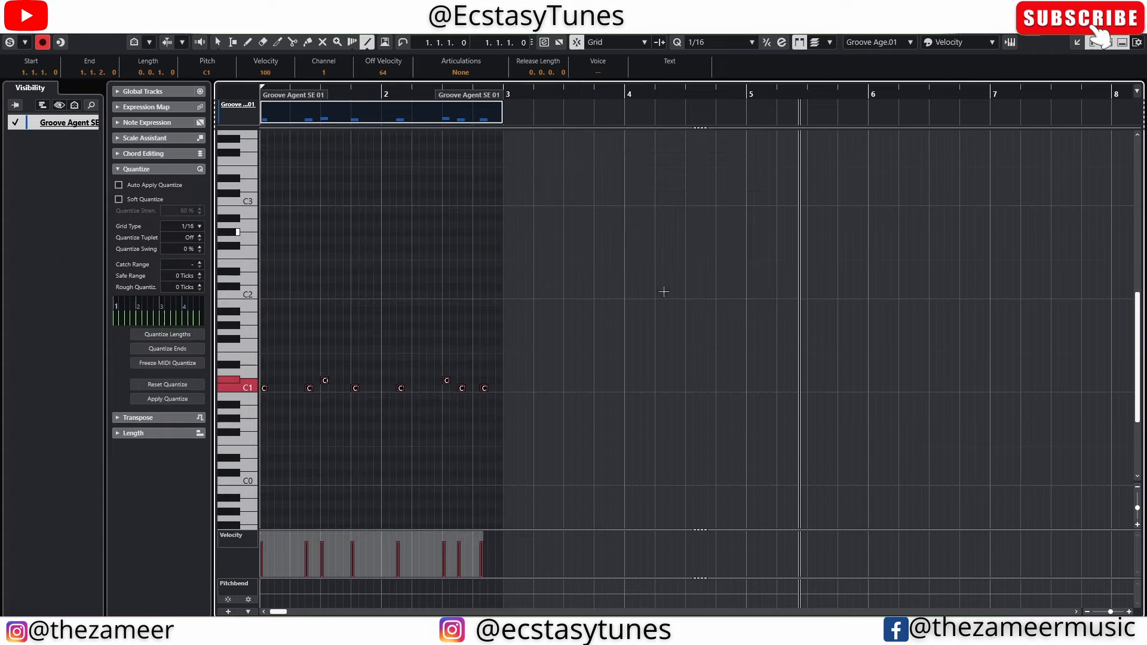
click(560, 372)
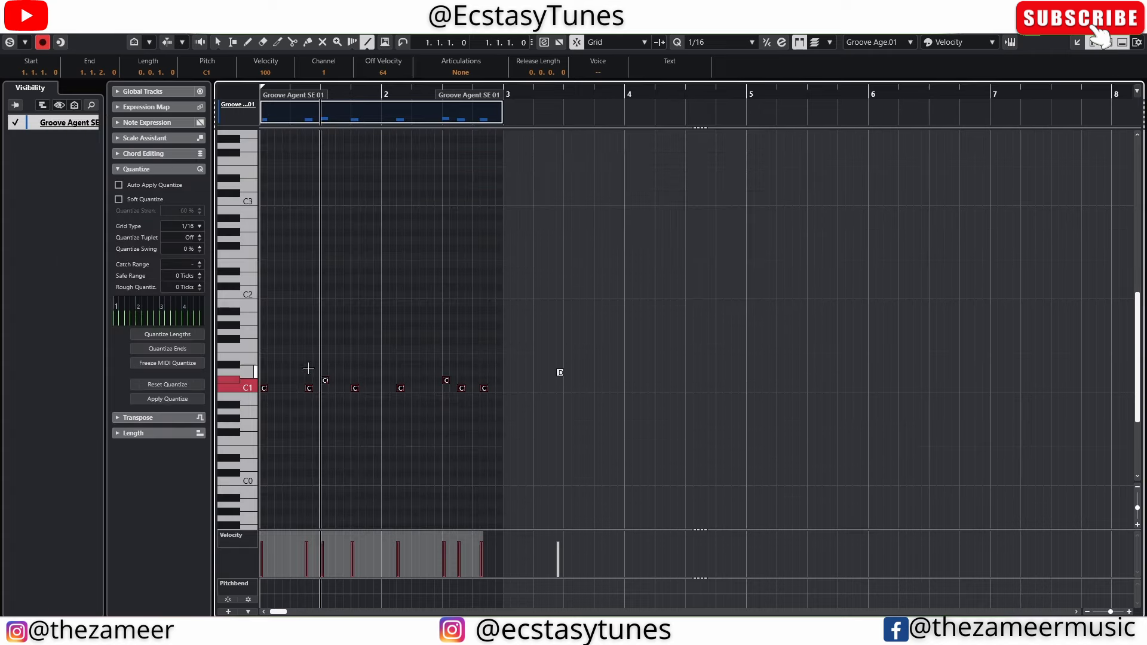
right_click(257, 350)
click(261, 351)
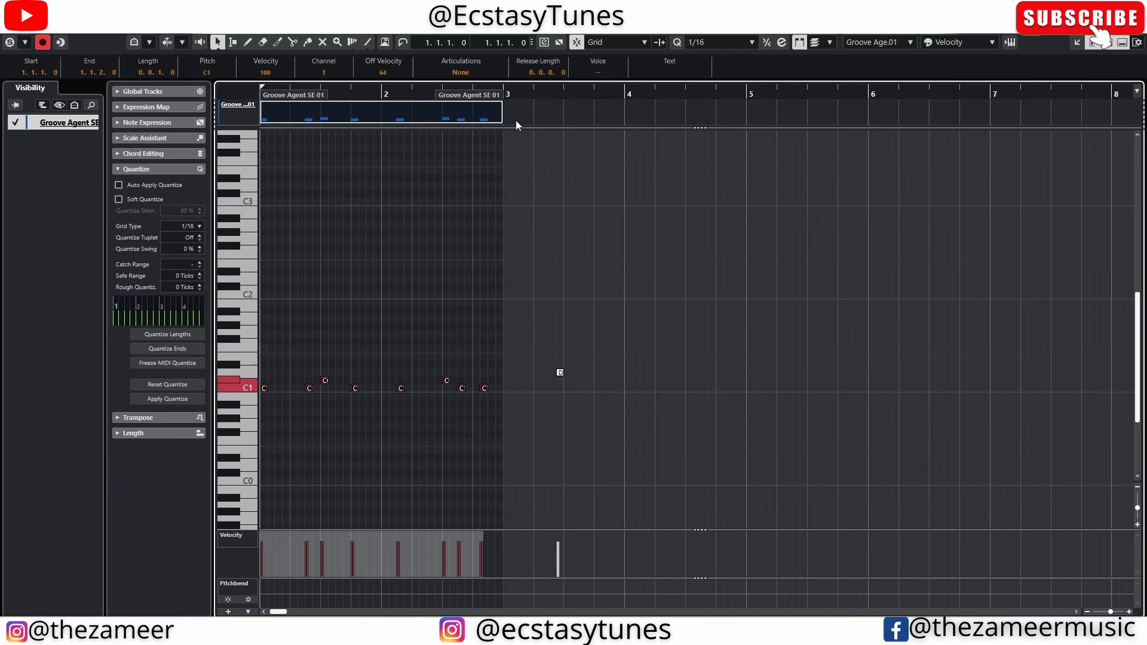
Step: Set the quantize value to 1/8 and draw a continuous row of F#1 notes across both bars with the Line tool
click(711, 44)
click(720, 97)
right_click(263, 349)
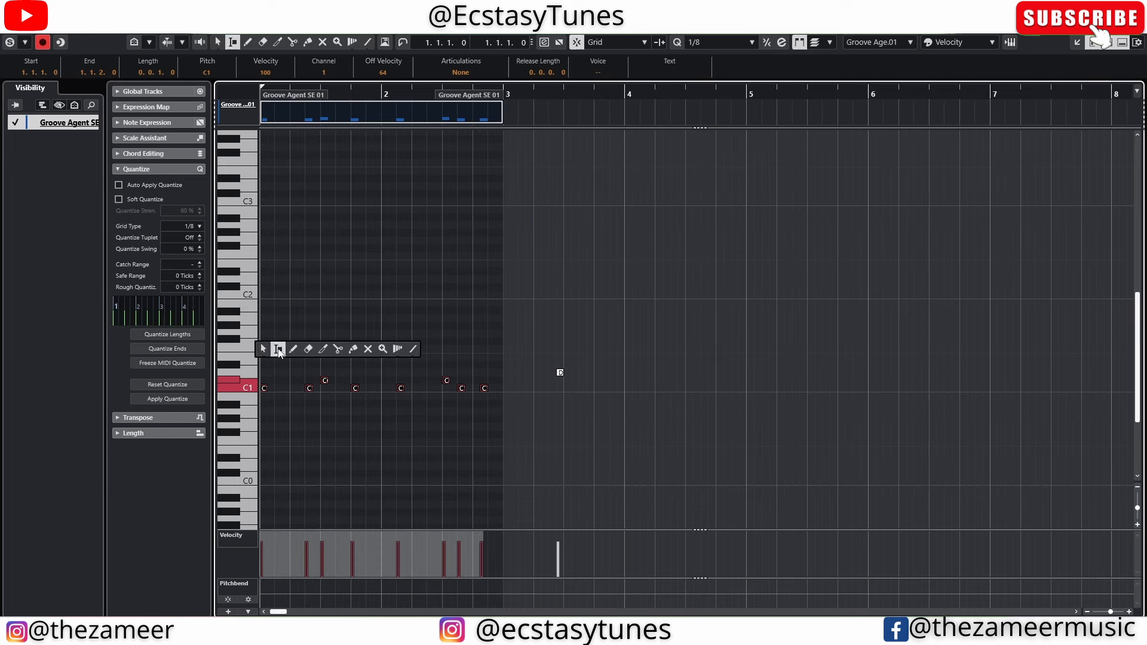
click(413, 349)
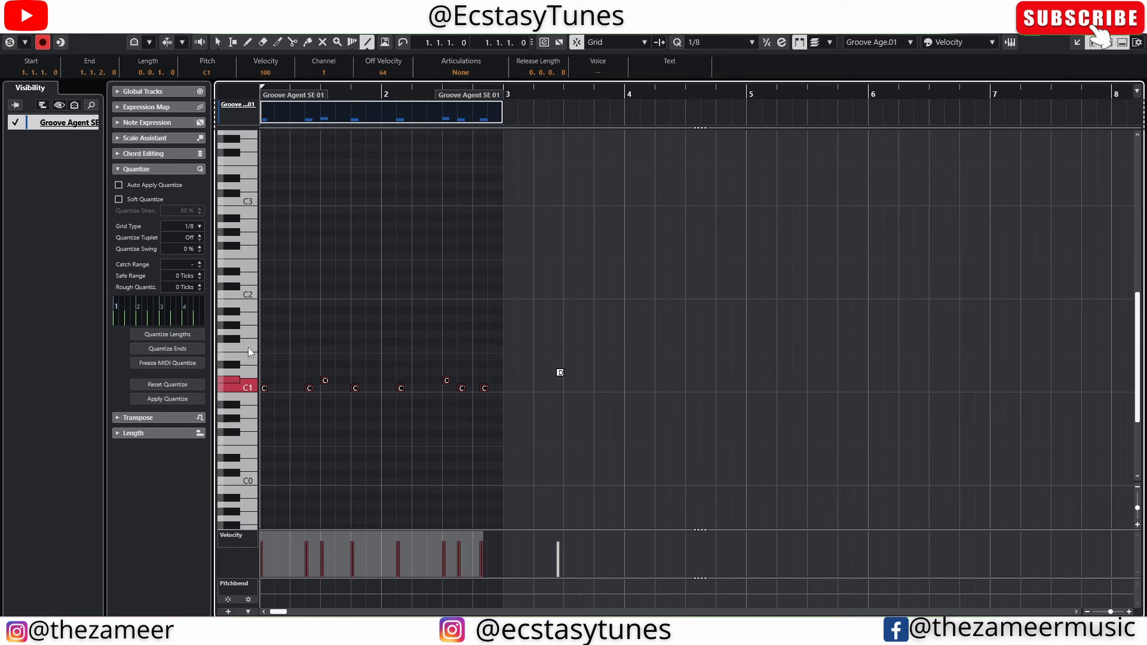
drag(261, 341, 507, 342)
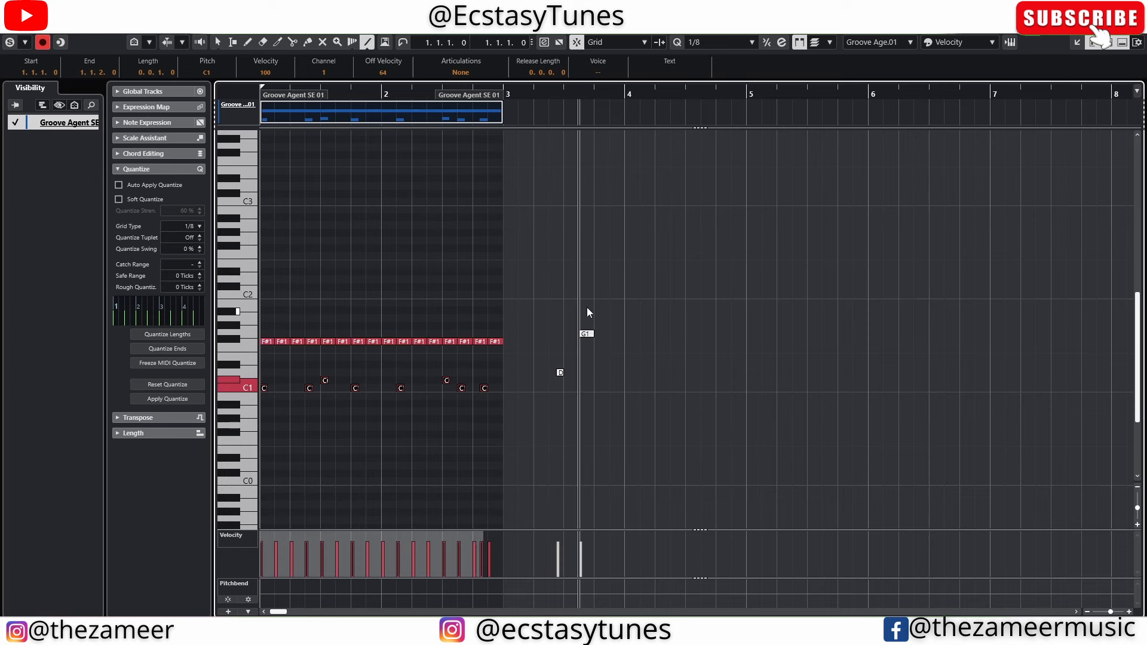
Step: Transpose the whole F#1 row down a semitone to F1, play the pattern back and close the Key Editor window
key(1)
drag(263, 326, 558, 346)
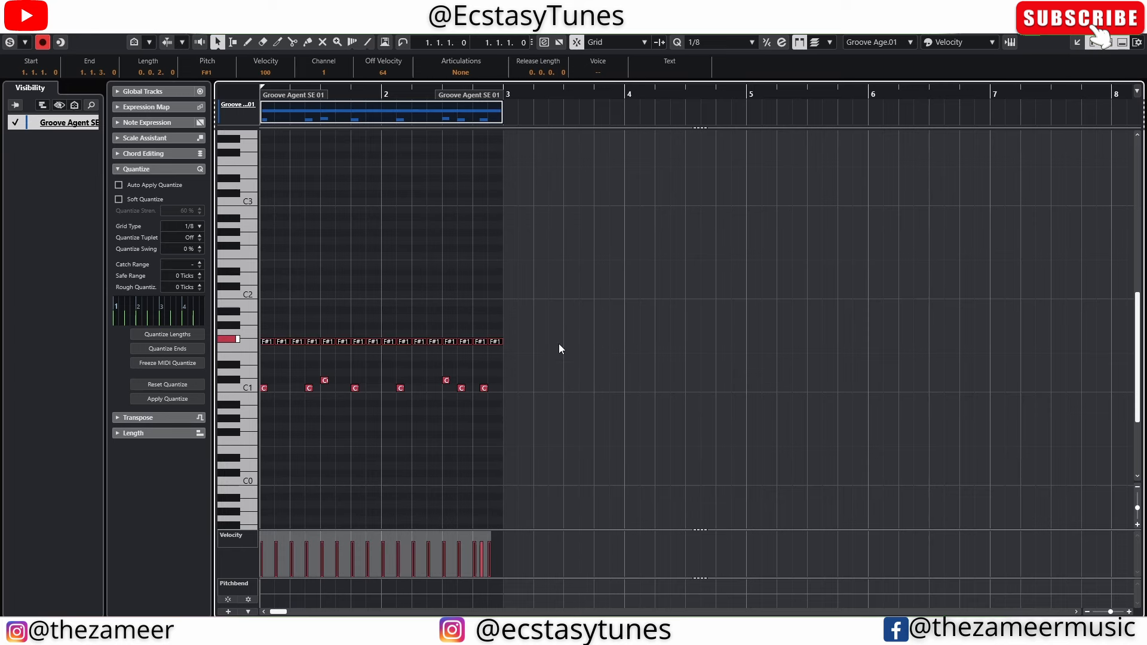
key(Down)
key(space)
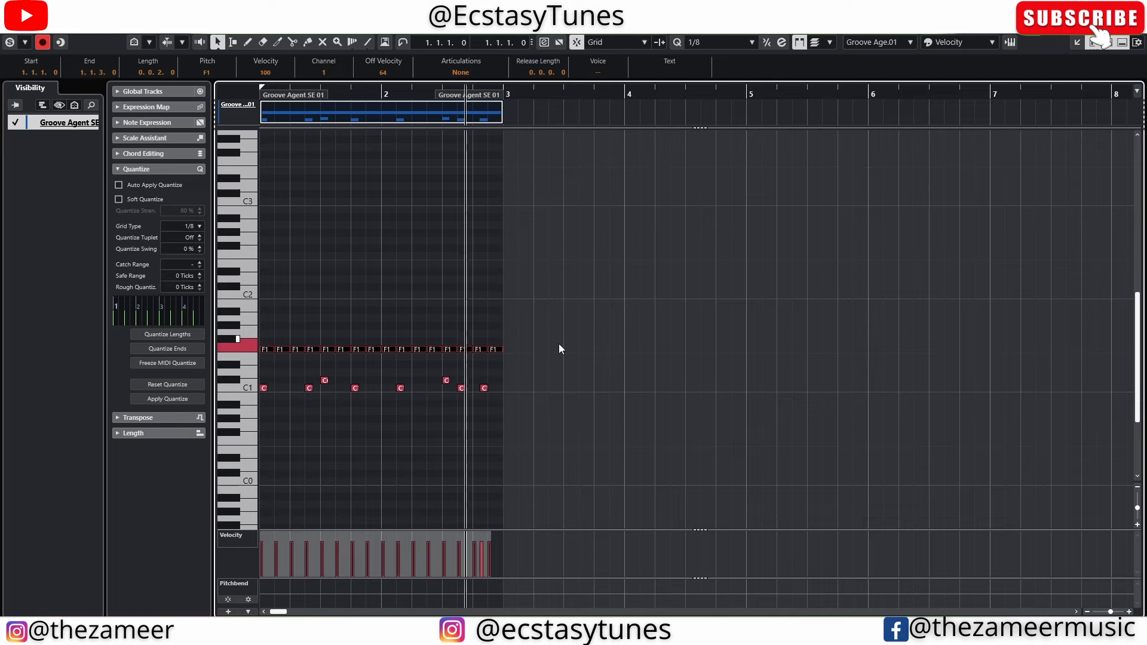
key(Escape)
key(space)
click(428, 225)
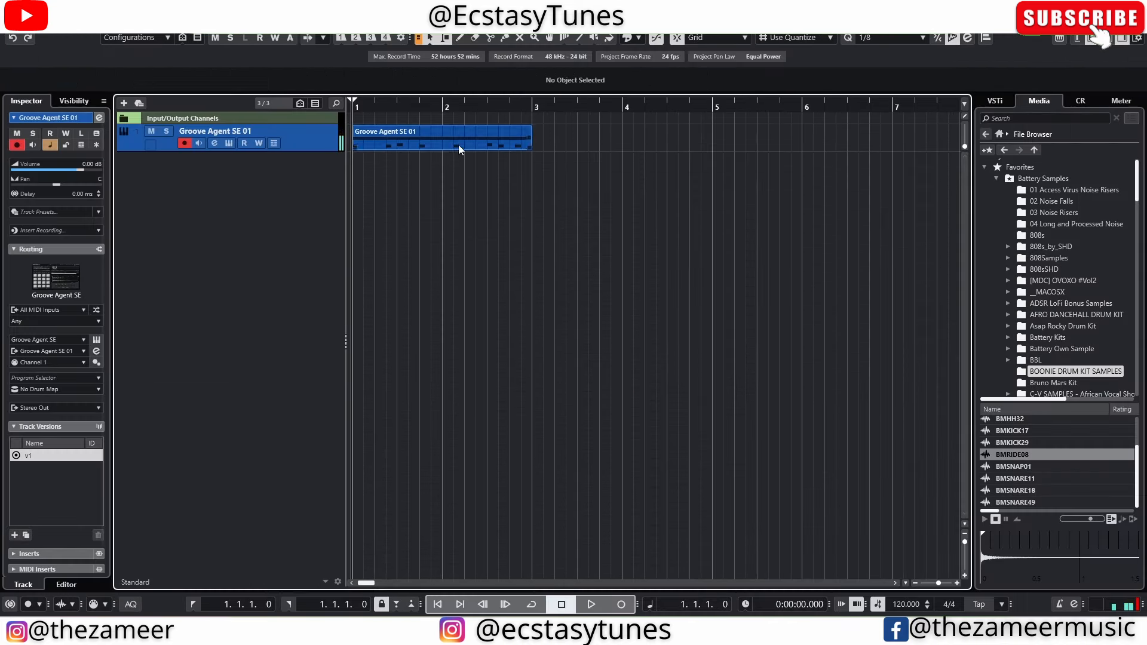
Step: Duplicate the two-bar Groove Agent SE 01 part to bar 3 and open the copy in its own Key Editor window
double_click(457, 144)
key(ctrl+d)
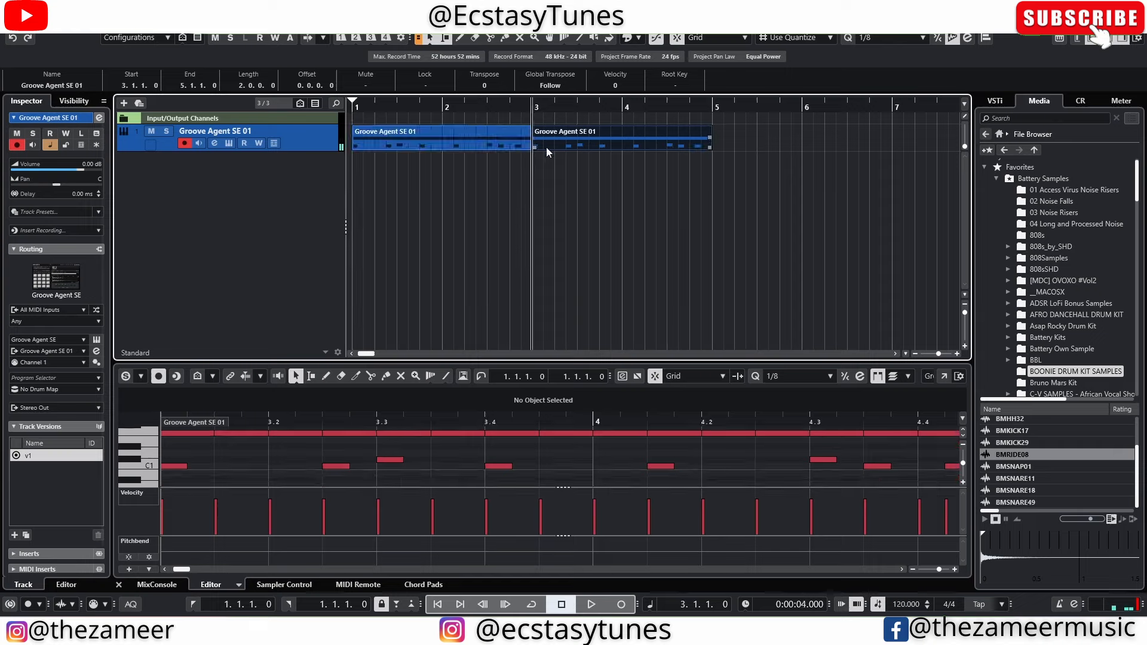
click(538, 422)
click(944, 377)
Step: Move the copy's second C1 note to 3.3.3 and add extra F1 hi-hat hits on a 1/16 grid across the part
scroll(604, 394, down, 3)
scroll(375, 299, up, 10)
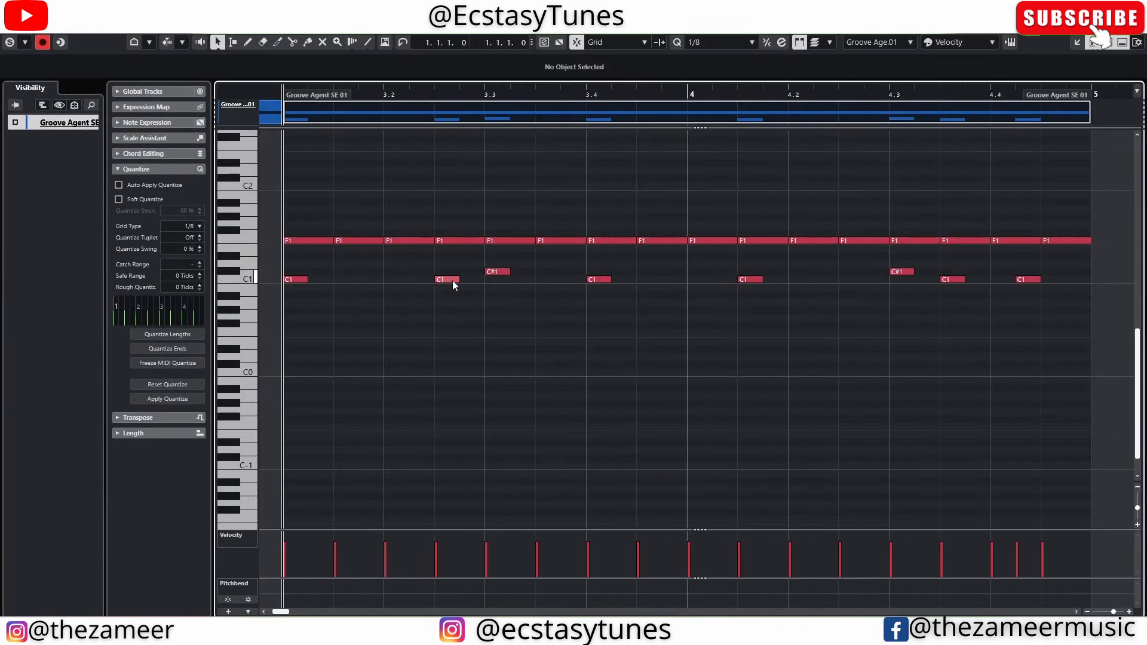
drag(448, 280, 546, 281)
scroll(334, 249, down, 3)
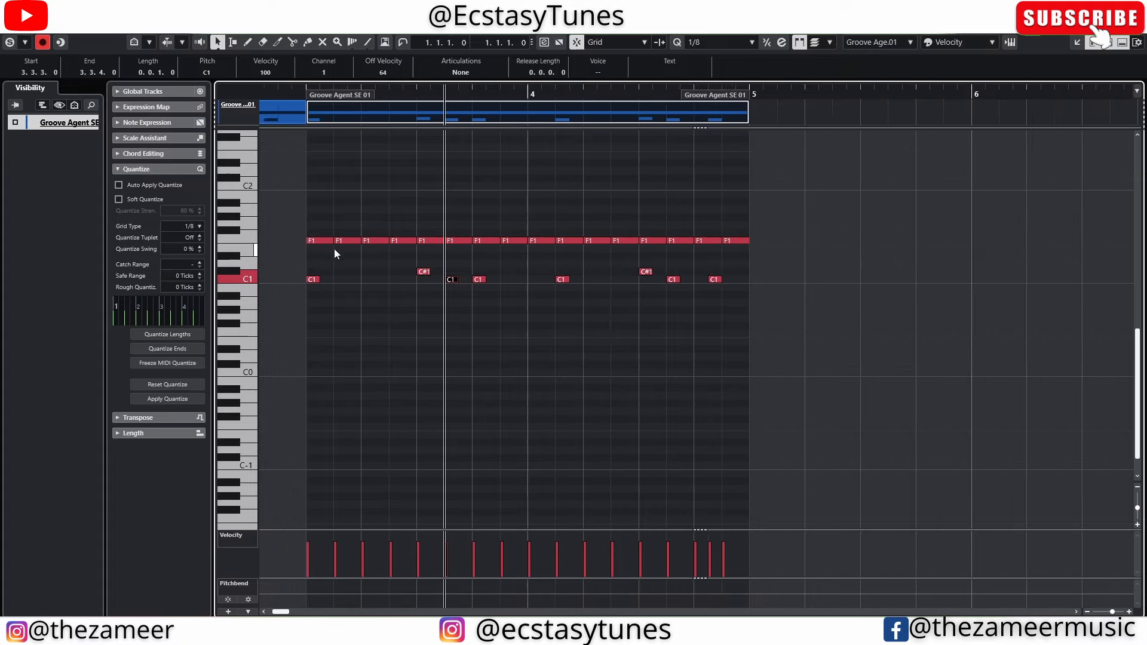
click(342, 242)
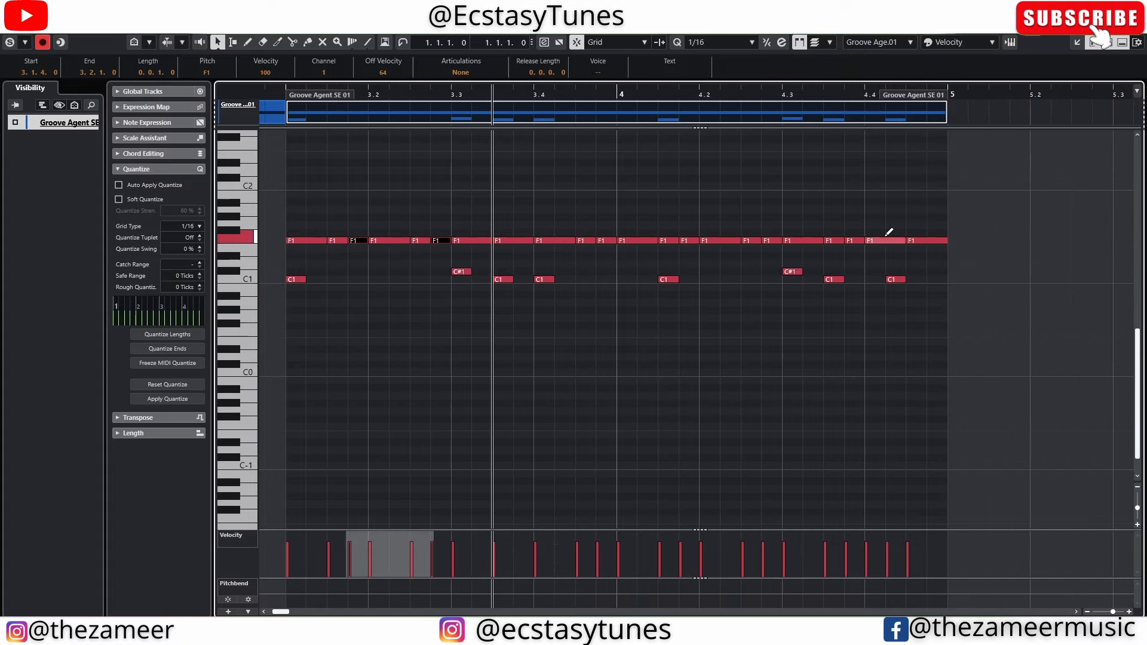
click(978, 221)
Step: Select all notes in the duplicated part, play the variation back and reopen Groove Agent SE
drag(977, 217, 264, 359)
scroll(538, 347, down, 4)
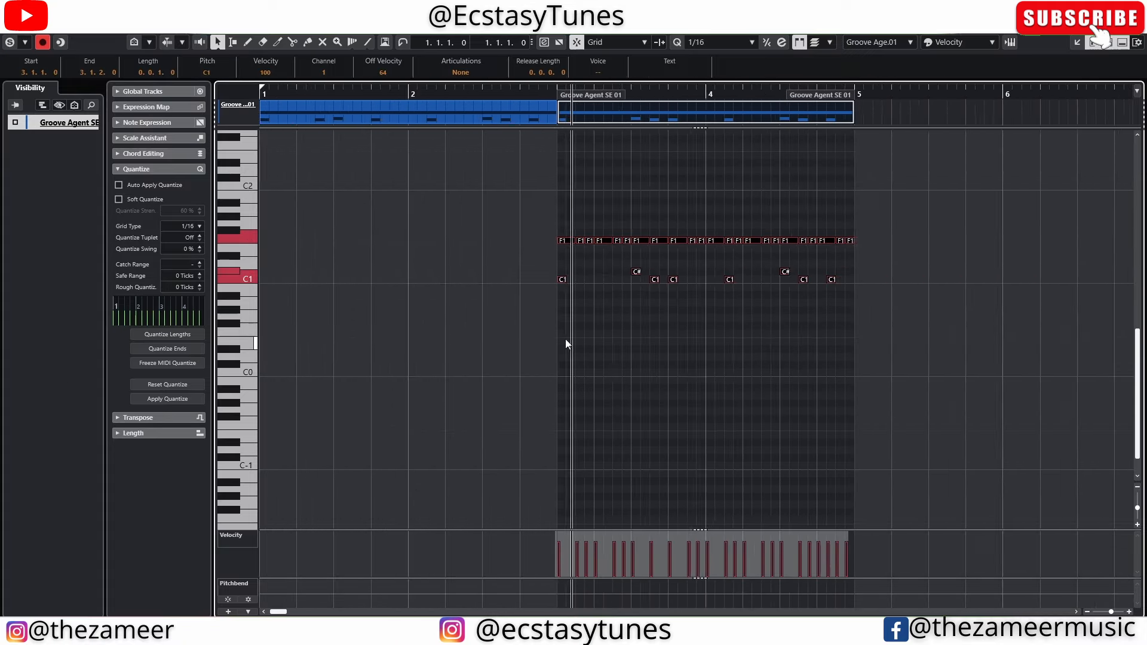
scroll(808, 342, up, 3)
scroll(757, 347, down, 3)
scroll(701, 353, up, 3)
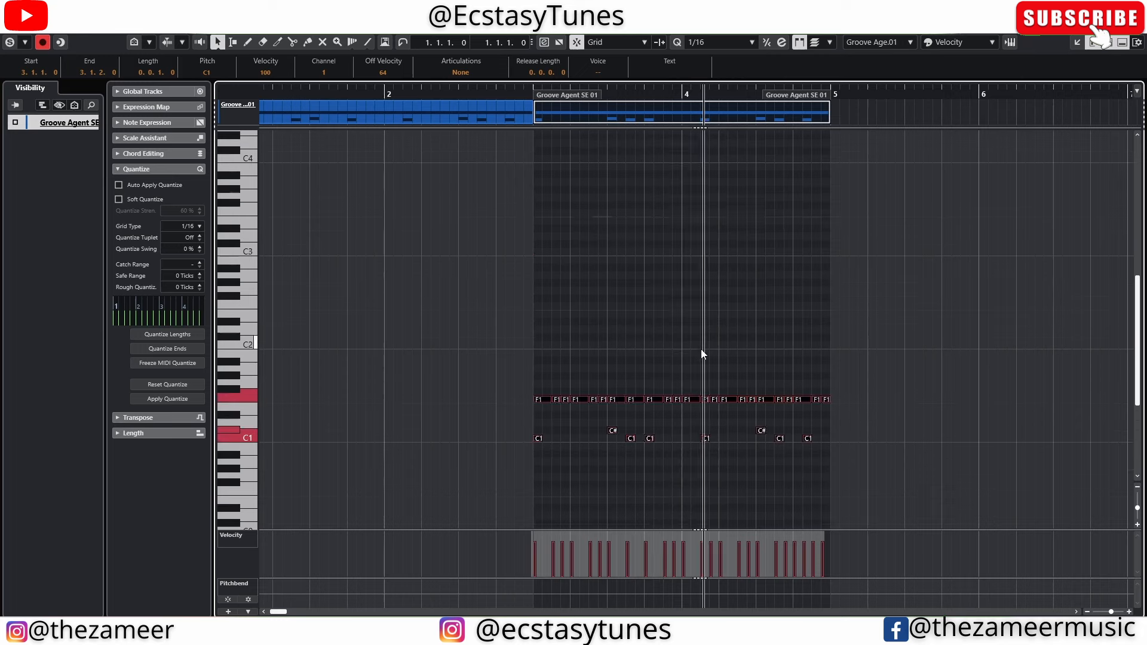
scroll(701, 354, down, 3)
click(872, 300)
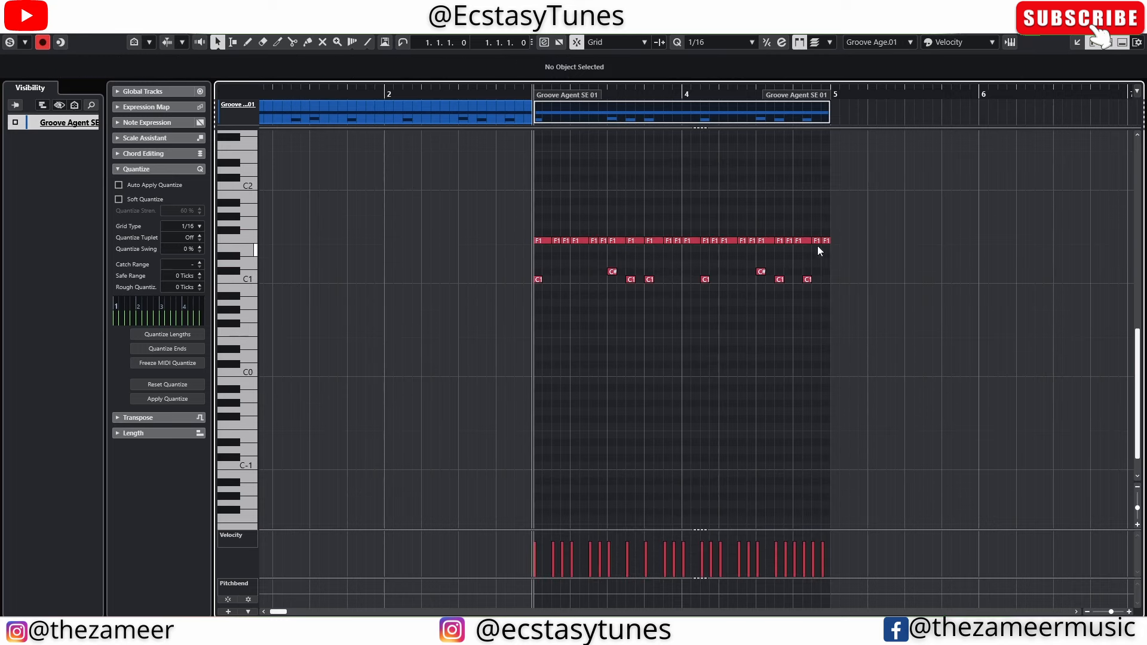
click(1010, 42)
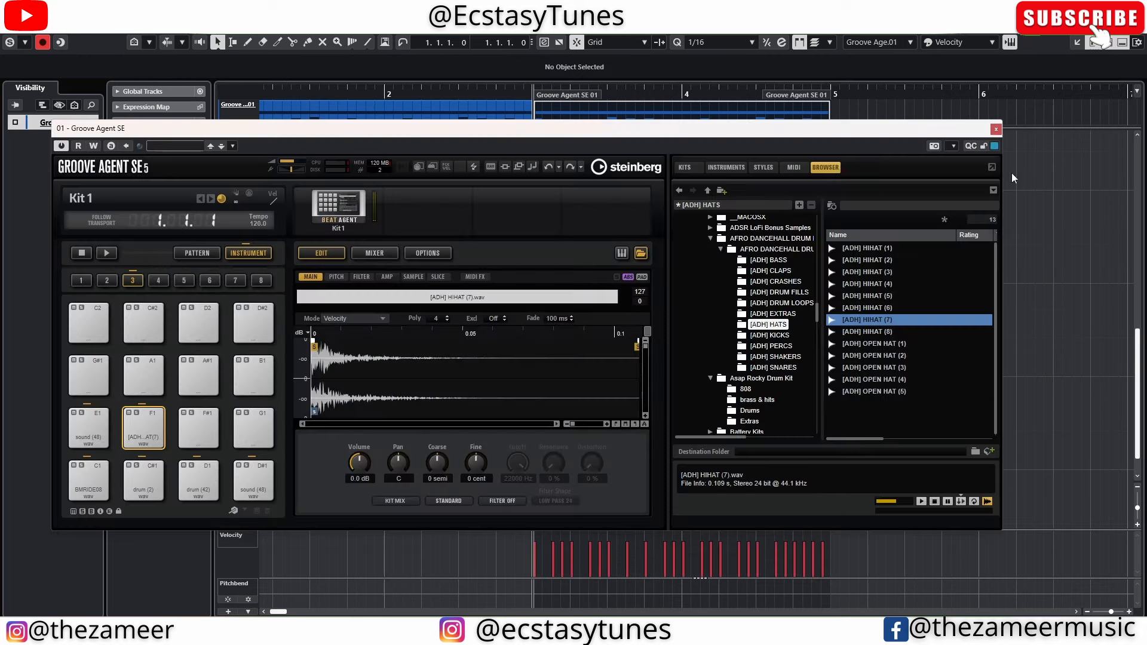
Step: Show Groove Agent SE's pattern pads and place the bar 3 part on pad A-1 and the first part on pad G#-1
drag(372, 130, 629, 152)
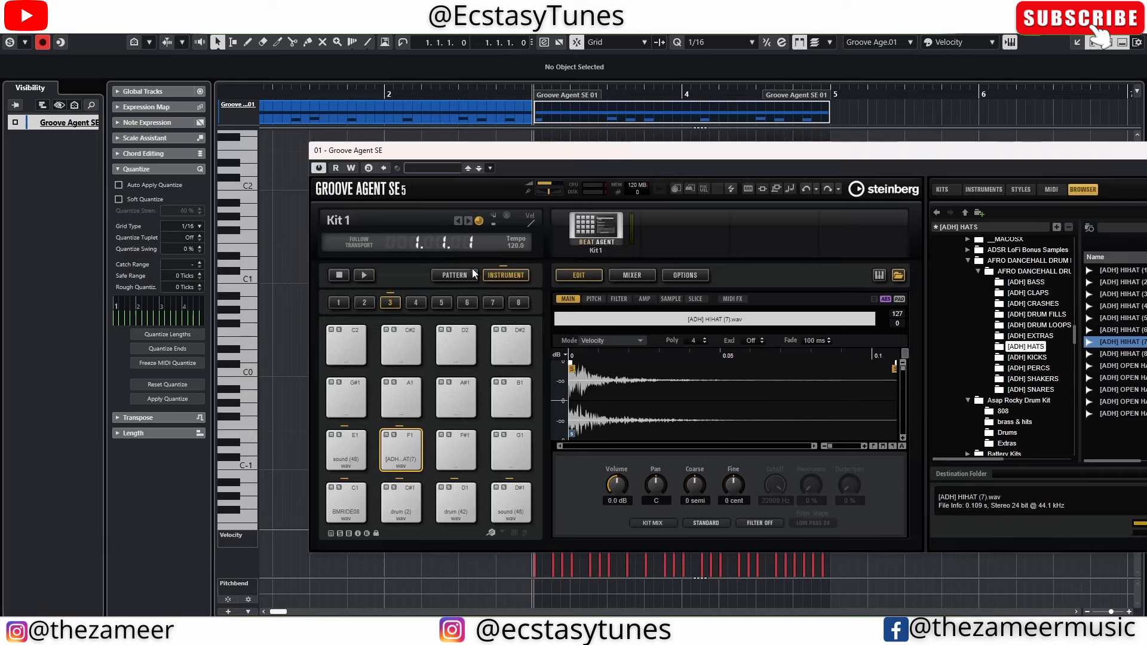
click(455, 275)
drag(544, 154, 576, 192)
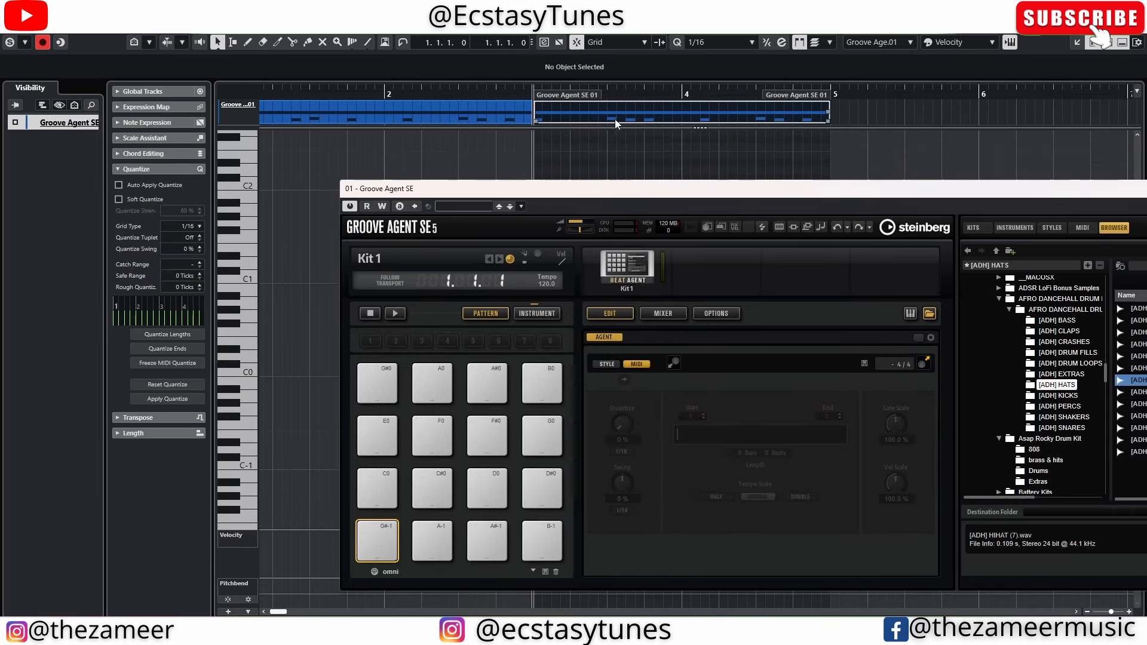
click(614, 116)
mouse_move(441, 550)
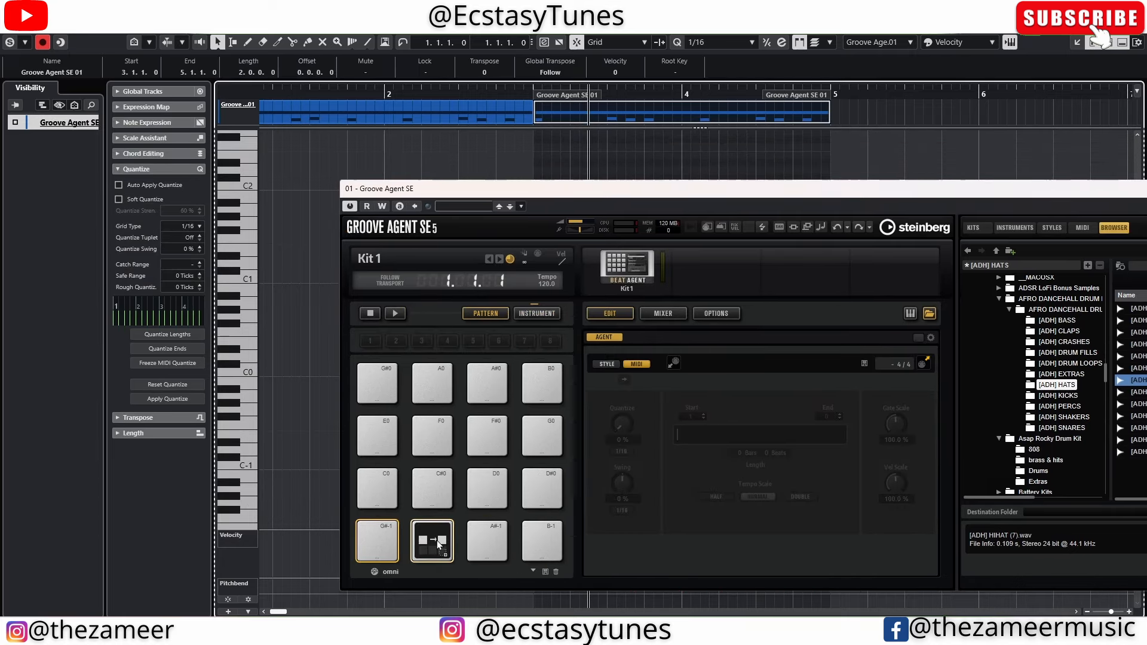
drag(439, 543, 439, 545)
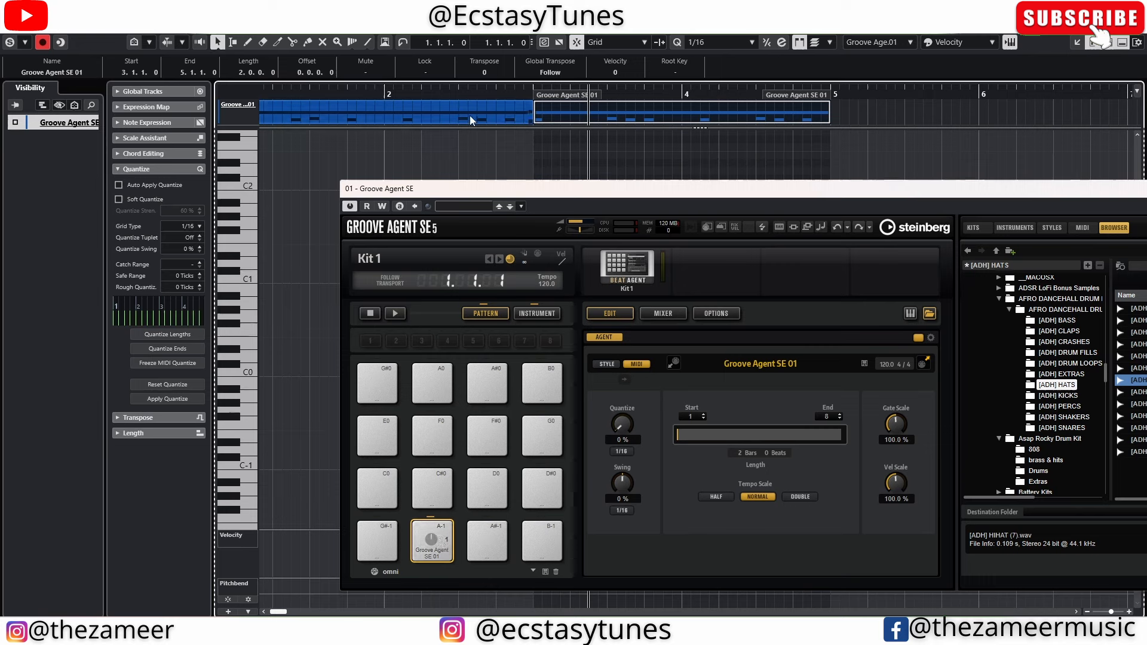
drag(469, 116, 382, 544)
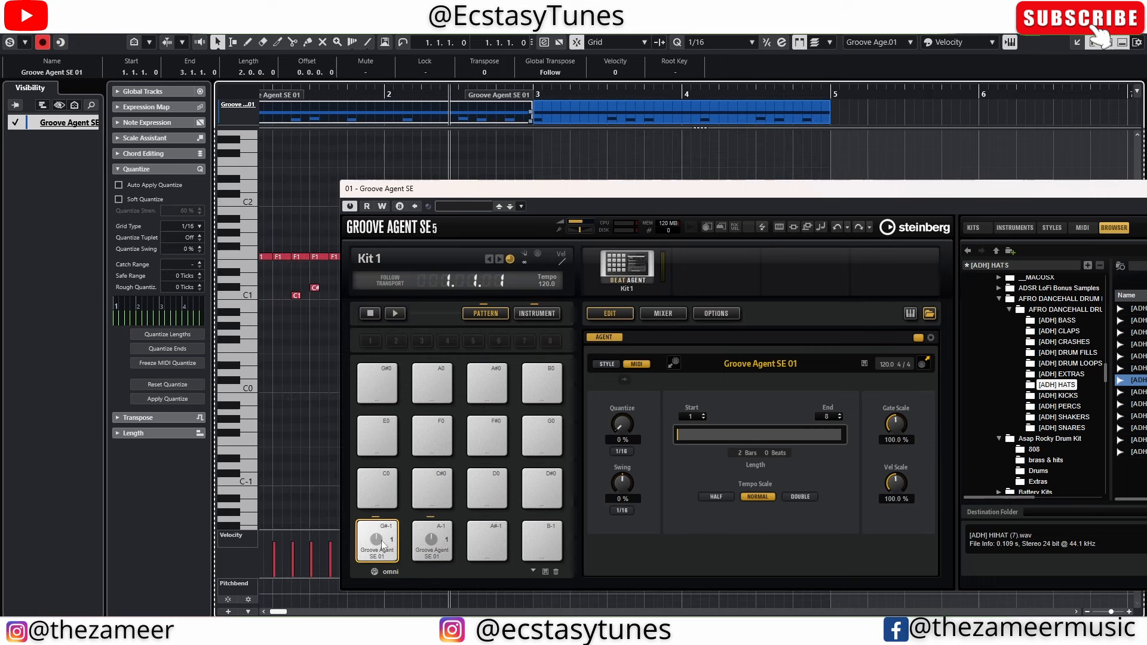
Step: Audition the pattern pads G#-1 and A-1 and close the Groove Agent SE window
click(383, 543)
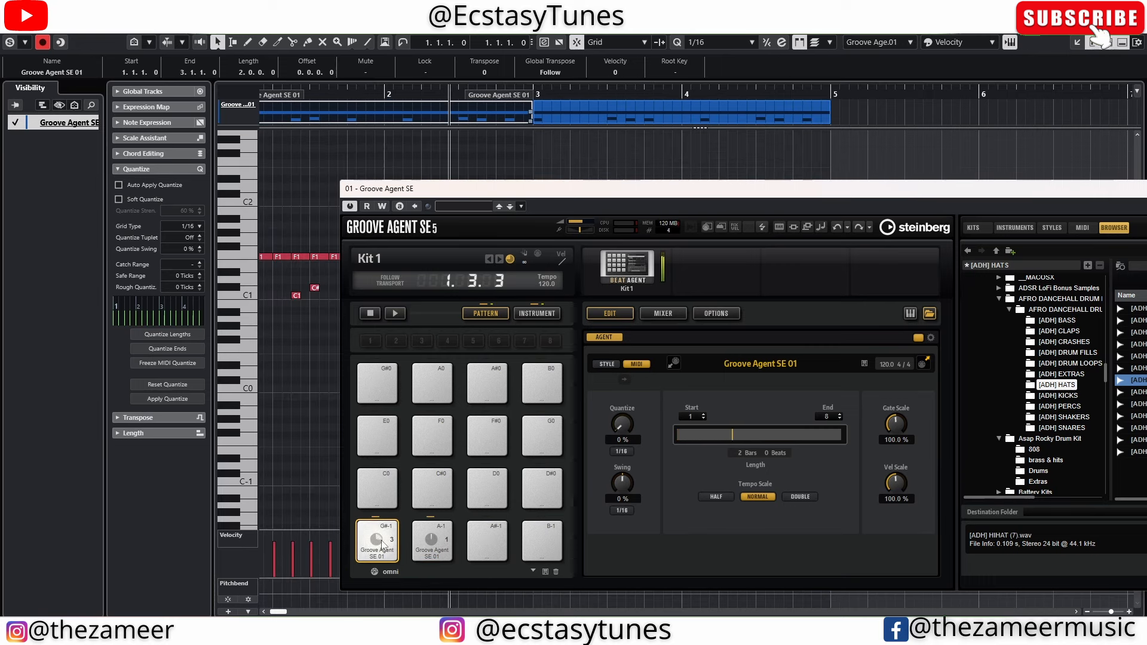
click(440, 543)
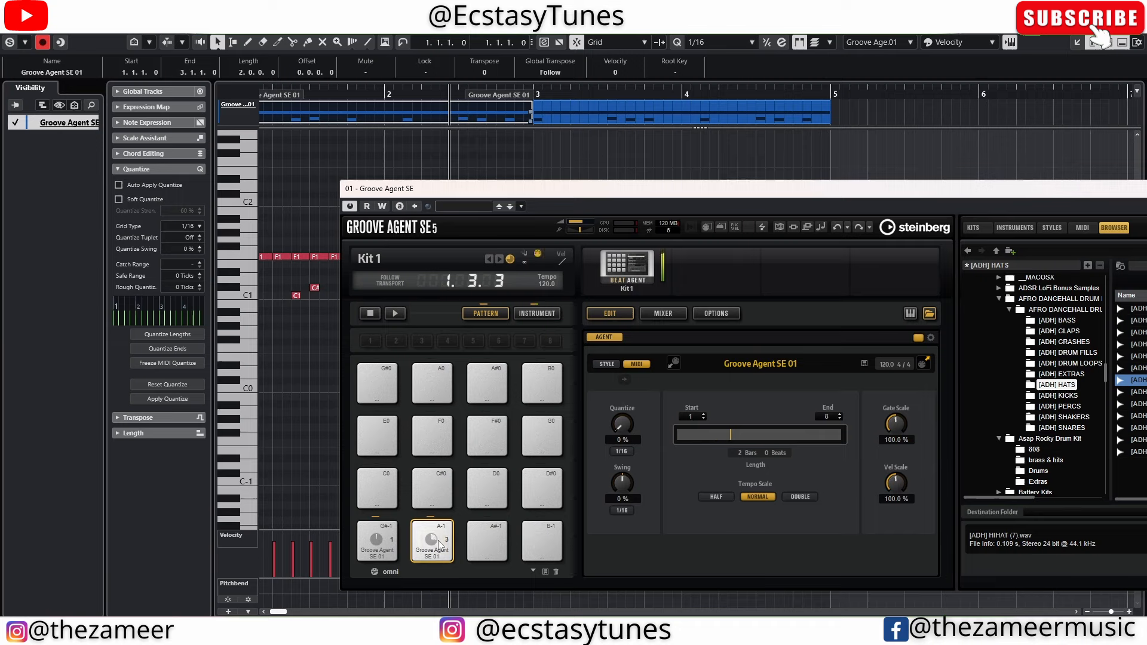
drag(1119, 192, 918, 190)
click(1077, 188)
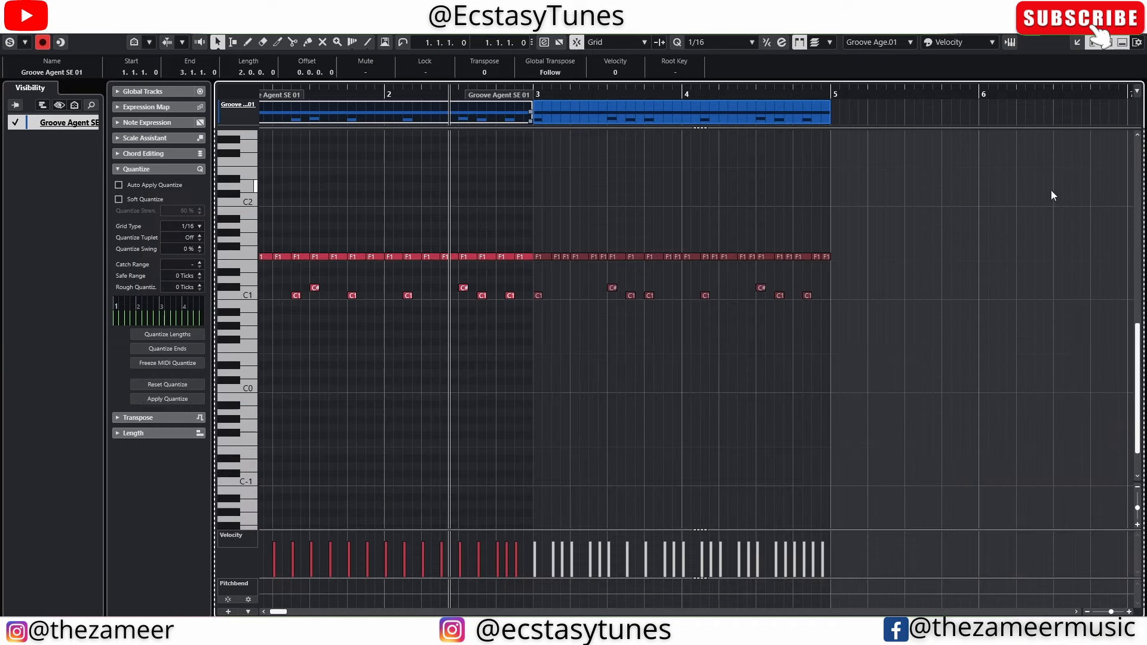
Step: Add D1, D#1 and E1 hits to the first two-bar part and play the pattern back in the Key Editor
scroll(278, 299, up, 5)
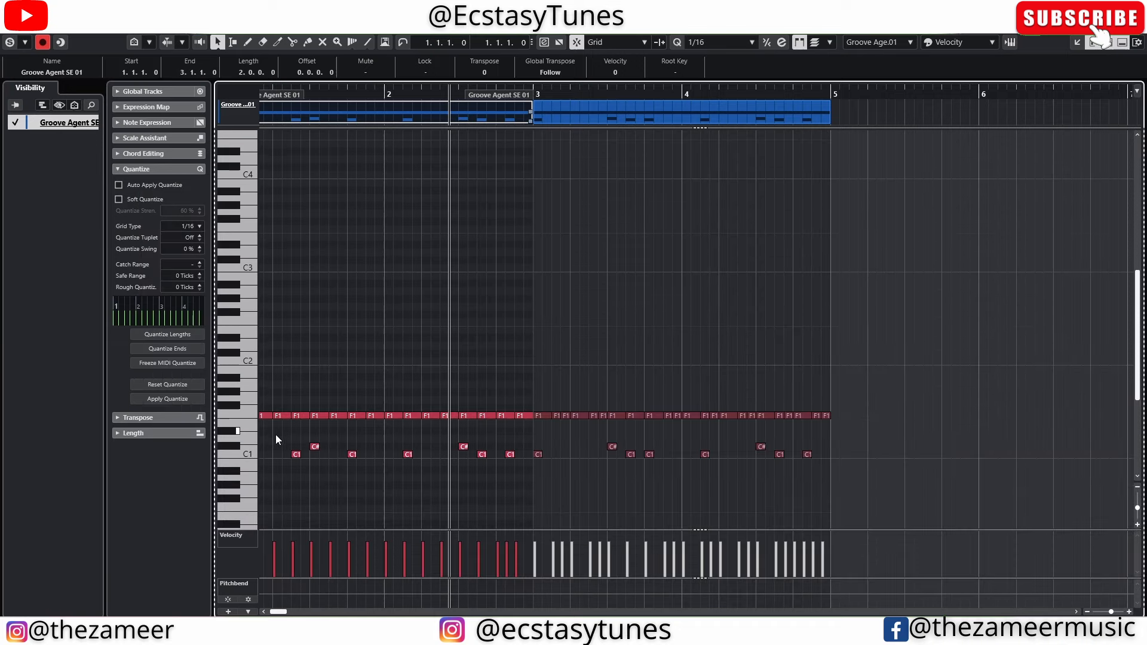
key(space)
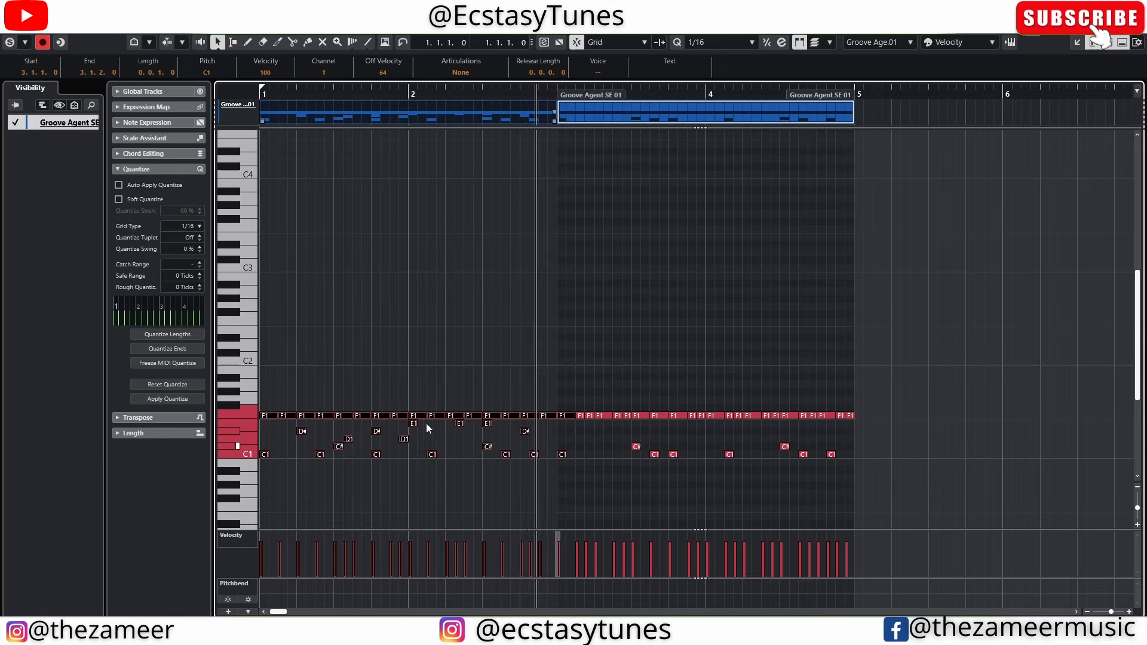
key(space)
click(471, 321)
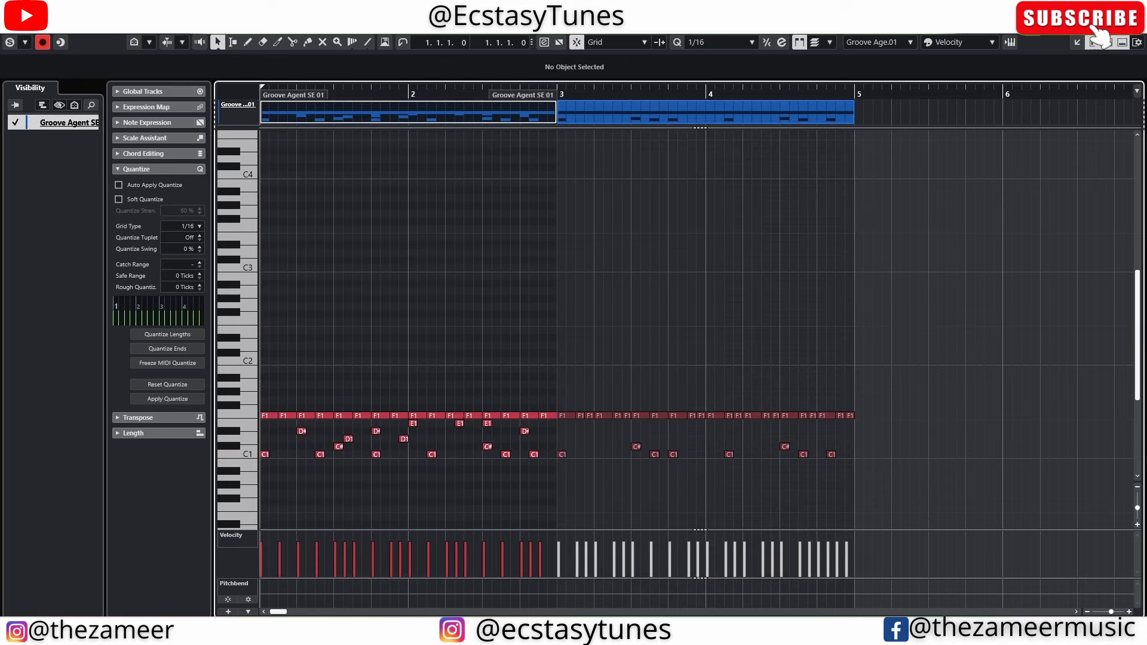
Step: Reopen Groove Agent SE, replace the pattern on pad G#-1 with the edited first part and close the plug-in window
click(1009, 42)
click(390, 120)
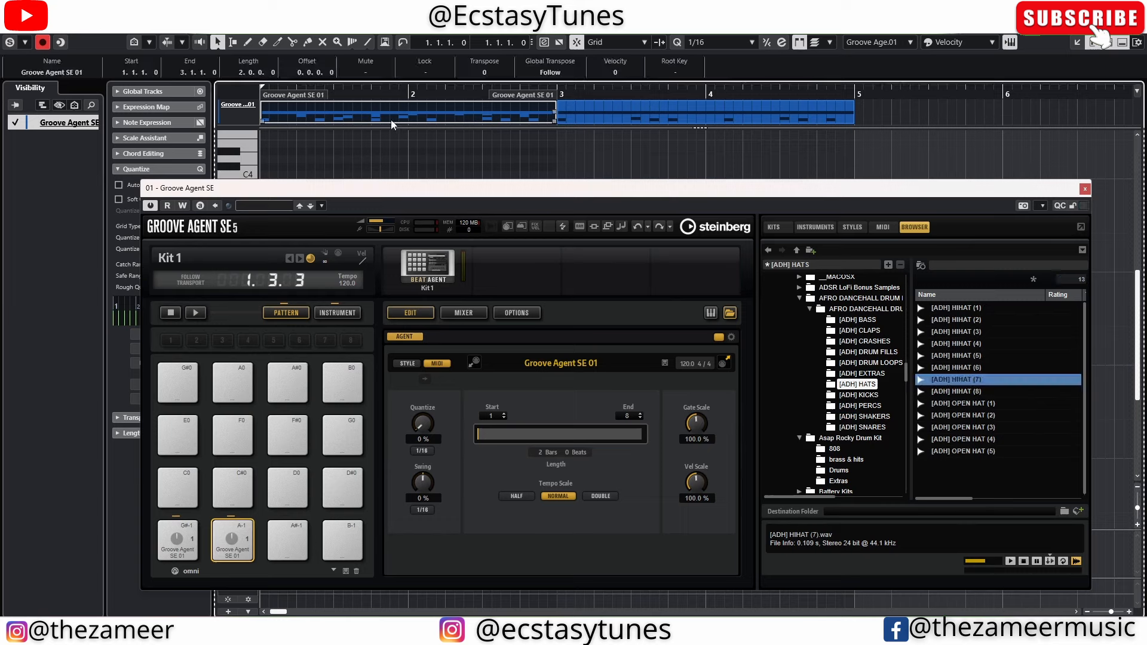
click(174, 550)
click(662, 116)
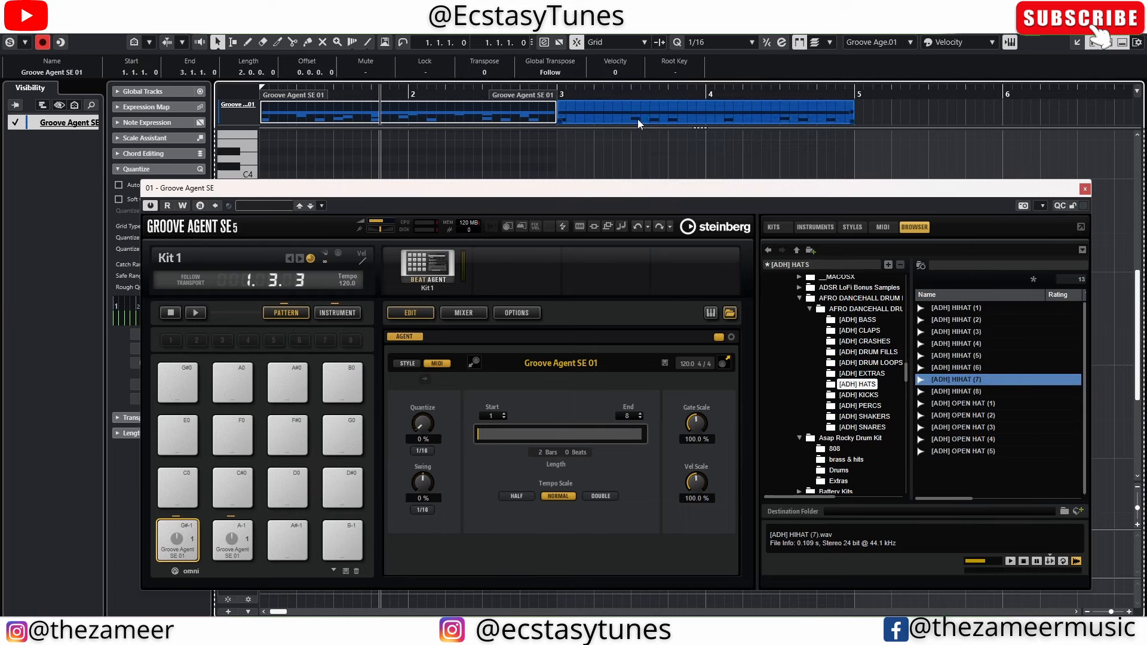
click(1085, 189)
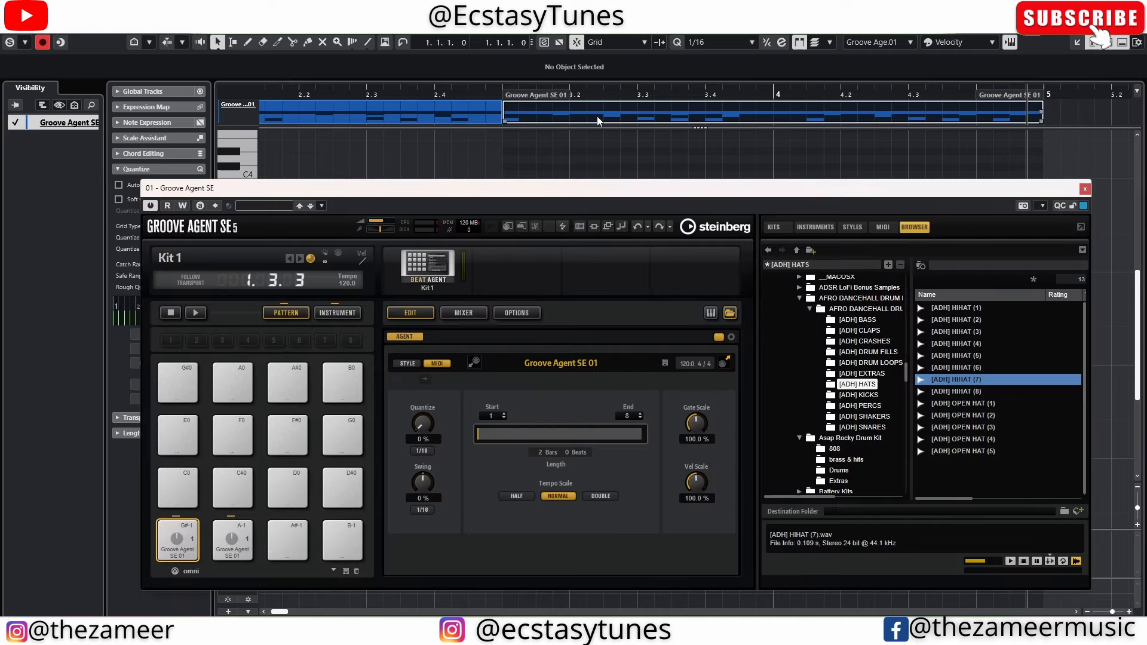
Step: Replace the pattern on pad A-1 with the edited bar 3 part and audition both pattern pads
drag(596, 116, 233, 542)
click(186, 545)
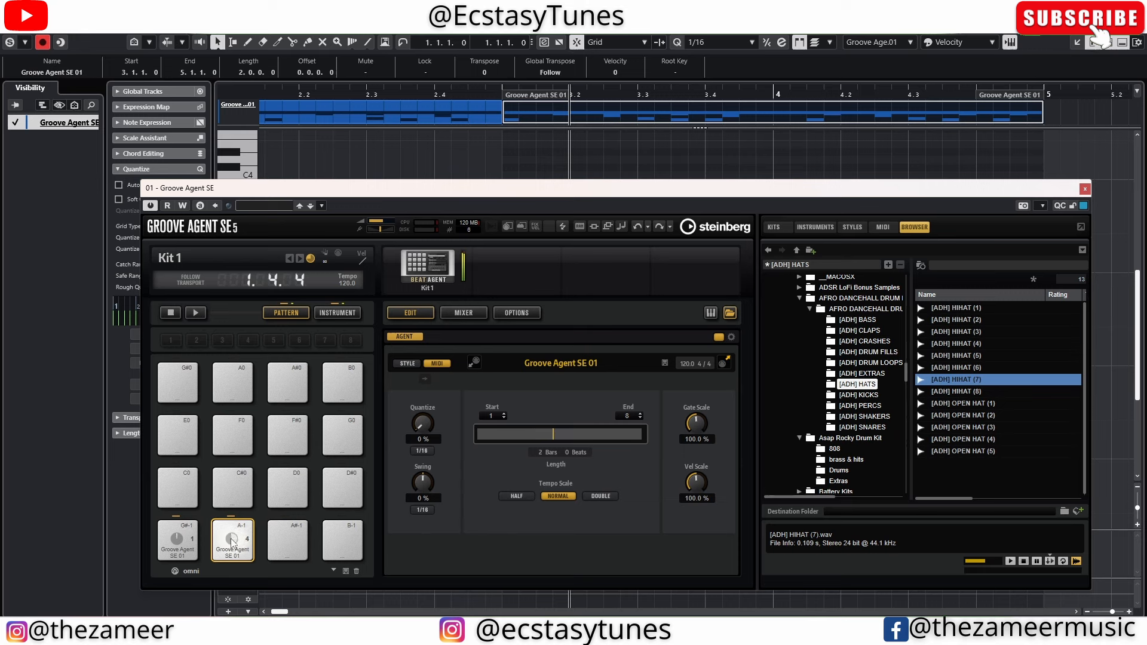
click(179, 544)
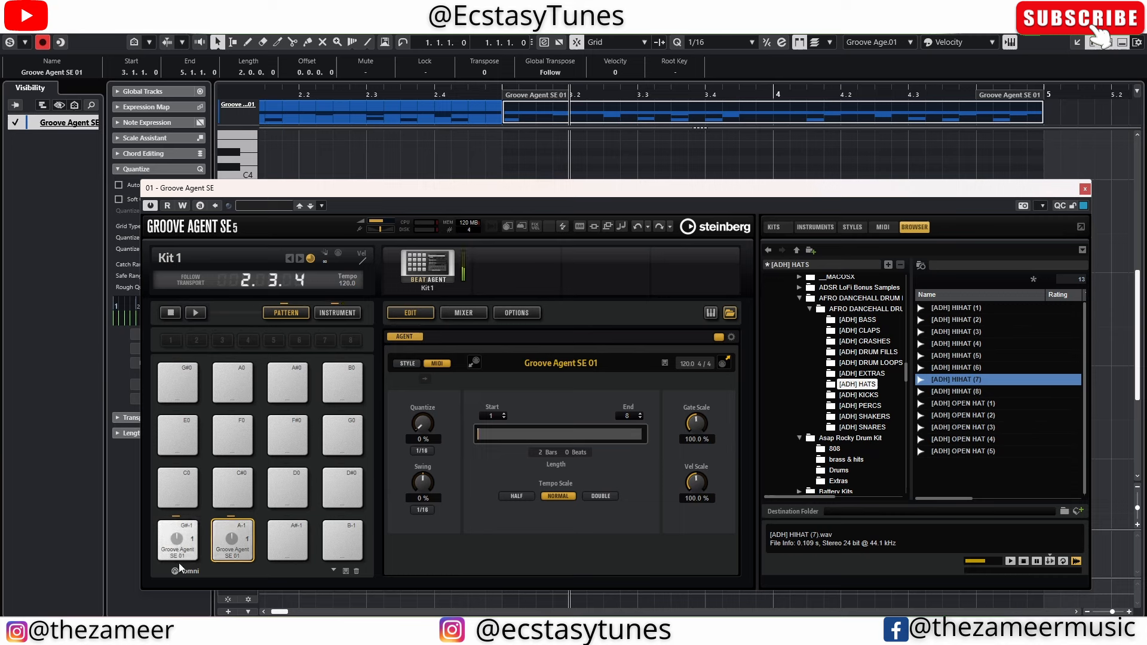
Step: Rename pattern pad G#-1 as Intro and pattern pad A-1 as Hook
right_click(180, 549)
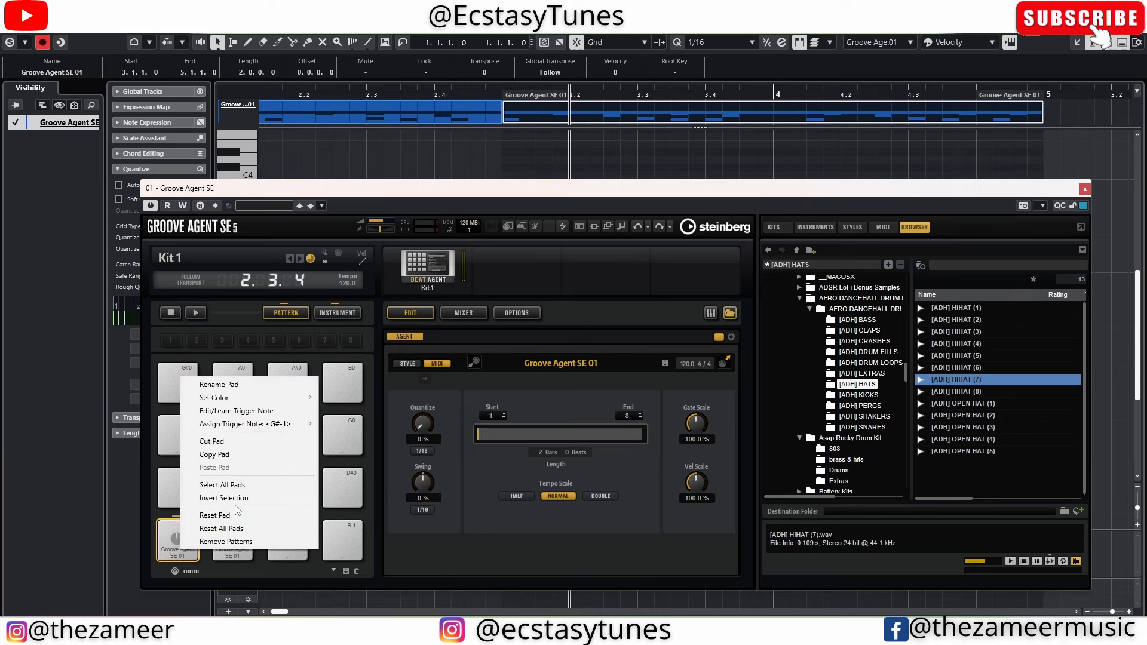
click(225, 385)
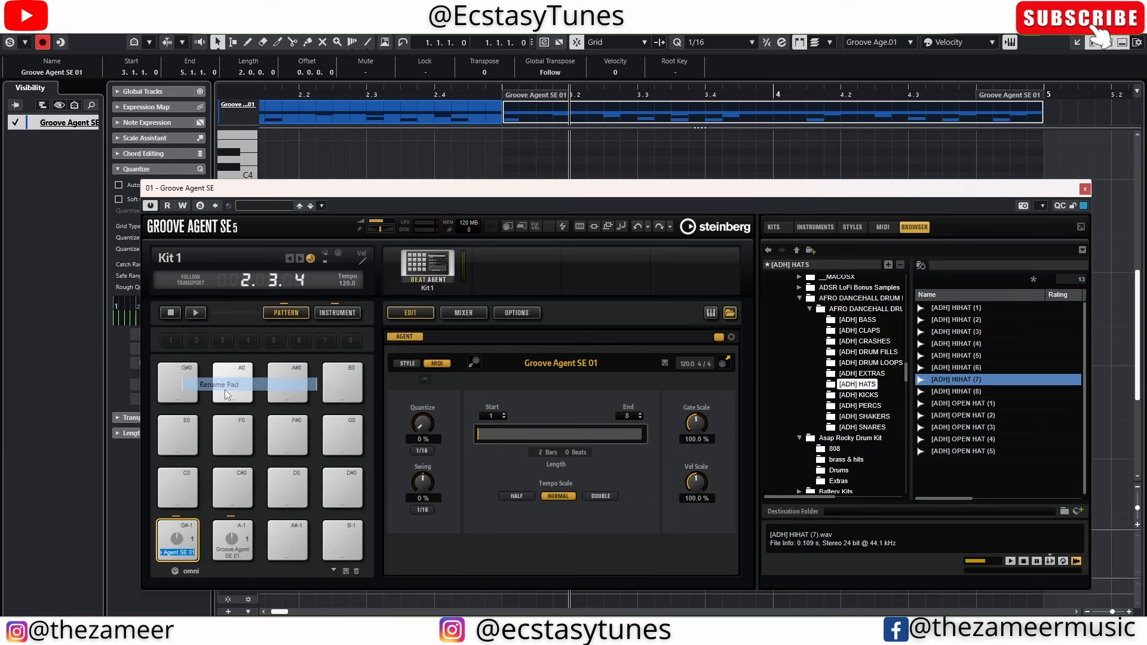
text(Int)
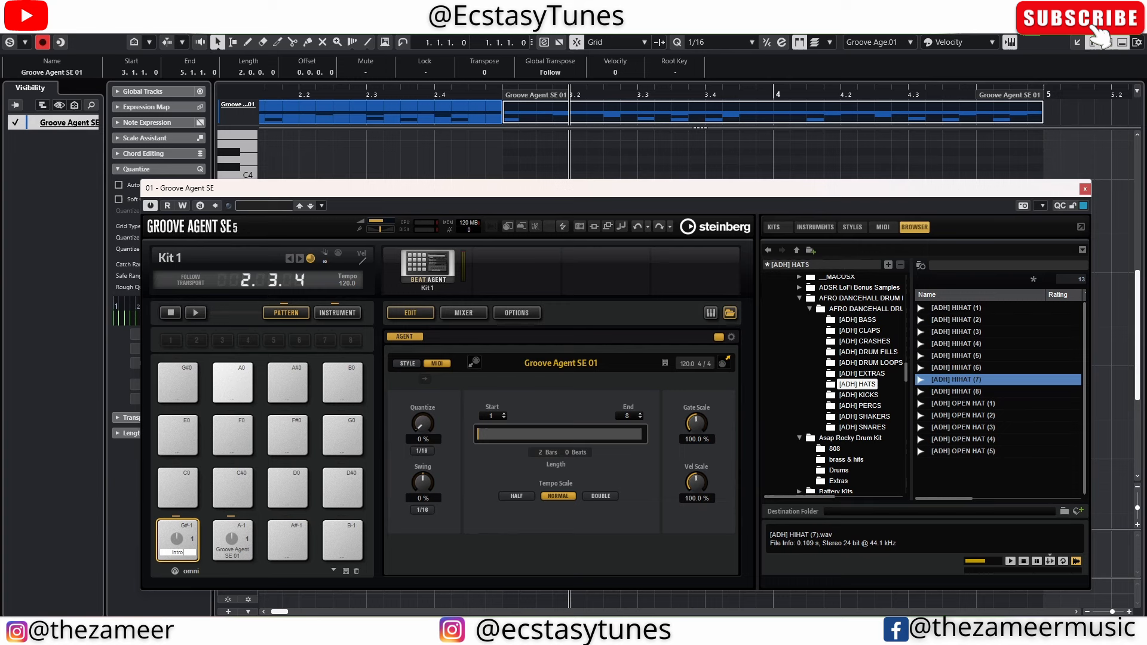
right_click(233, 544)
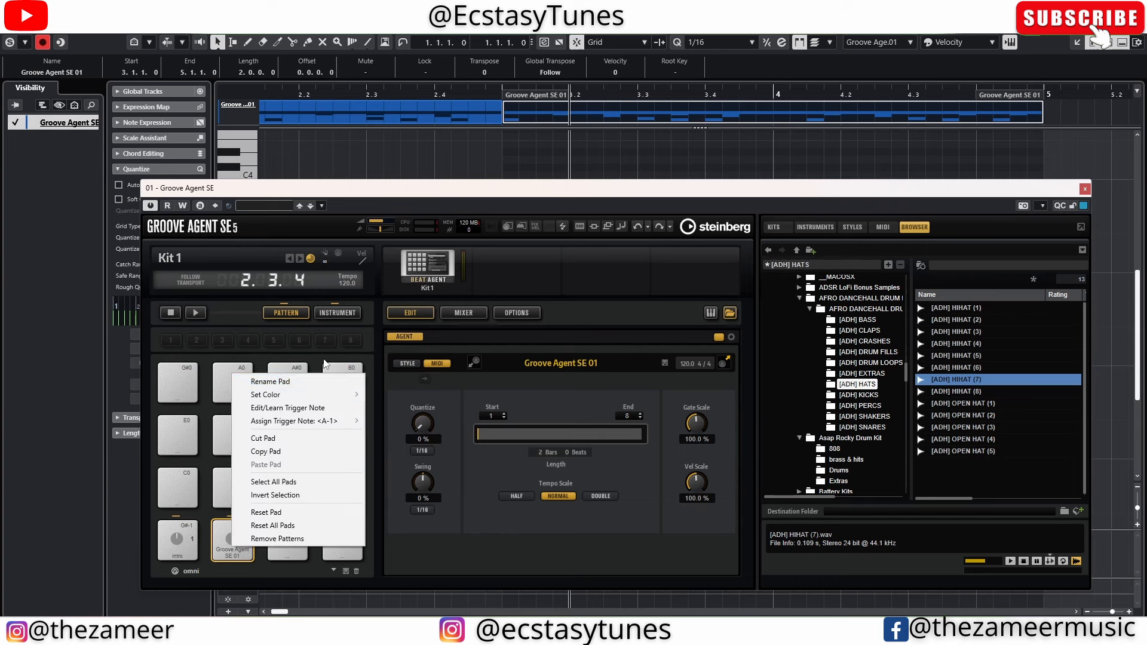
click(295, 383)
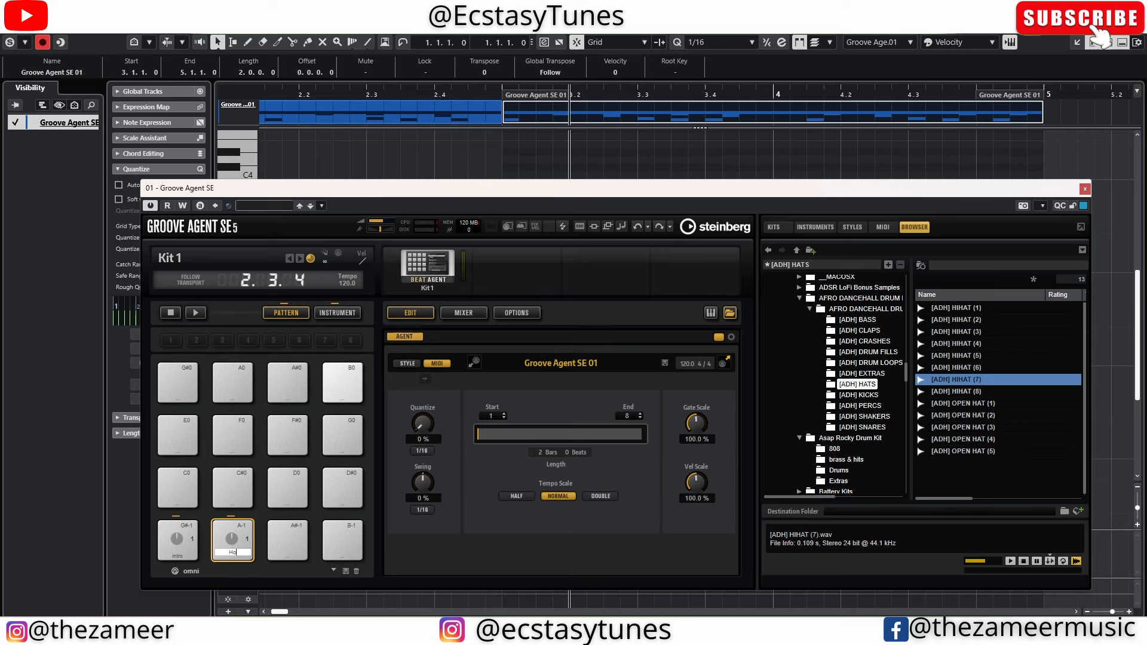
Step: Set the Intro pad to Color 1 and the Hook pad to Color 3
right_click(178, 530)
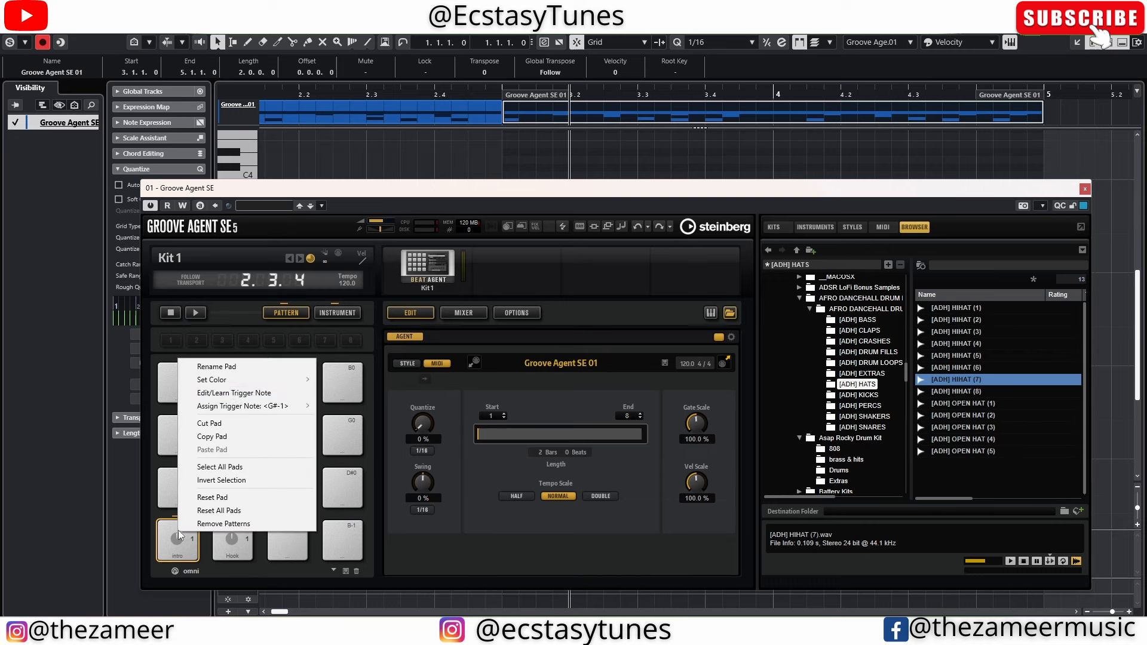
mouse_move(239, 380)
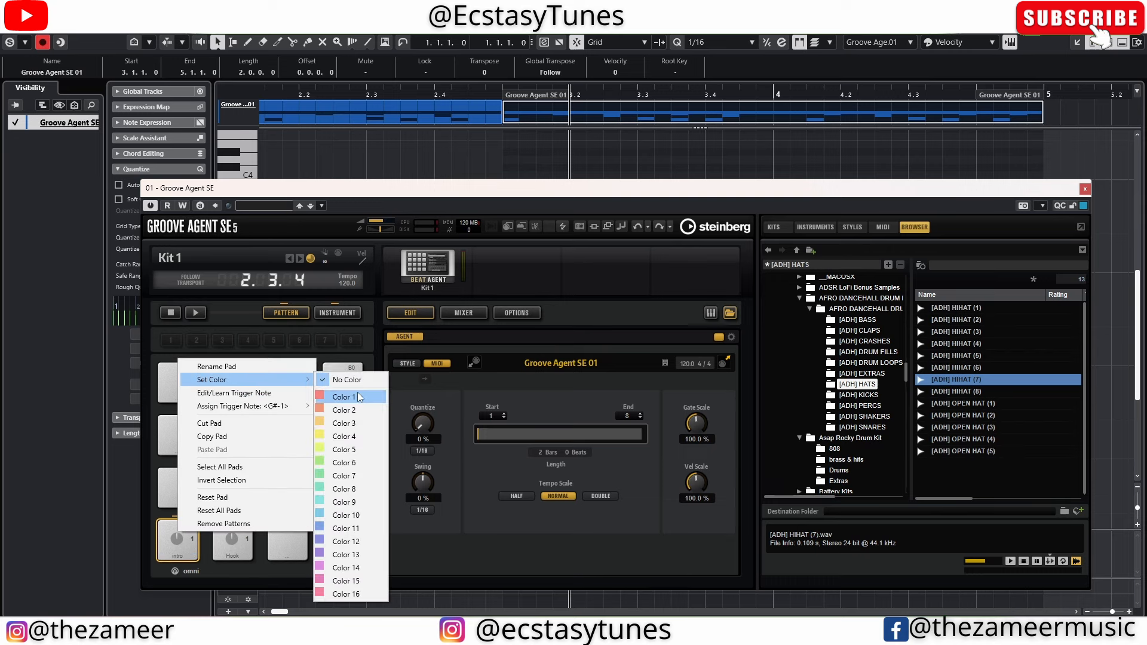
click(350, 396)
right_click(238, 536)
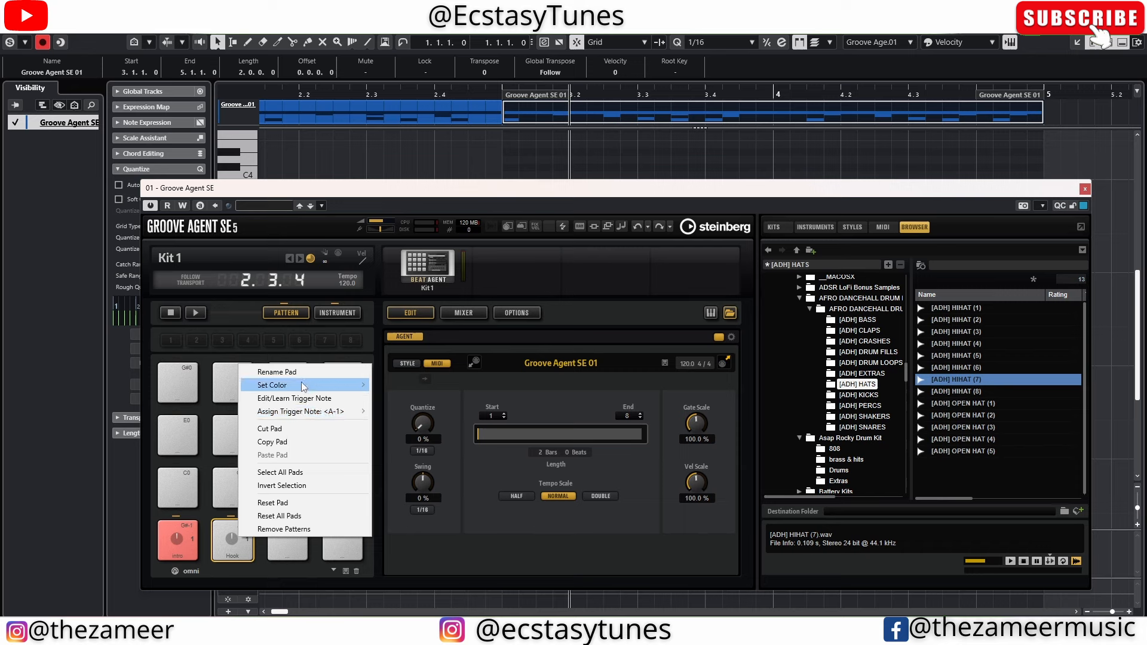
mouse_move(312, 384)
click(397, 428)
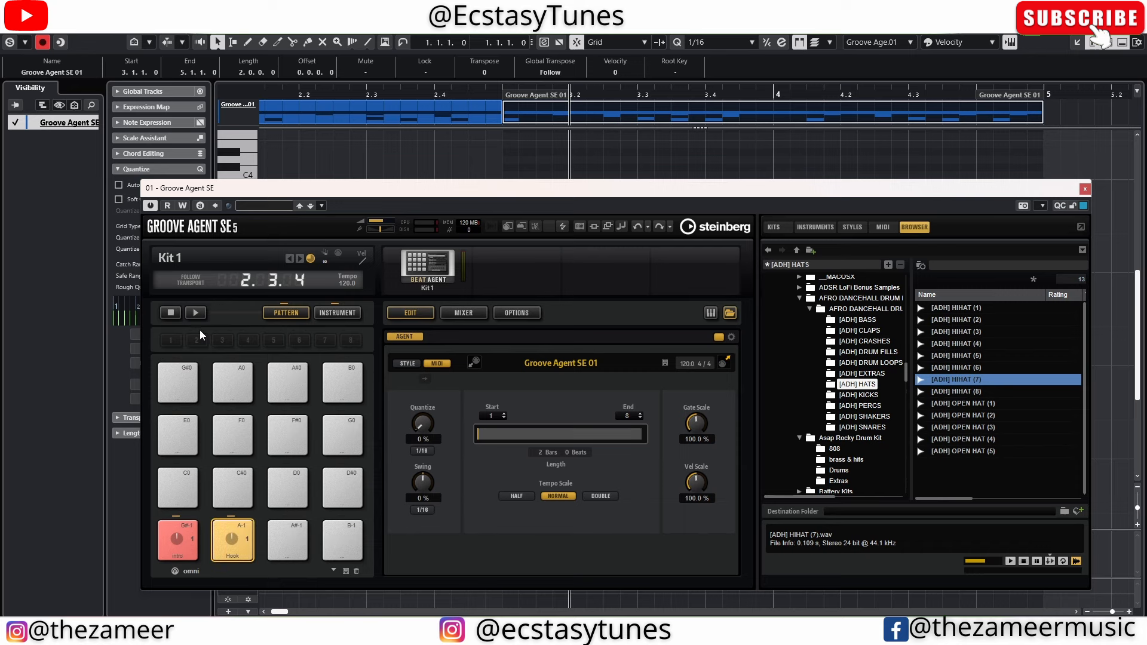
Step: Switch to the instrument pads, select the six loaded sample pads from C1 to F1 and set them to Color 1
click(322, 314)
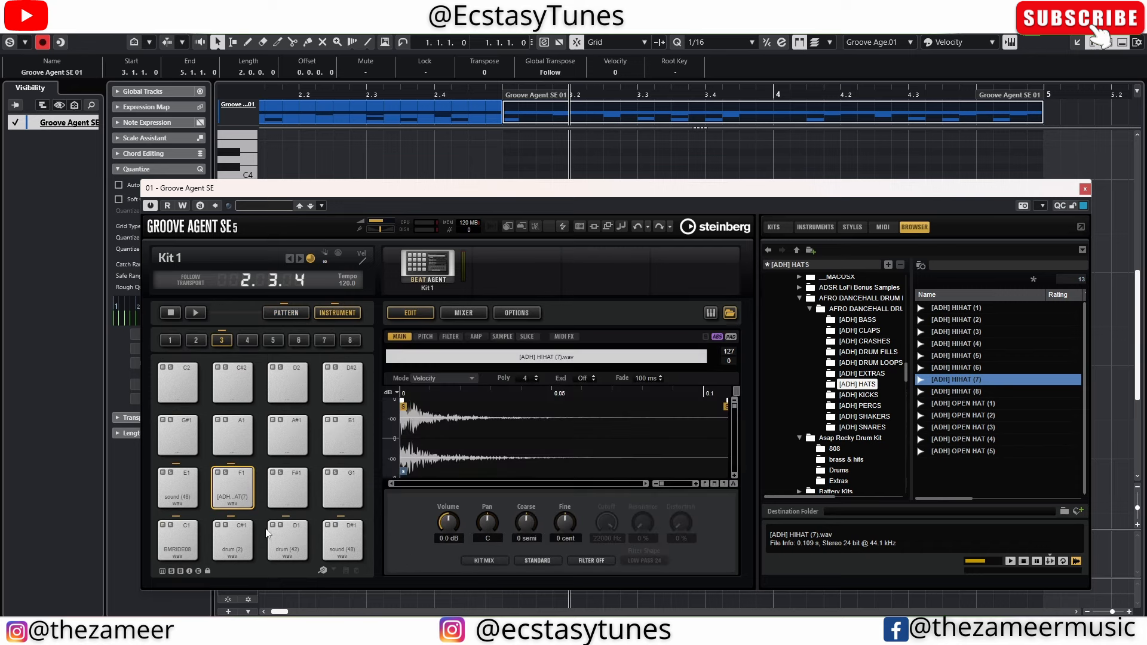
click(189, 544)
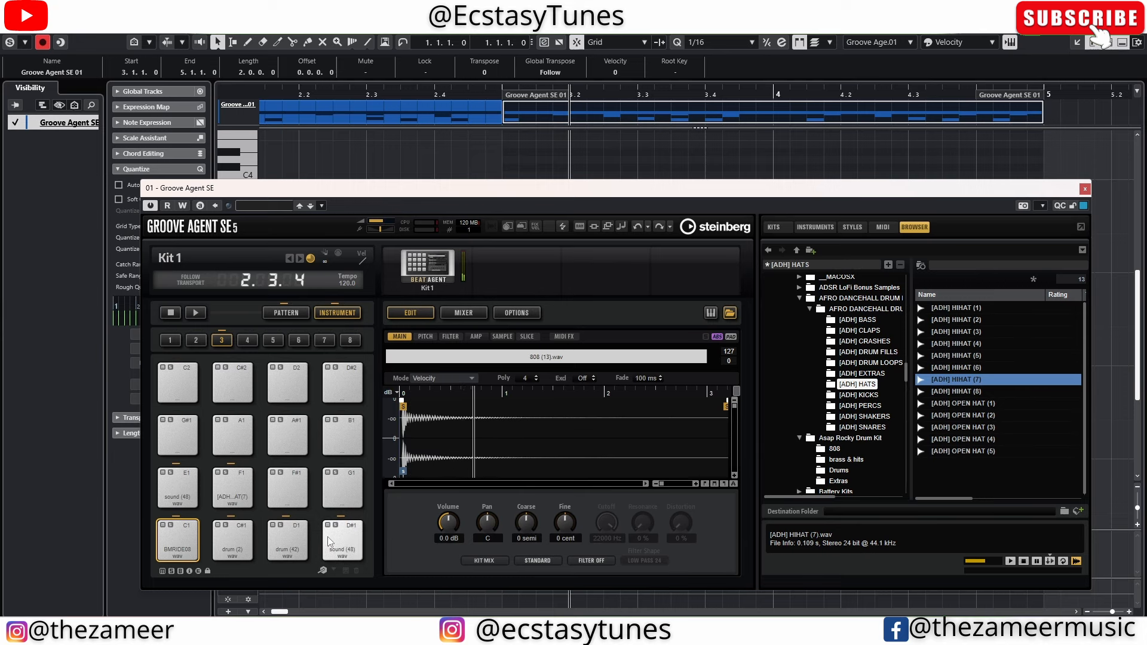
right_click(235, 490)
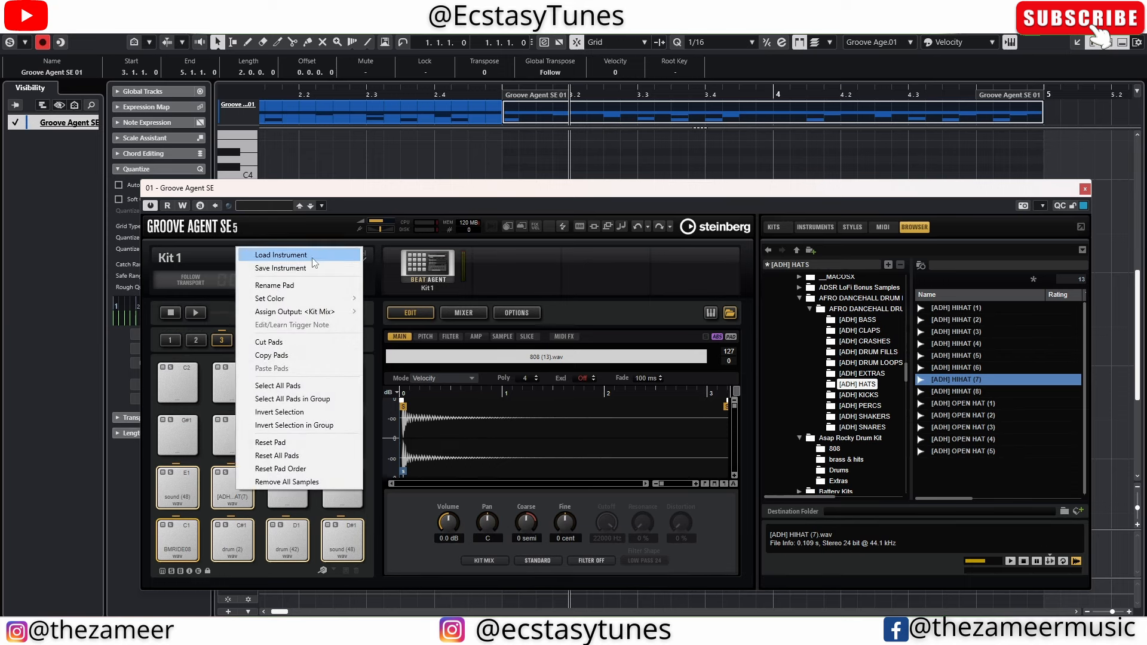
mouse_move(316, 313)
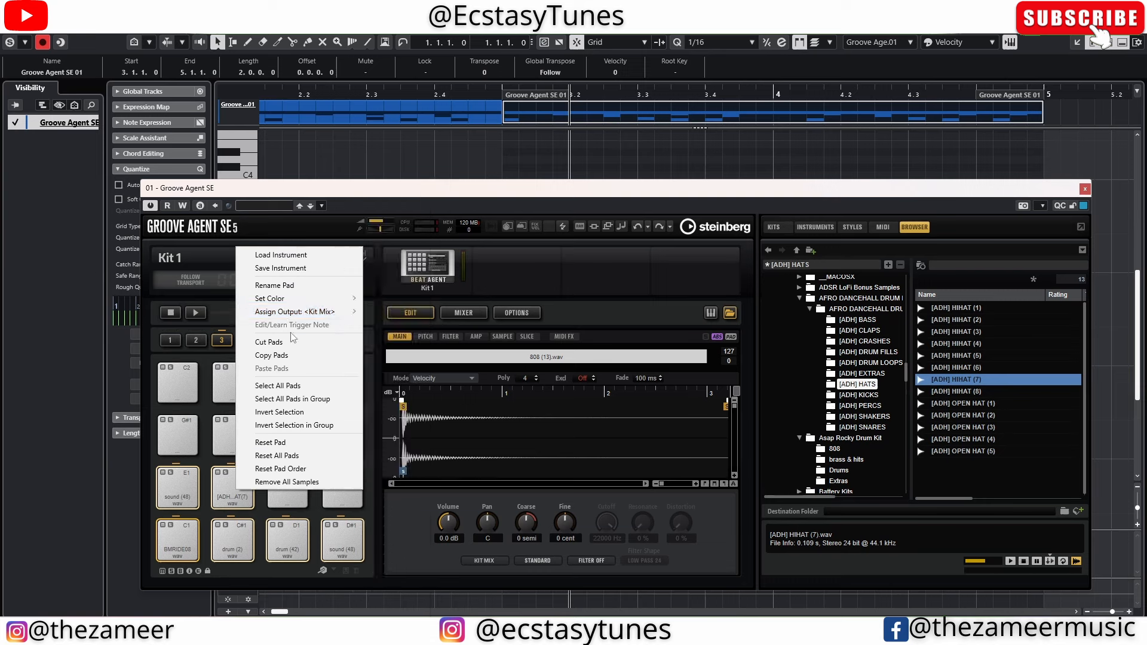
click(395, 315)
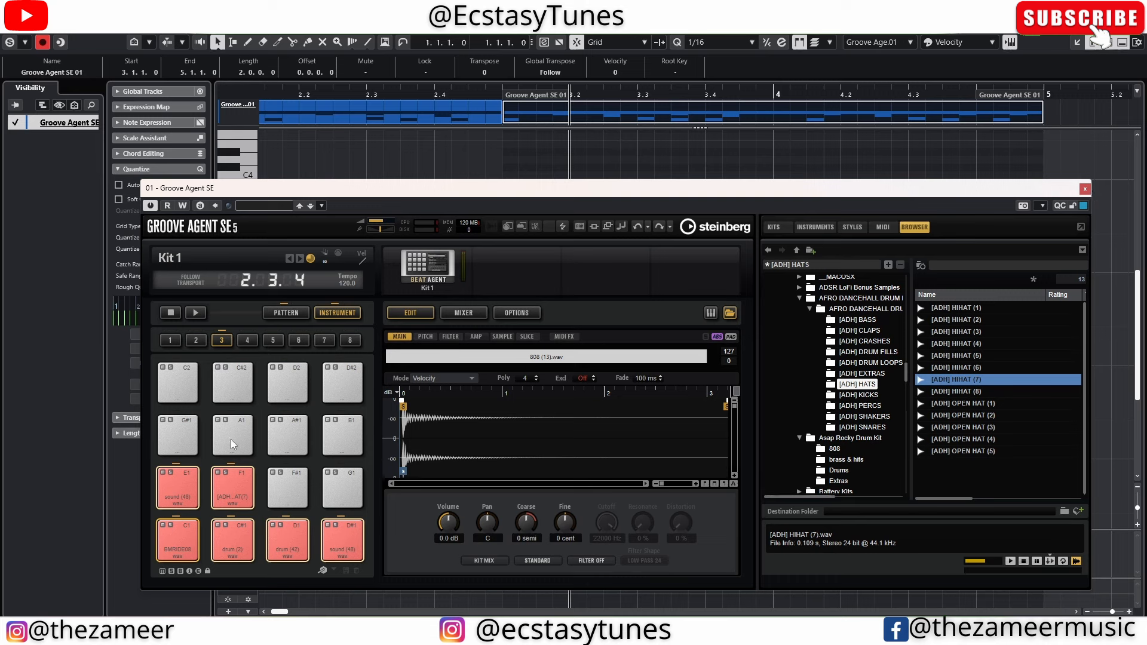
Step: Save the kit with its patterns as a Groove Agent SE preset named "rnb beat 2"
click(322, 207)
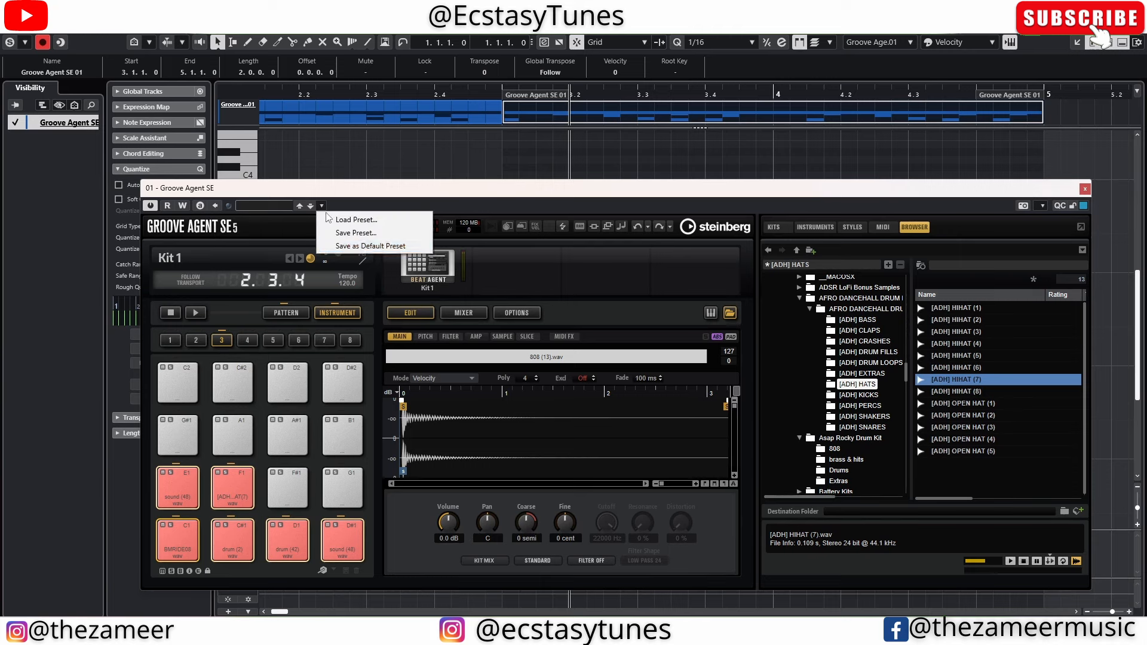
click(358, 232)
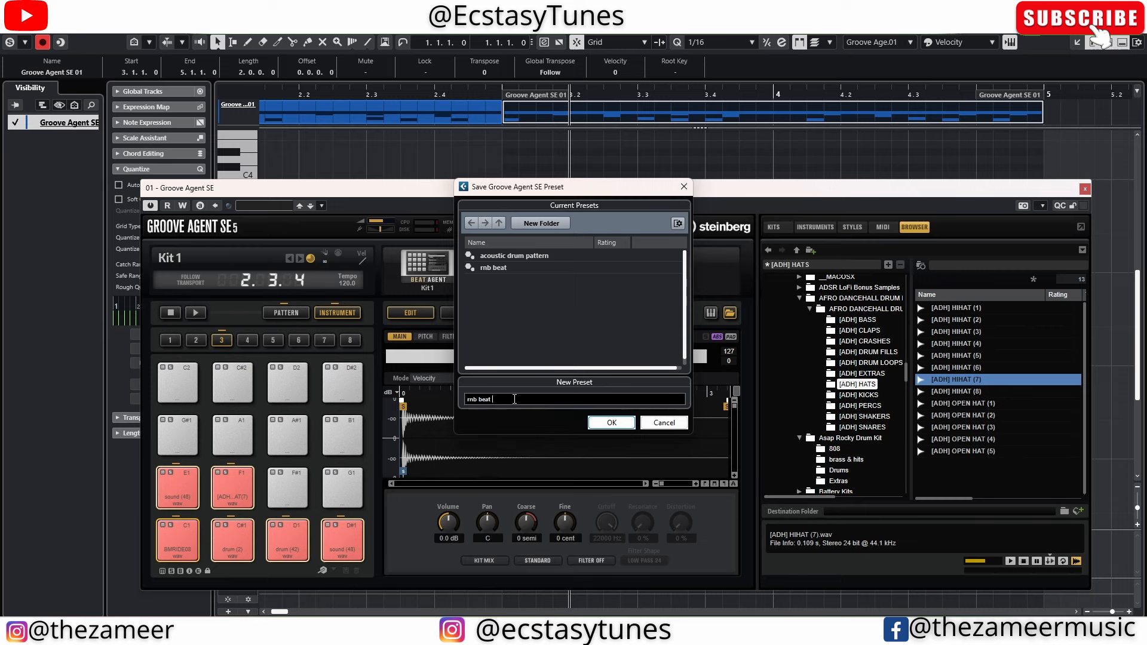
text(2)
click(605, 424)
Step: Close the Groove Agent SE and Key Editor windows and go to the home page of the project's media browser
click(1084, 189)
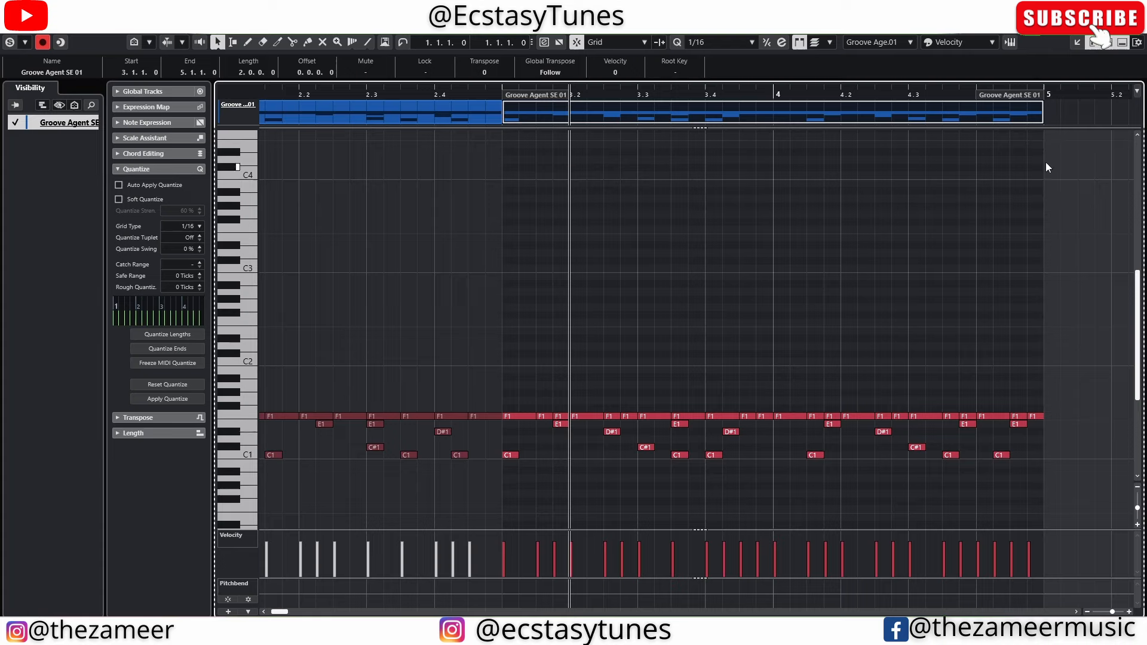
key(Return)
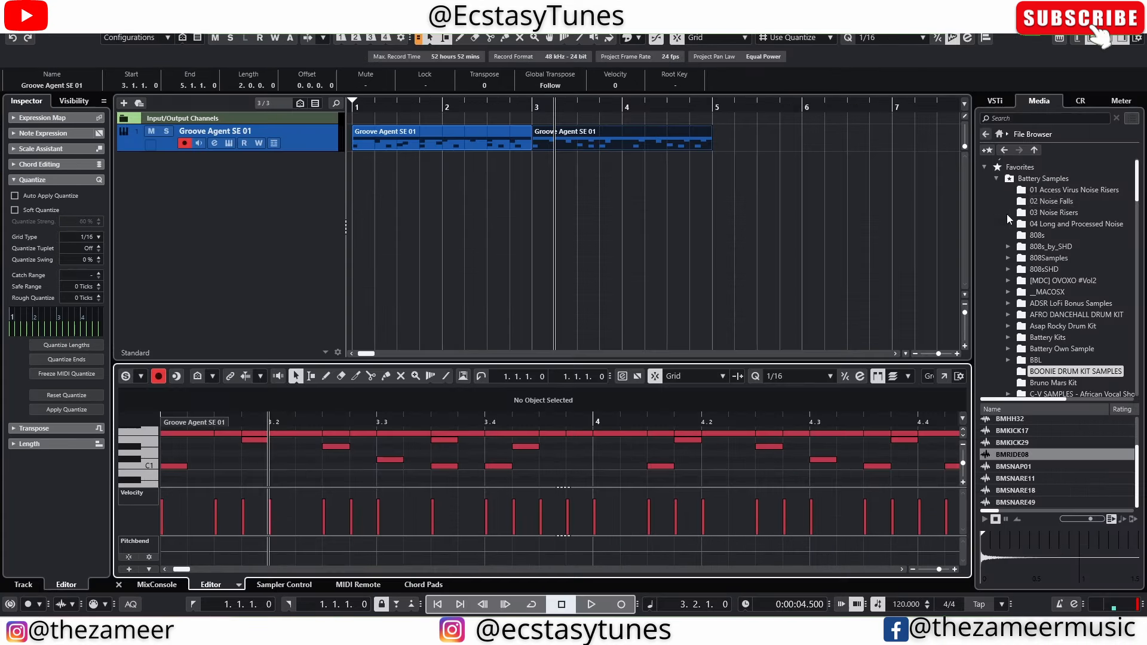
click(999, 135)
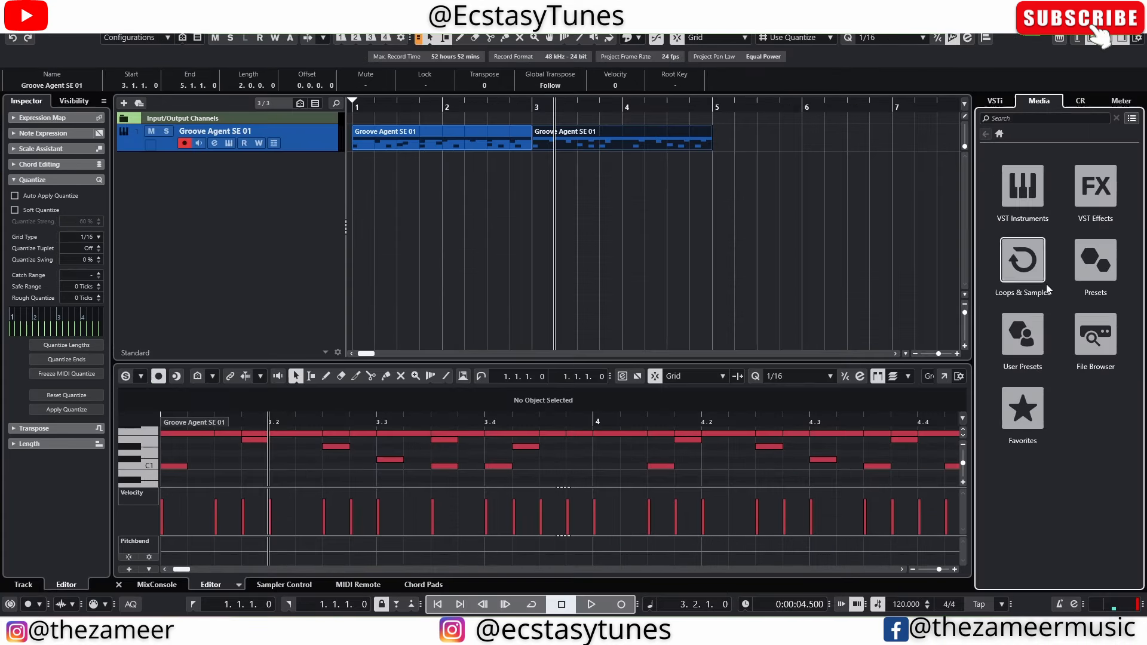
Step: Find "rnb beat 2" among the user's VST instrument presets and add it to the project as a new instrument track
click(1020, 357)
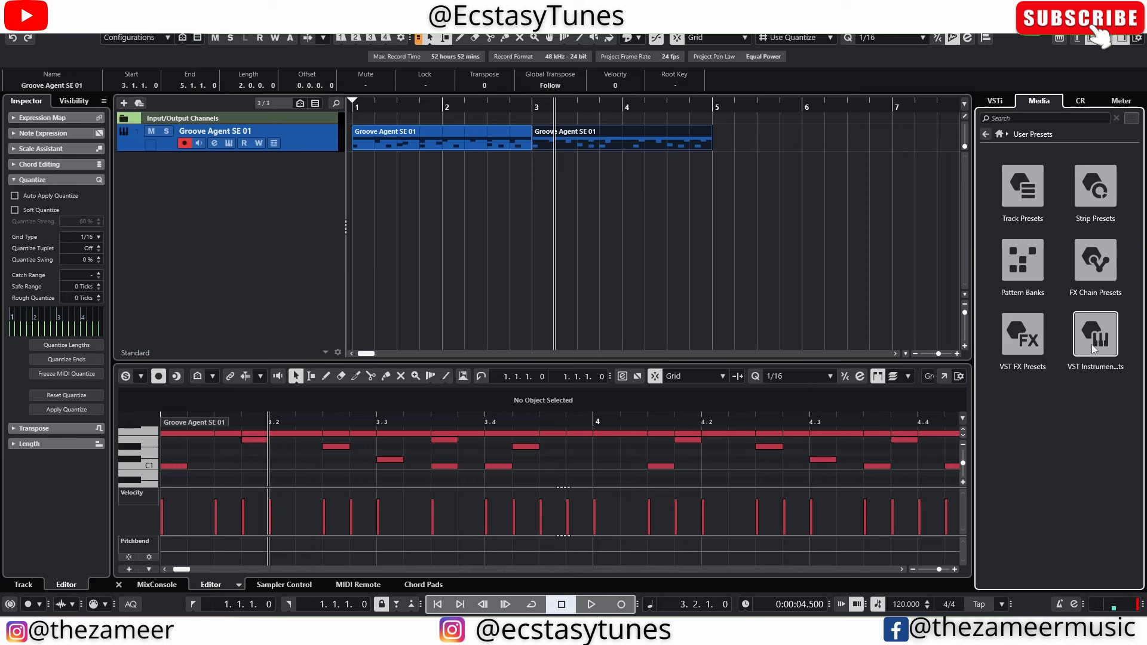
click(1091, 345)
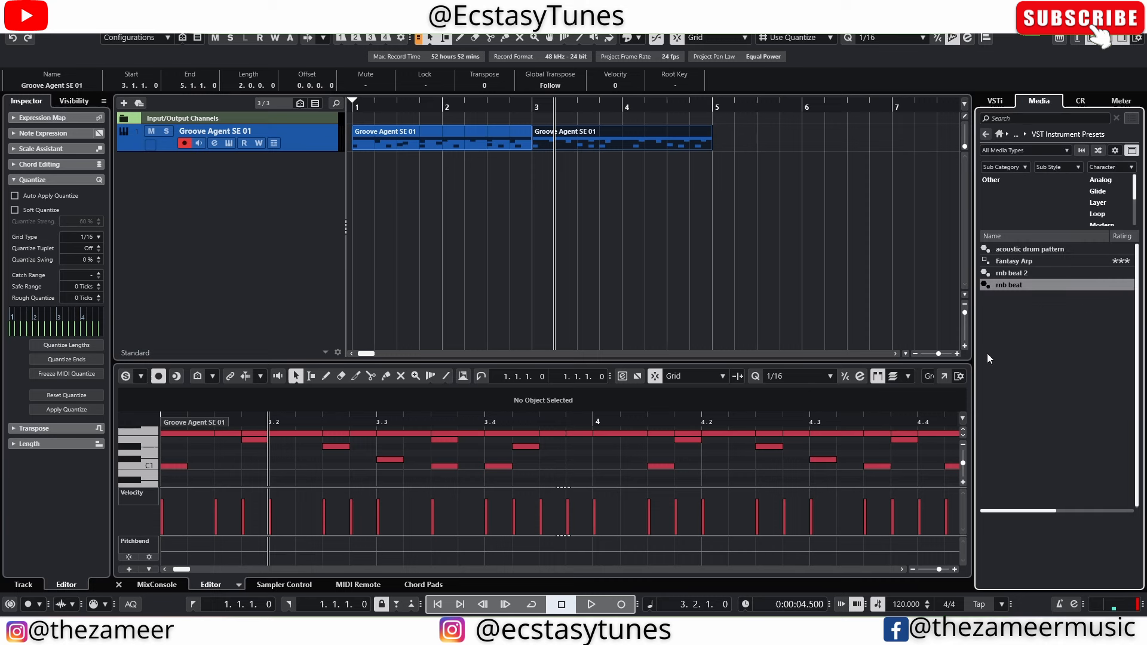
click(1011, 273)
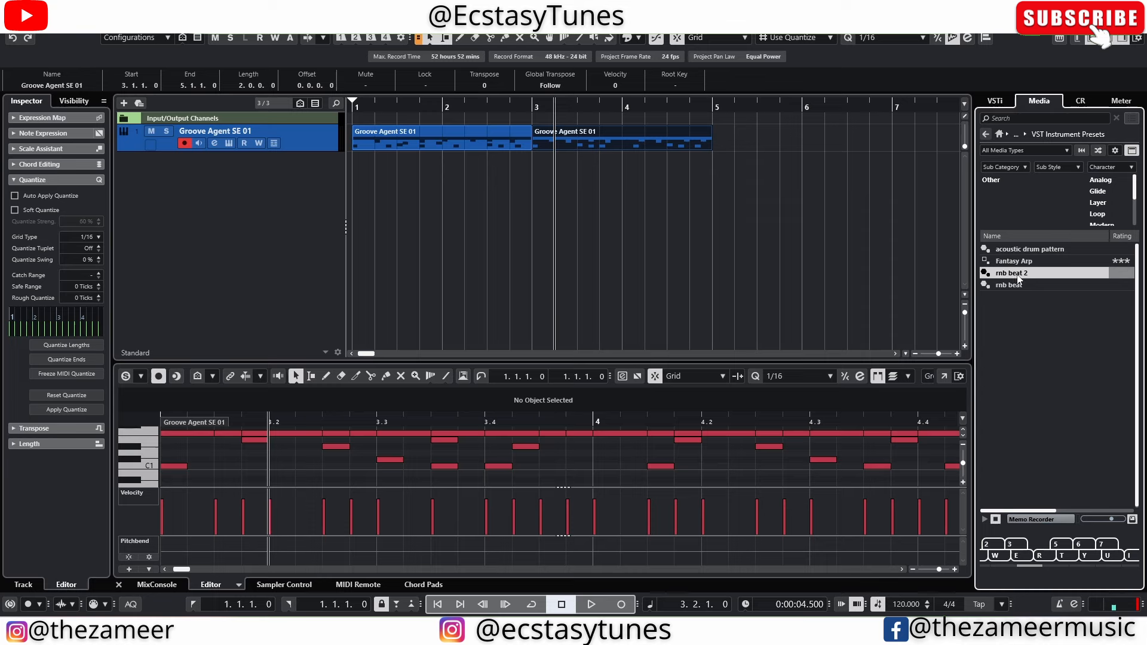
drag(1016, 274, 152, 213)
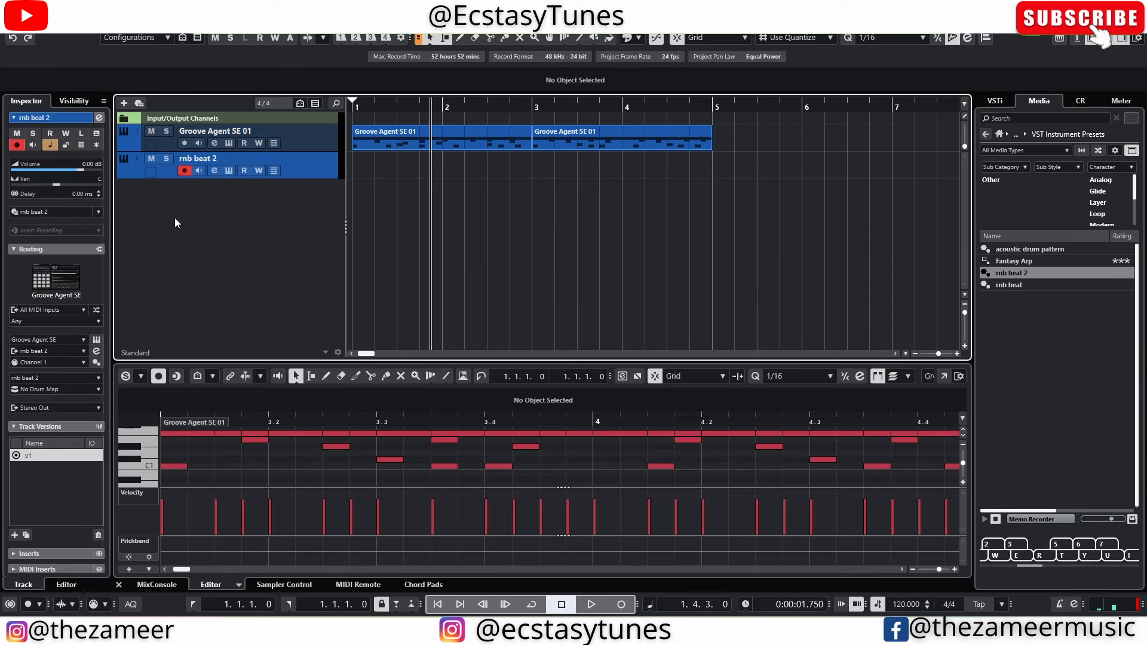
Step: Open the rnb beat 2 track's instrument and check its sample pads and its Intro and Hook pattern pads
click(229, 171)
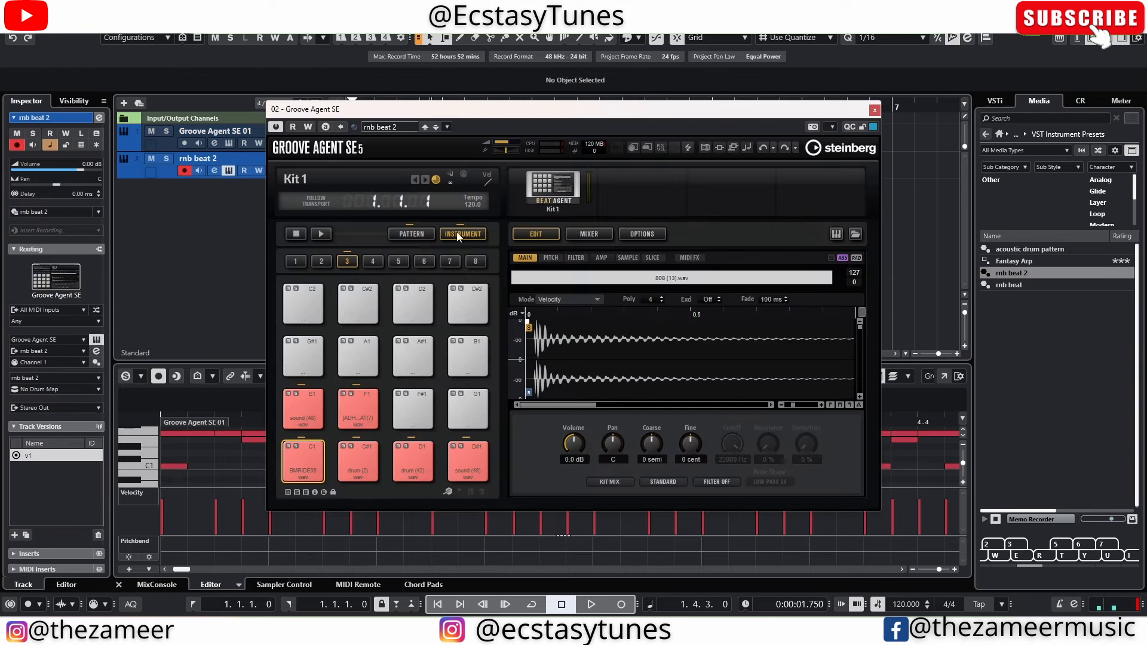
drag(359, 108, 596, 123)
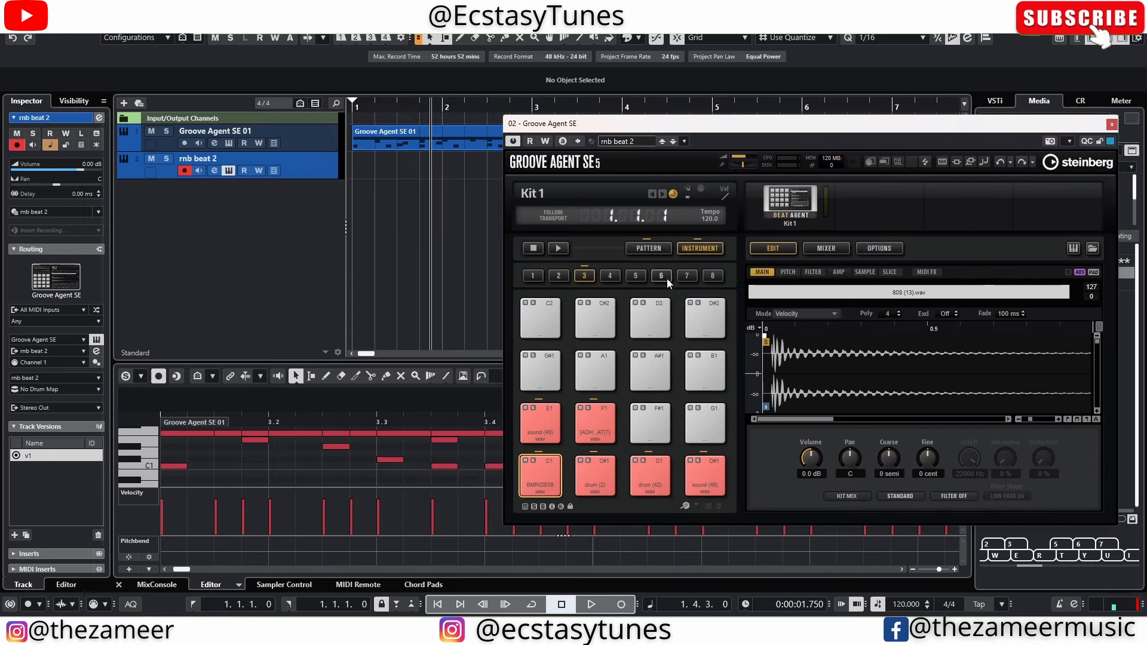
click(651, 248)
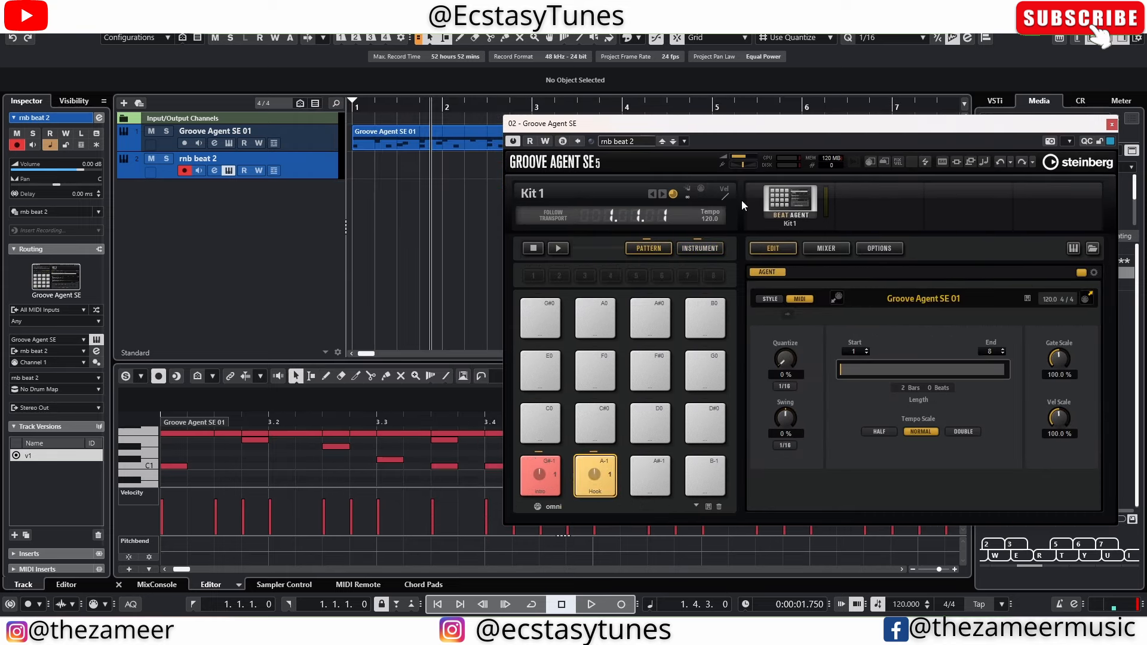
click(699, 248)
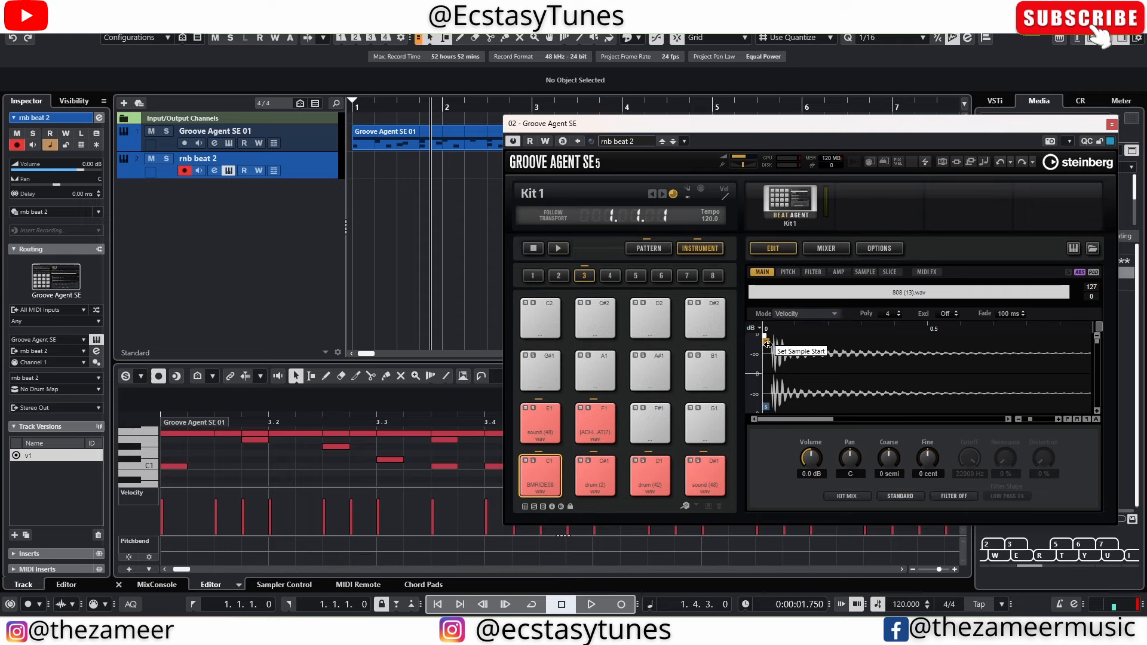
drag(589, 131, 318, 117)
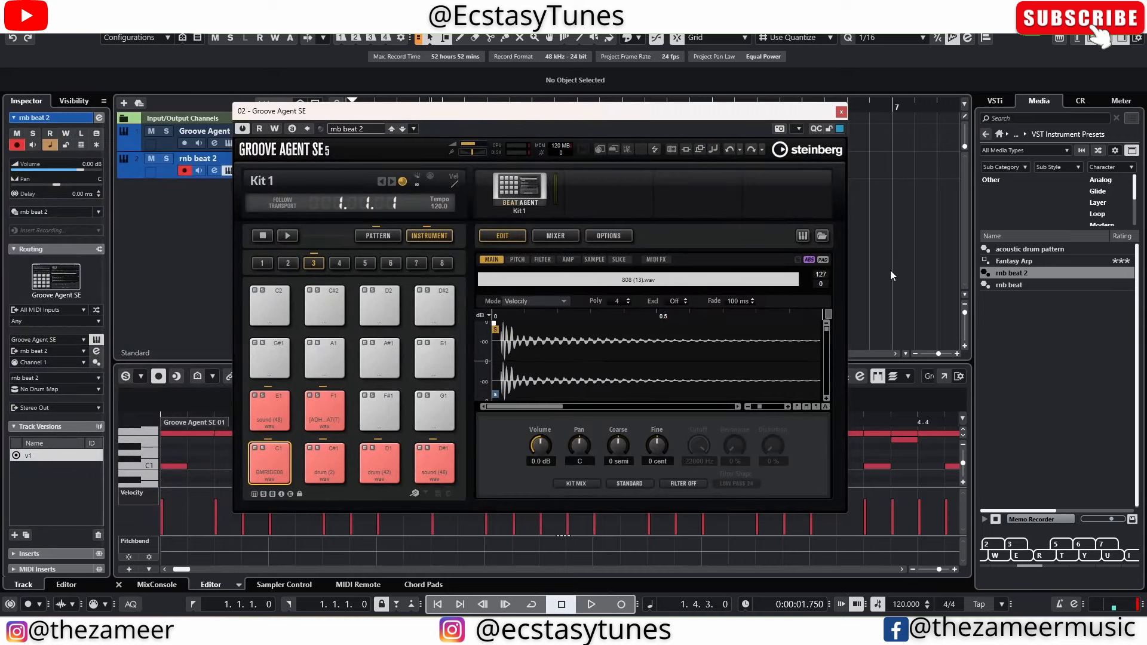
click(377, 236)
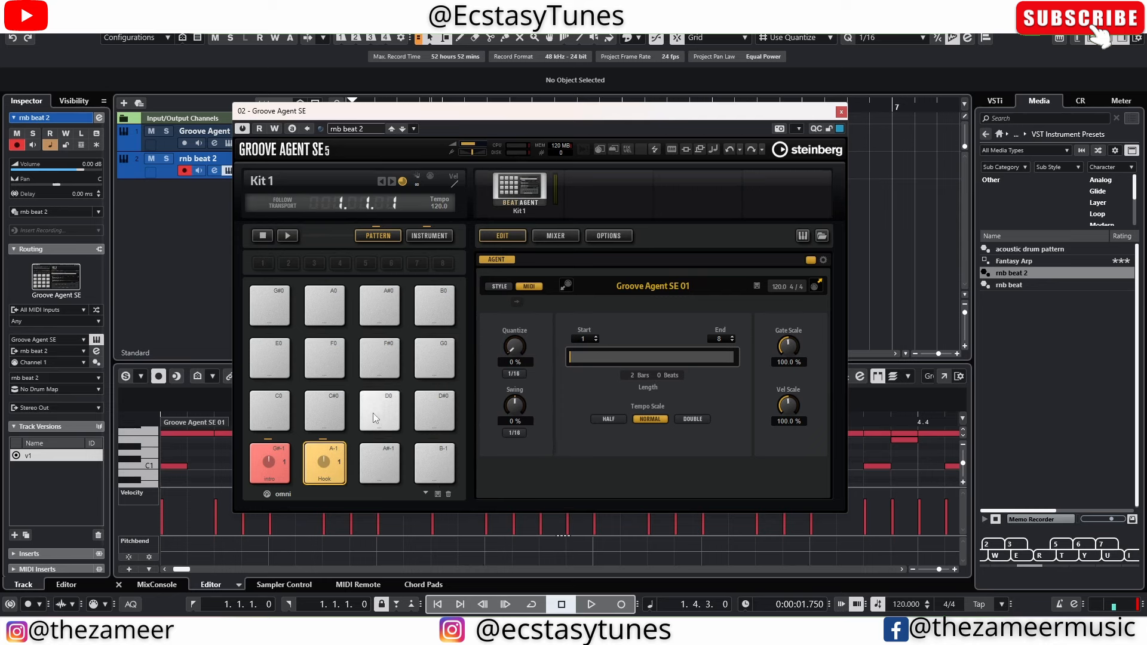
Step: Try to save the kit under the existing preset name "rnb beat 2", choosing to make the name unique
click(414, 130)
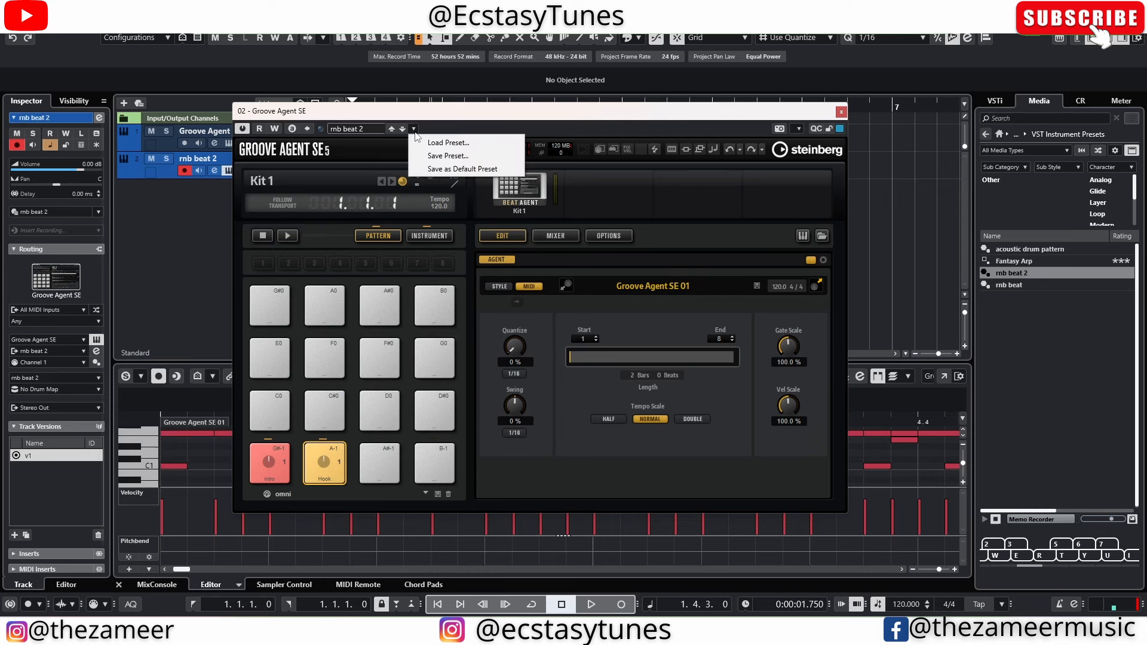
click(443, 156)
click(501, 267)
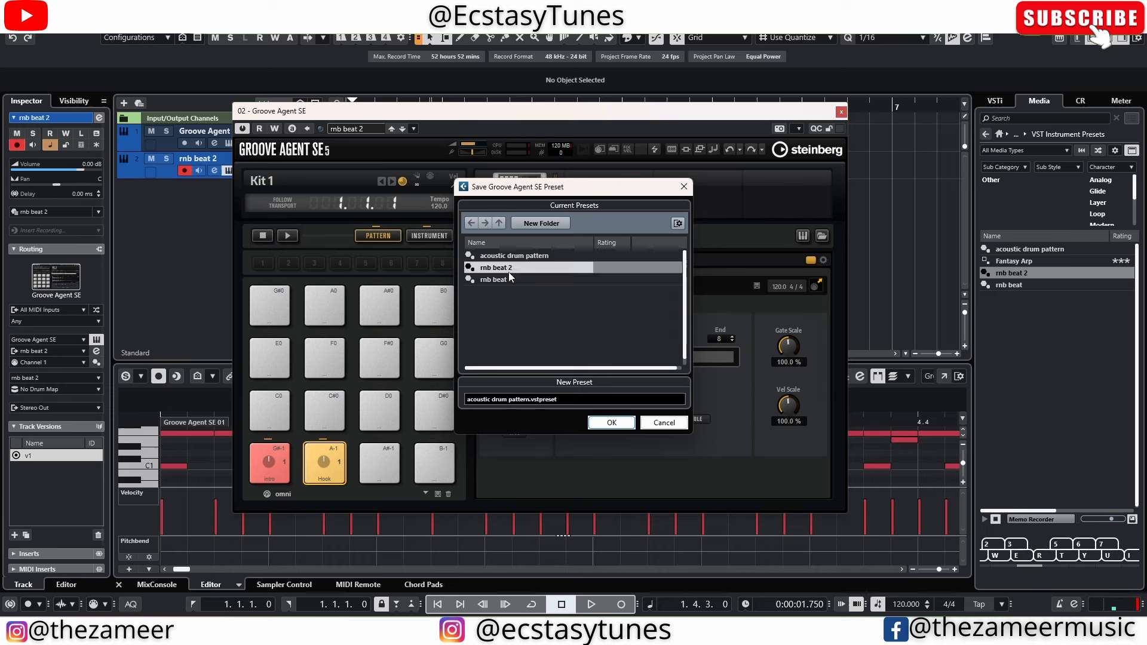
click(611, 422)
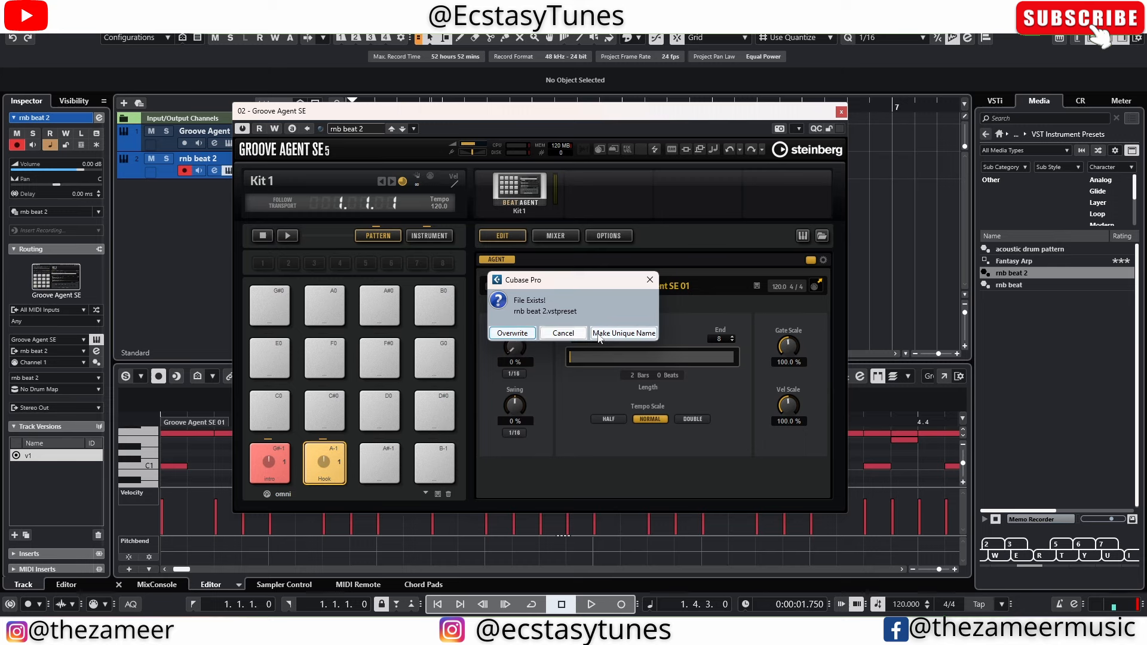
click(644, 337)
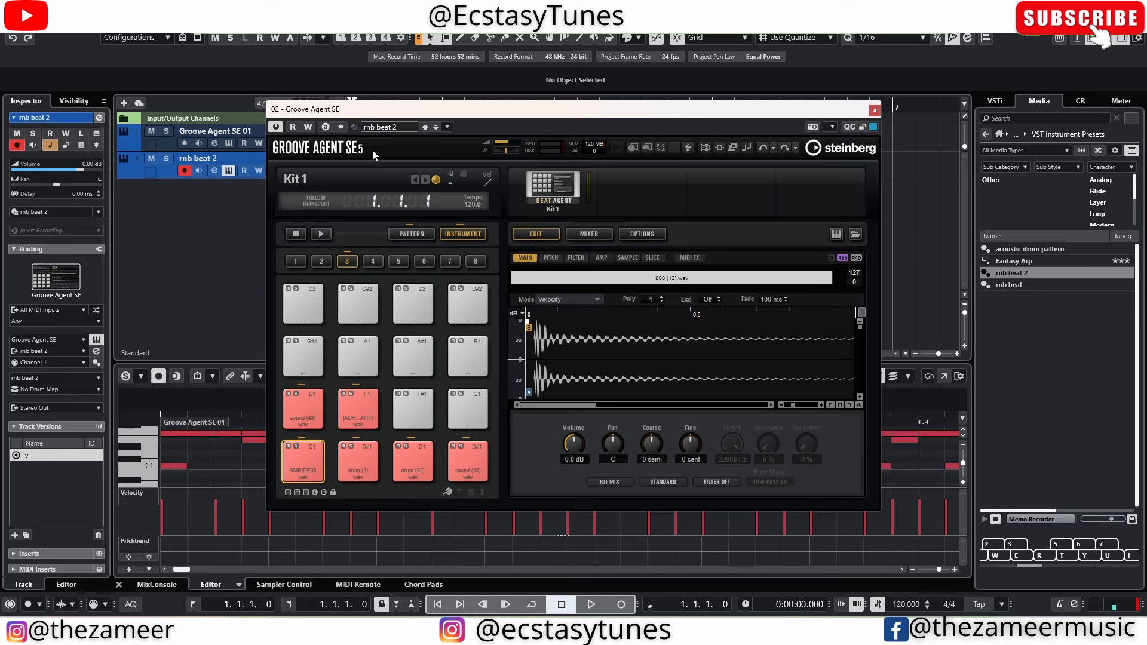
Step: Save the current kit settings as the default Groove Agent SE preset and close the instrument window
click(385, 127)
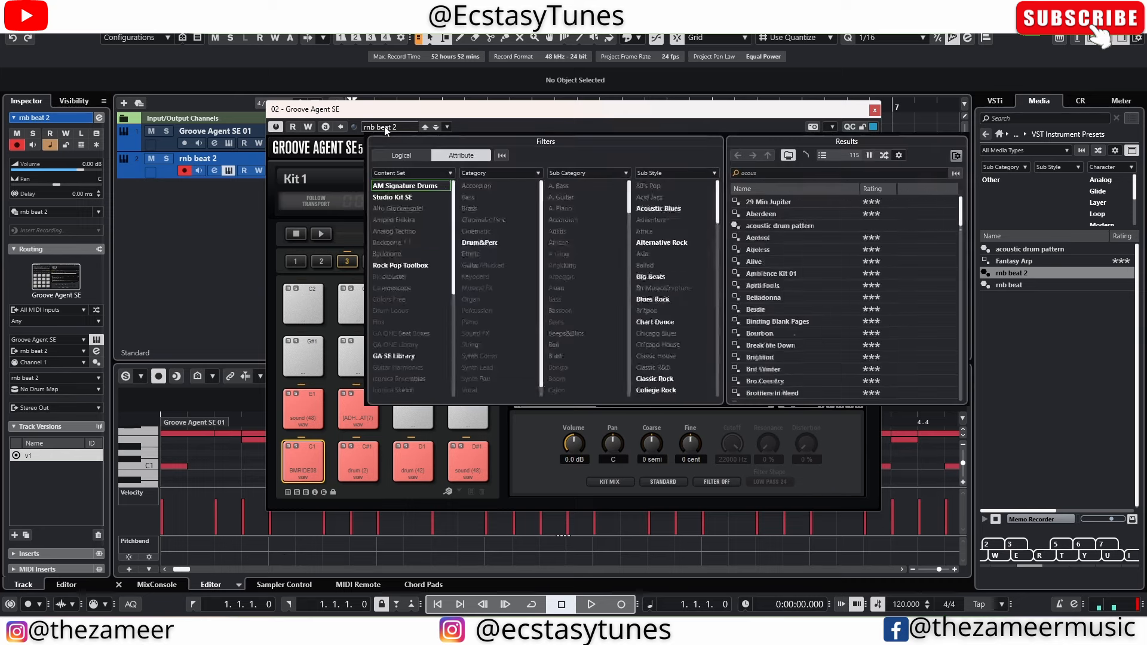
click(443, 127)
right_click(400, 126)
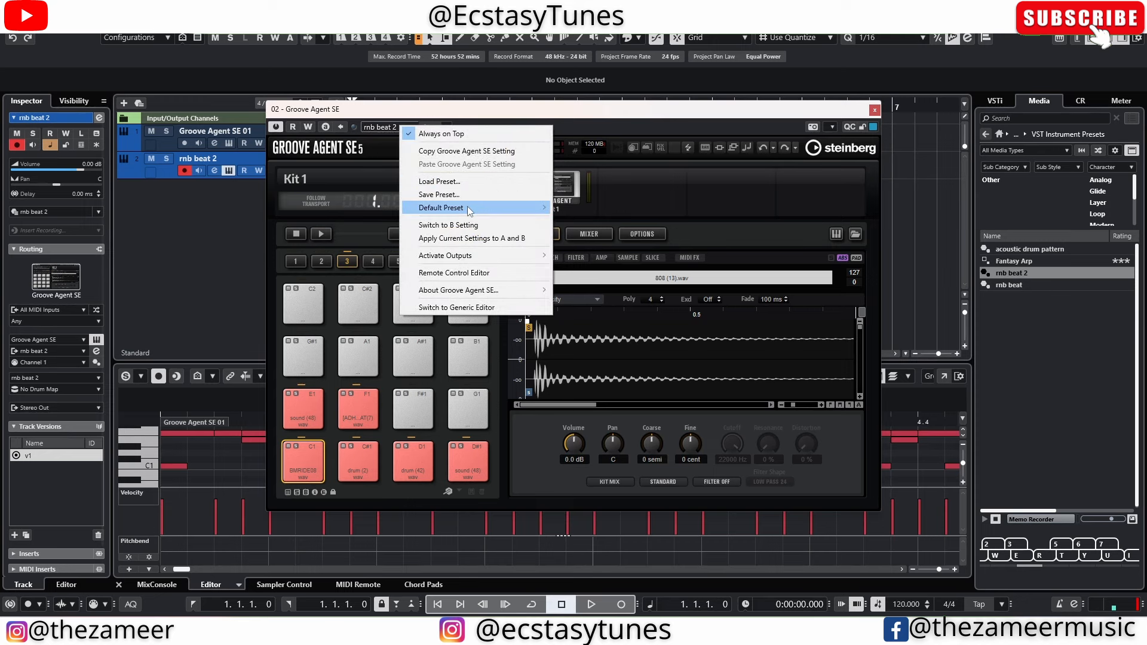
mouse_move(470, 209)
click(605, 224)
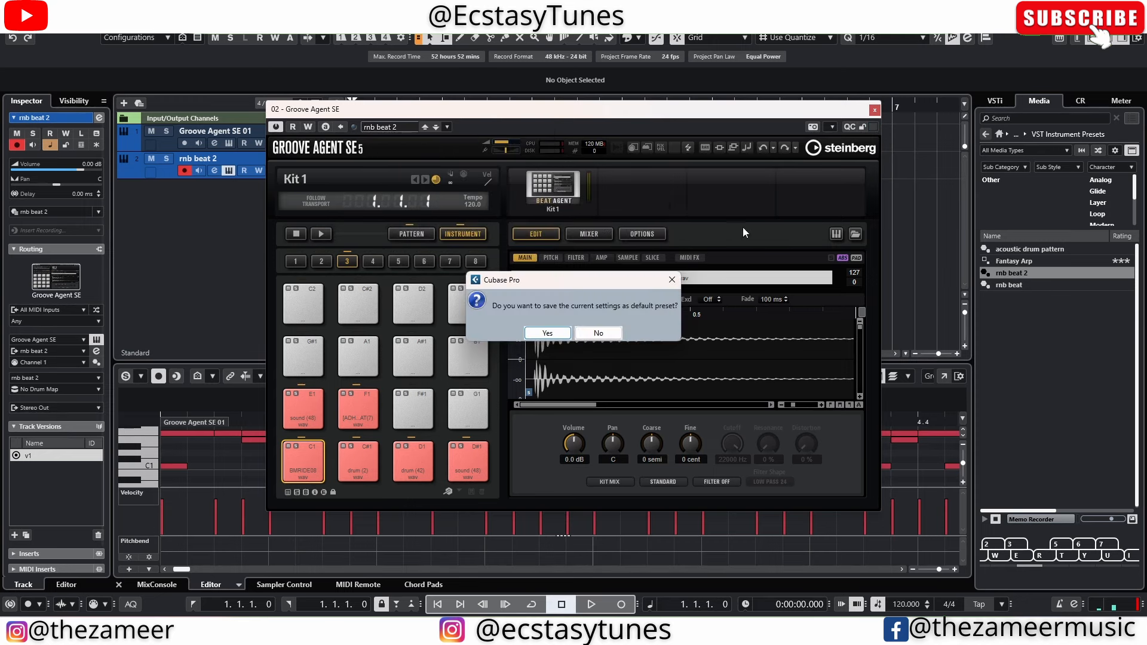
click(563, 333)
click(875, 111)
Step: Add a new Groove Agent SE track to the project from the VST Instruments collection in the media browser
click(1004, 137)
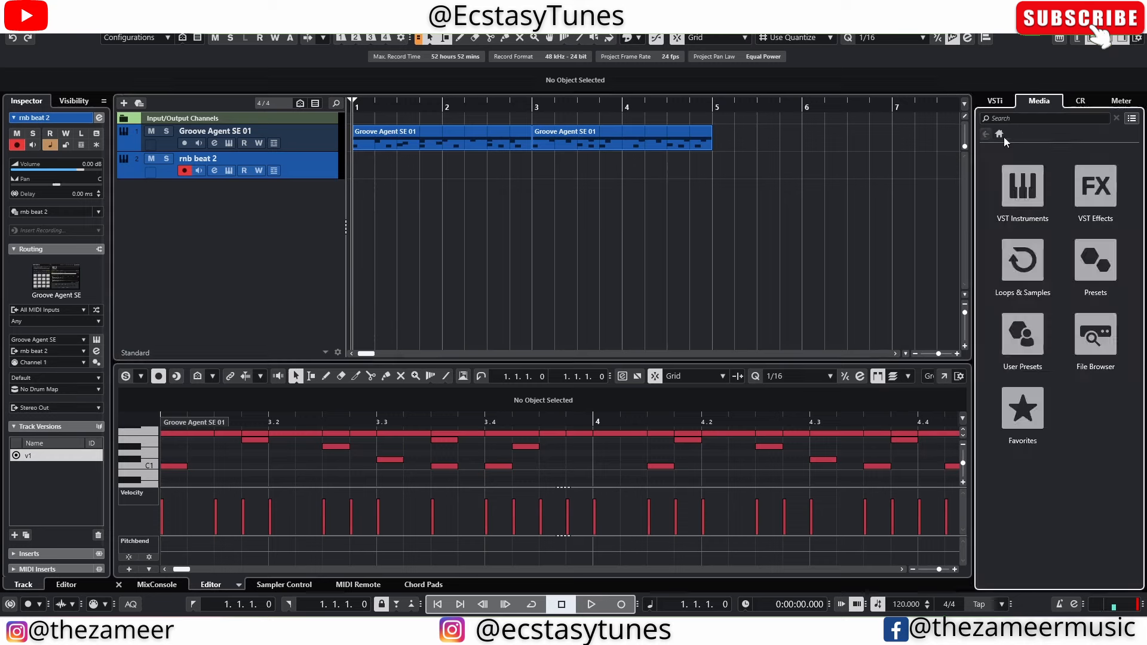
click(1043, 220)
drag(1064, 375, 347, 272)
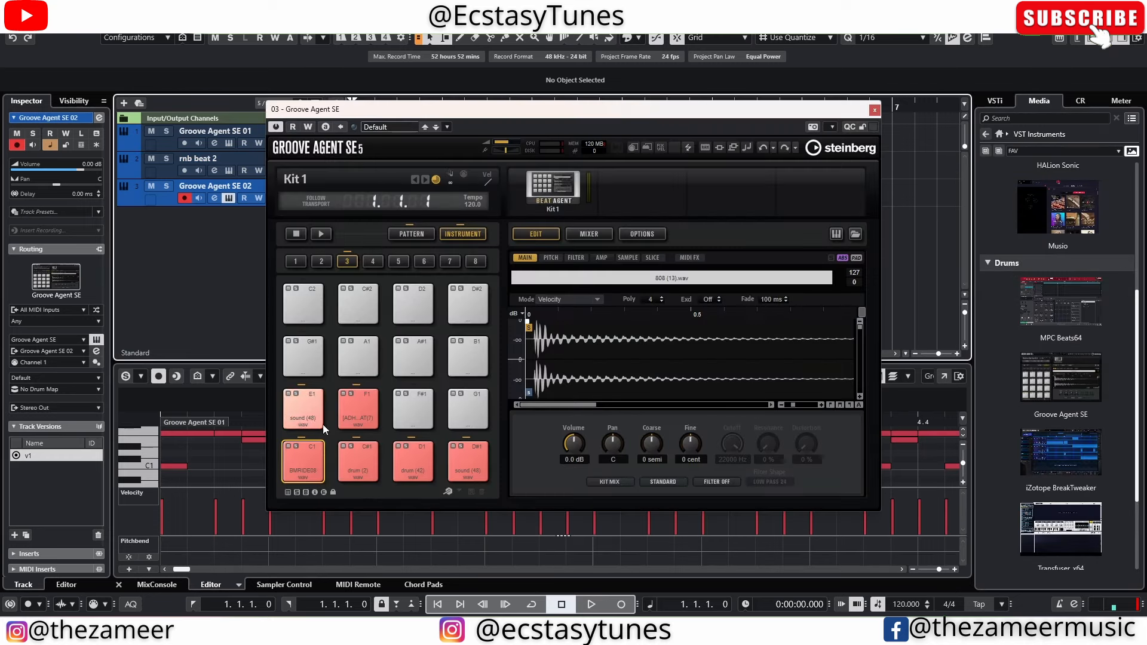
Step: Examine the new instrument's pattern pads and look through instrument pad banks 2, 7 and 8
click(390, 234)
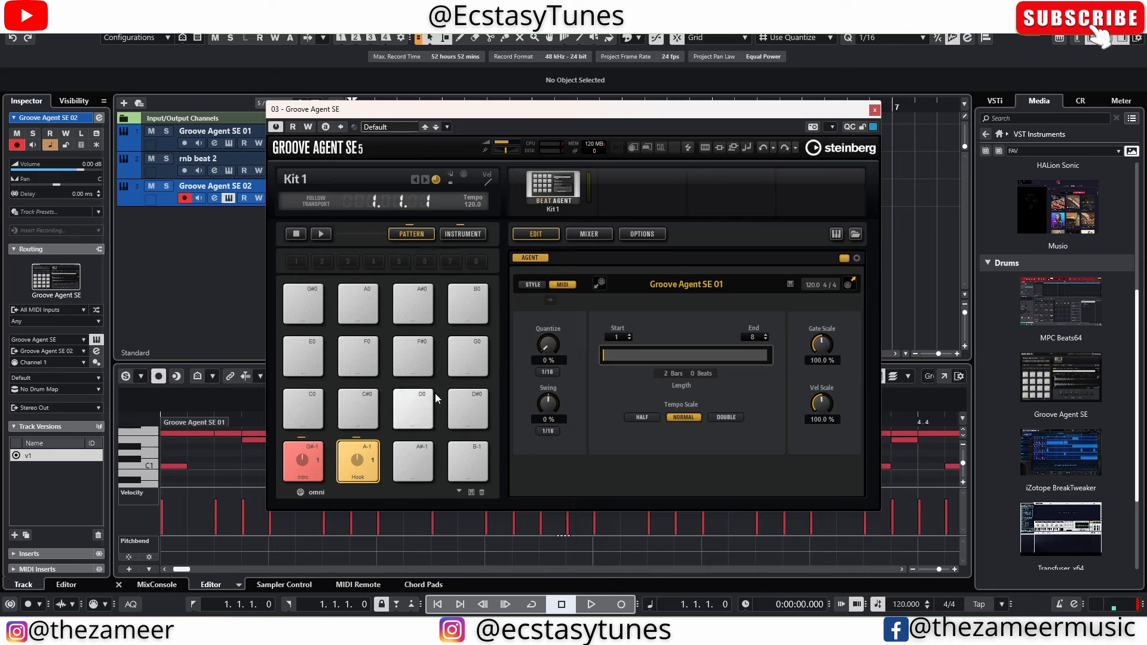
click(445, 235)
click(320, 261)
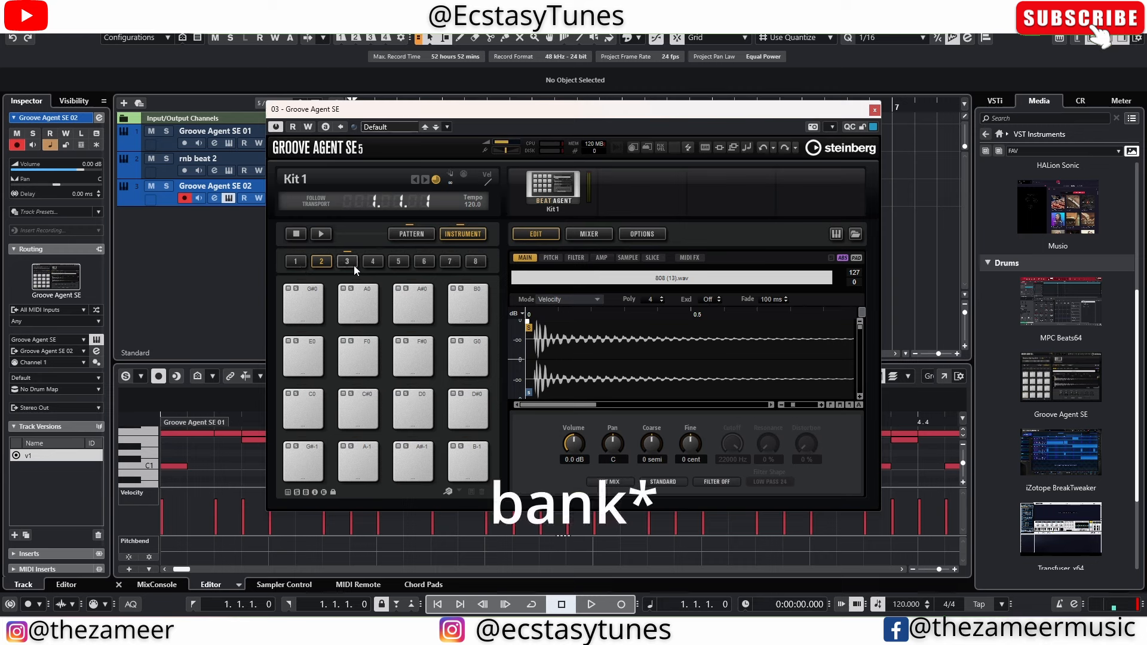
click(449, 261)
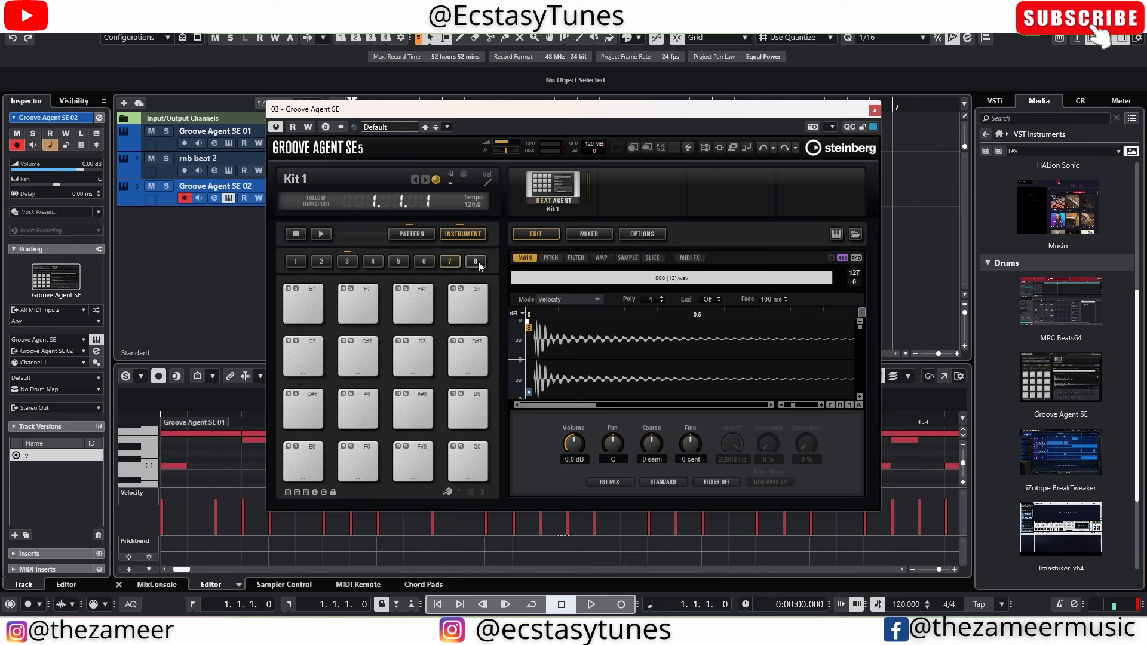
click(476, 261)
click(320, 261)
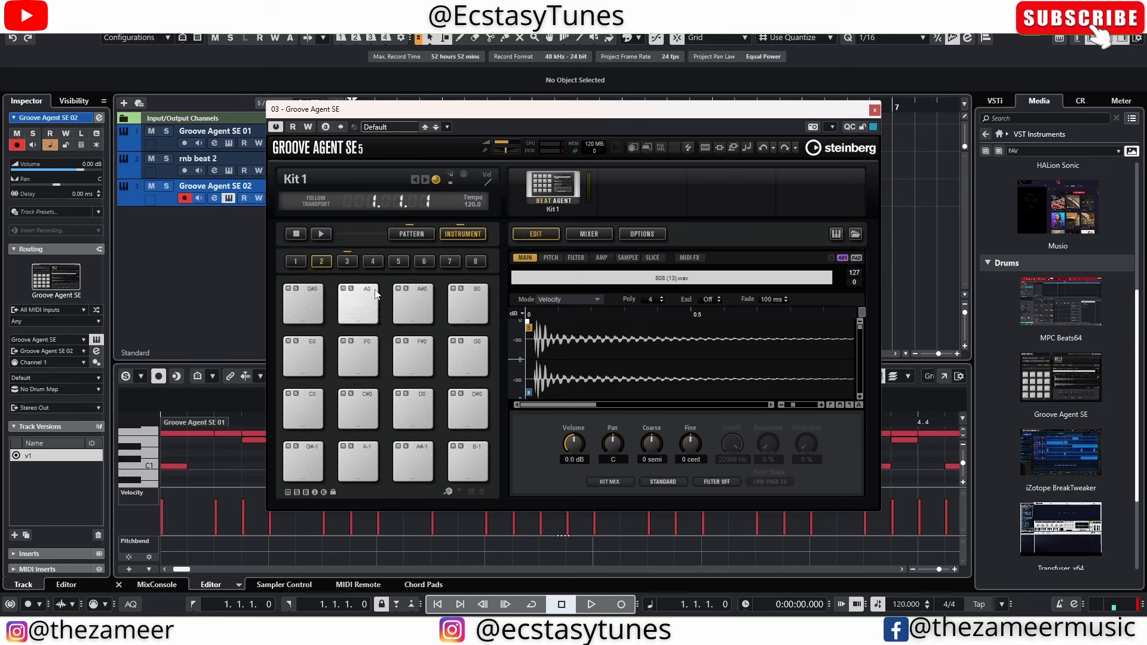
Step: Switch to pad bank 4 and browse drive E's Battery samples to the Afro Dancehall drum kit's [ADH] PERCS folder
click(373, 261)
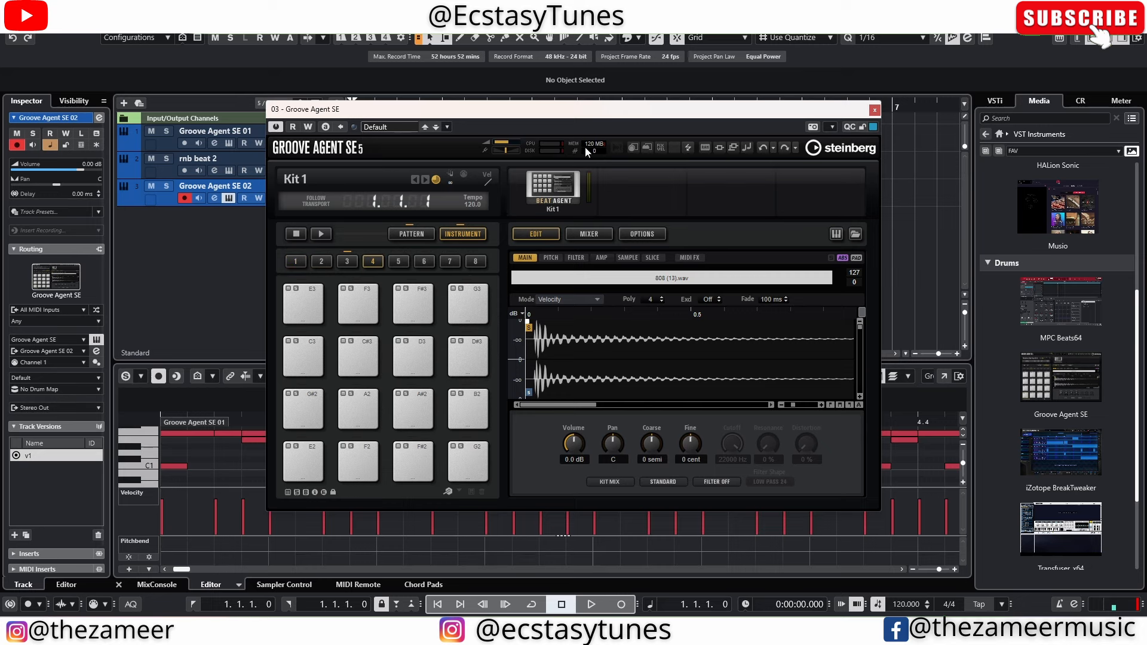
click(856, 234)
click(1040, 148)
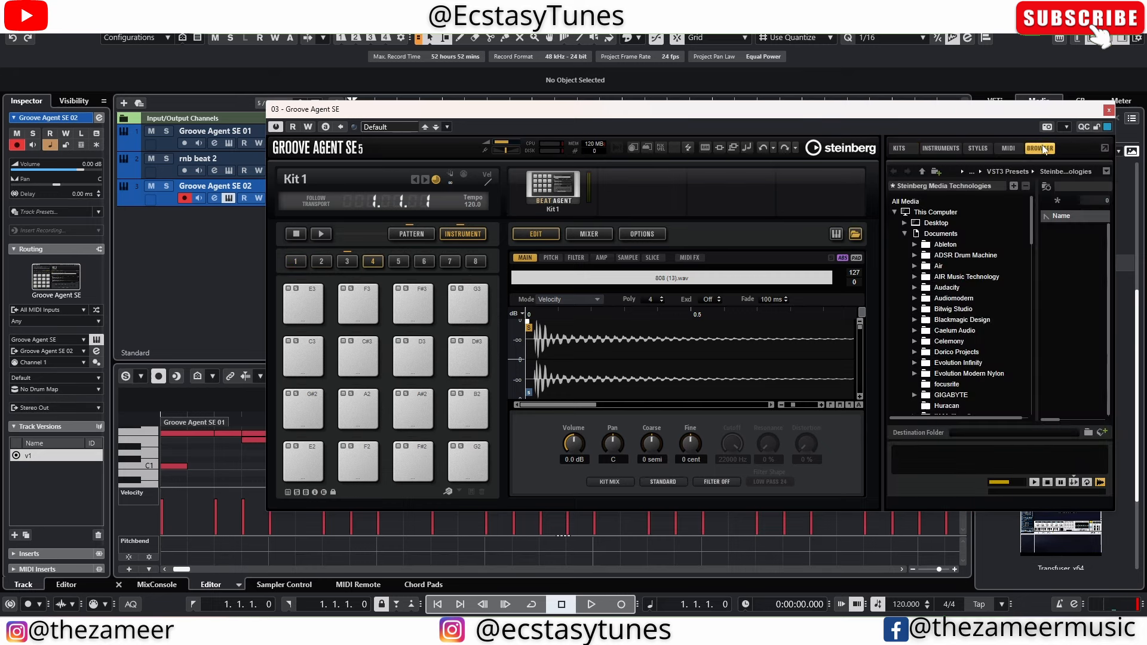
click(951, 186)
click(950, 207)
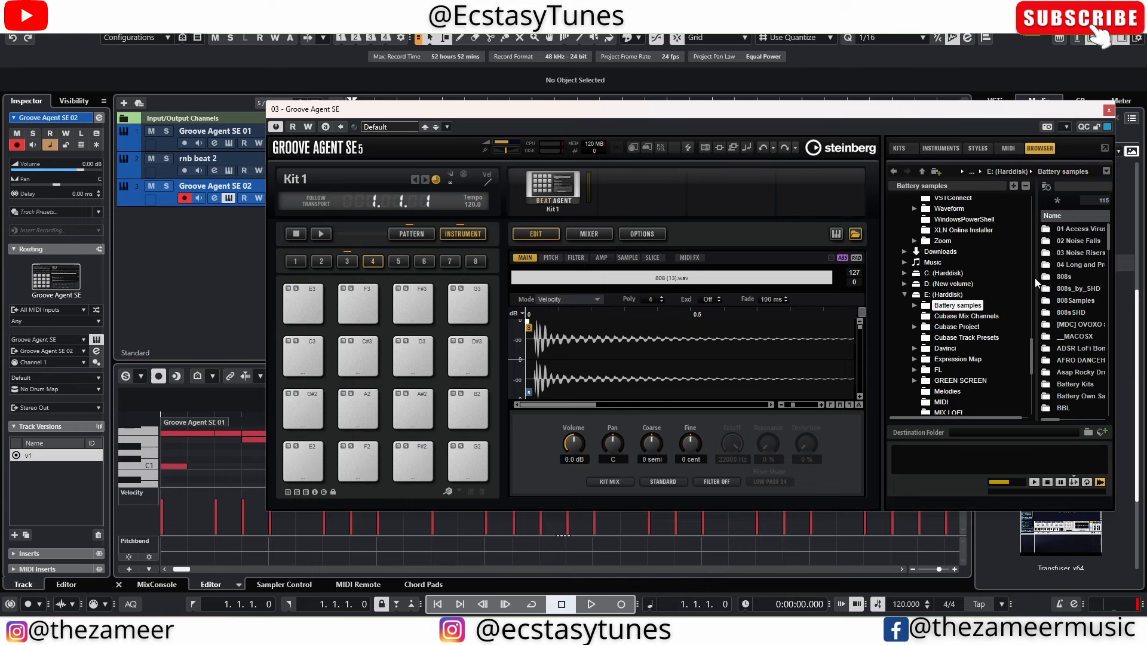
click(951, 186)
click(956, 200)
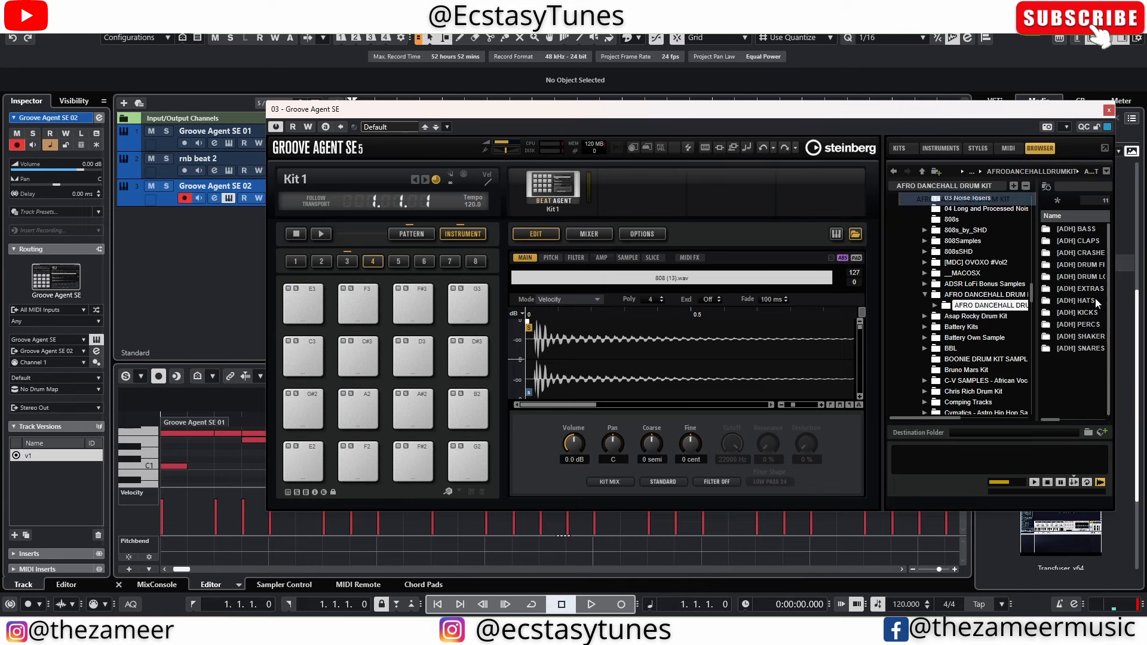
double_click(1080, 325)
Step: Load [ADH] PERC (13), (17) and (19) onto the F2, F#2 and E2 pads of bank 4
click(1082, 278)
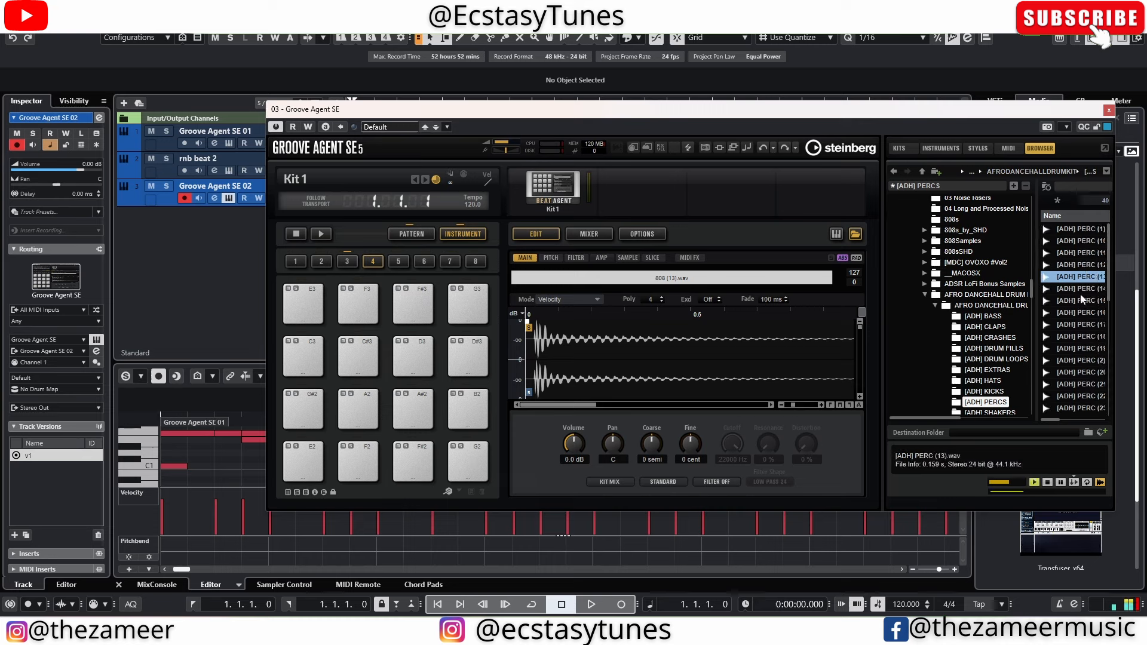
drag(1079, 278, 358, 460)
drag(1080, 324, 412, 460)
drag(1093, 349, 323, 445)
Step: In bank 5, load [ADH] PERC (20), (15), (11) and (18) onto the A3, A#3, G#3 and B3 pads
click(398, 261)
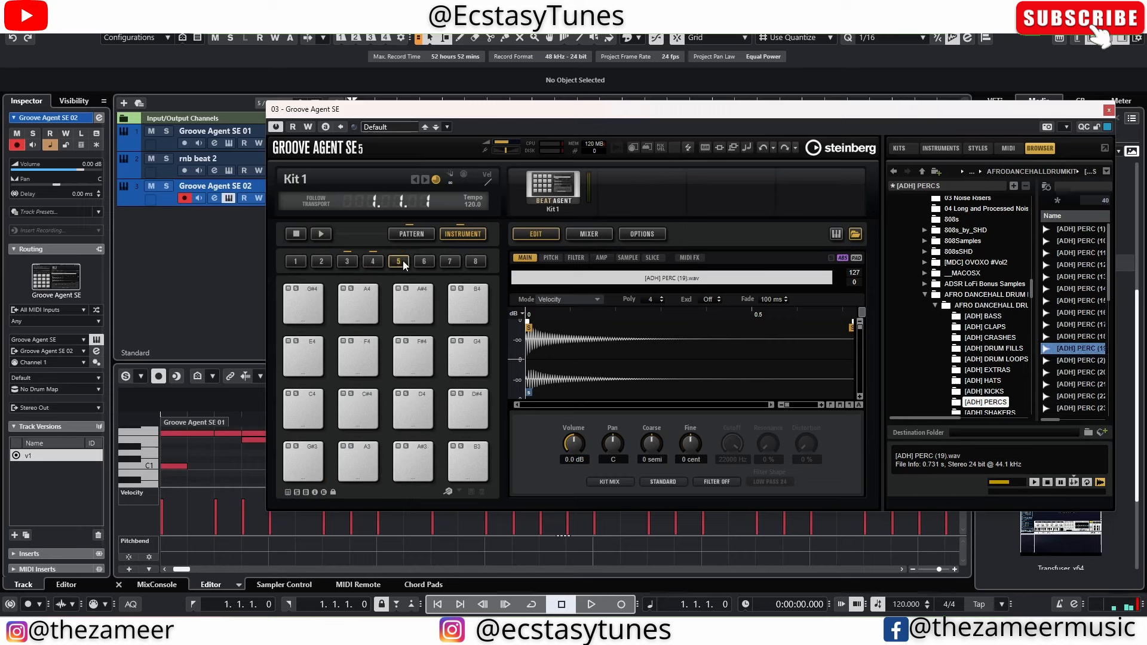
drag(1072, 372, 358, 468)
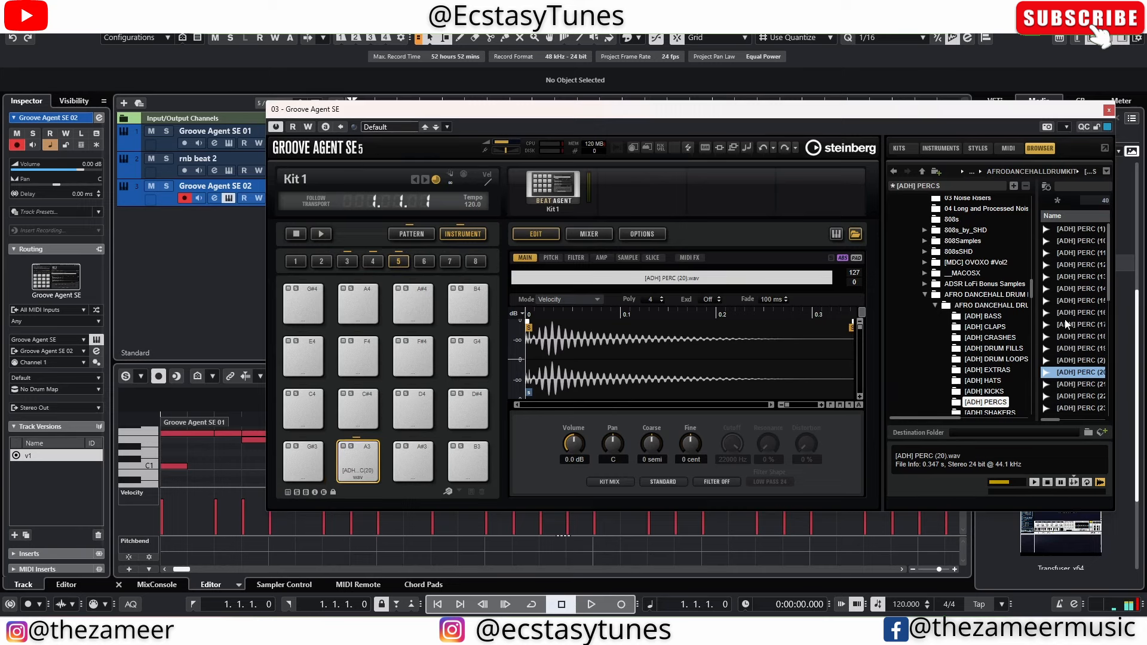
drag(1072, 301, 413, 460)
drag(1072, 253, 303, 463)
drag(1073, 336, 461, 470)
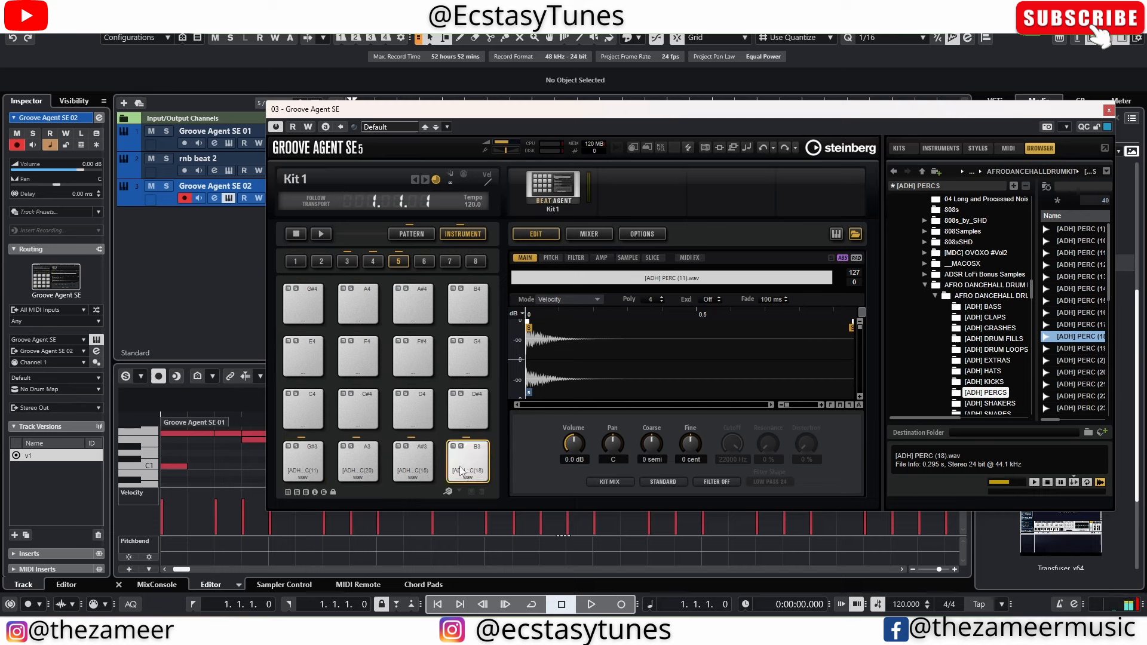
Step: In bank 1, load [ADH] PERC (17), (16) and (22) onto the F-2, F#-2 and G-2 pads
click(298, 262)
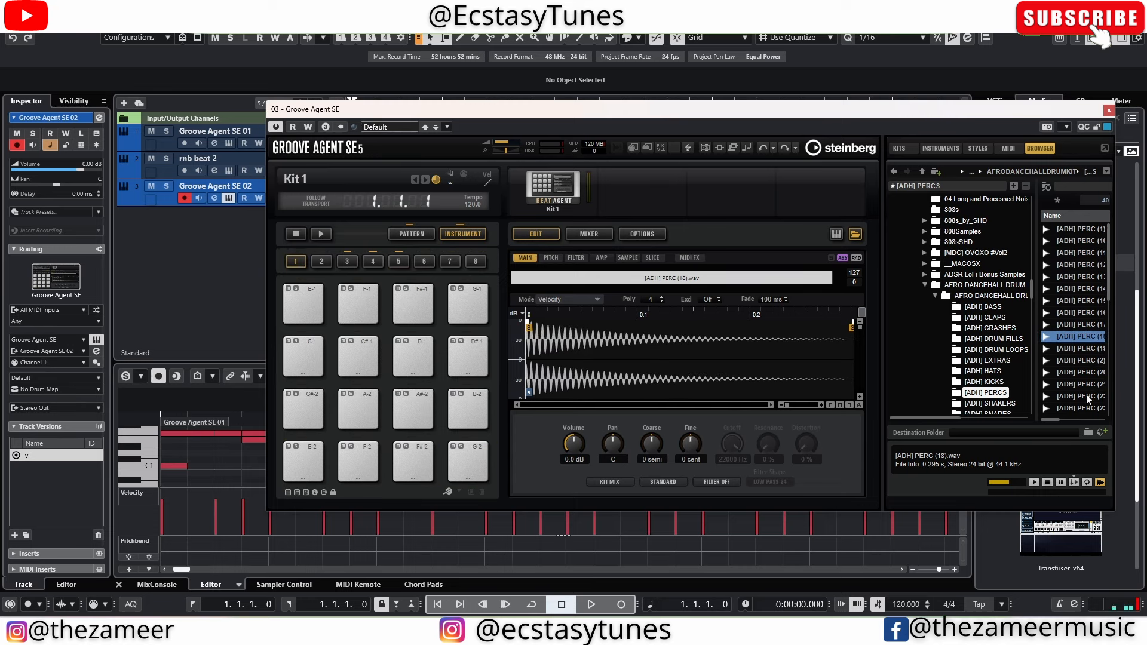
drag(1081, 384, 331, 466)
drag(1081, 325, 361, 463)
drag(1081, 313, 414, 461)
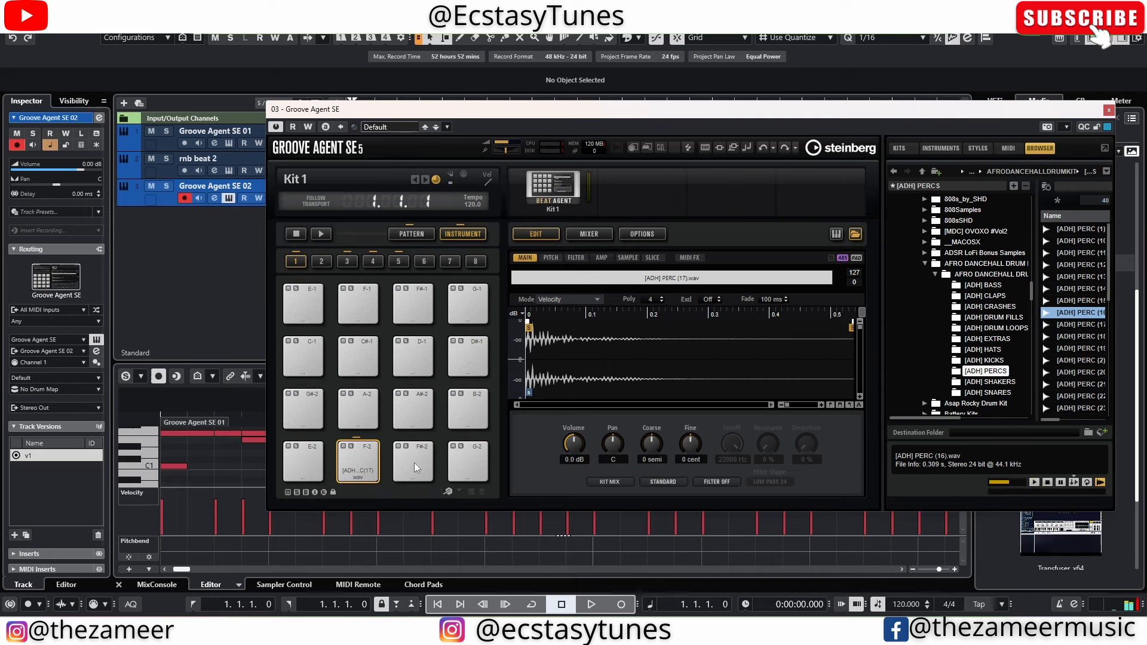
drag(1081, 396, 475, 468)
Step: Load the consecutive [ADH] PERC samples from (17) to (22) together onto bank 1's pads from G#-2 to D-1 and audition some of them
click(1081, 324)
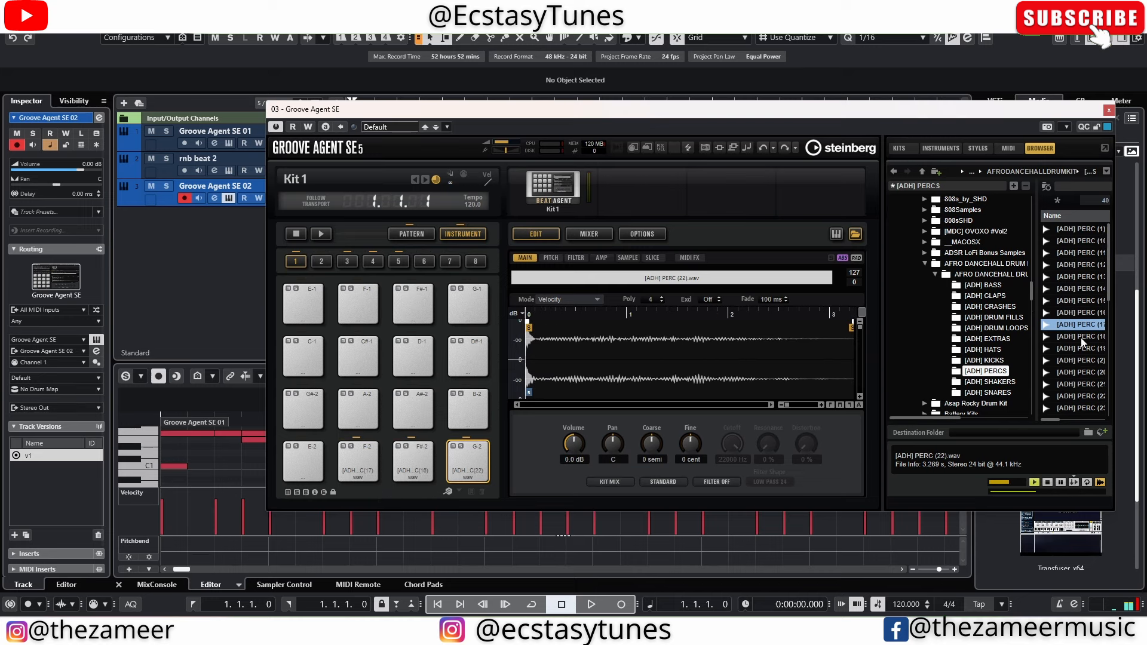
shift+click(1073, 384)
click(1084, 329)
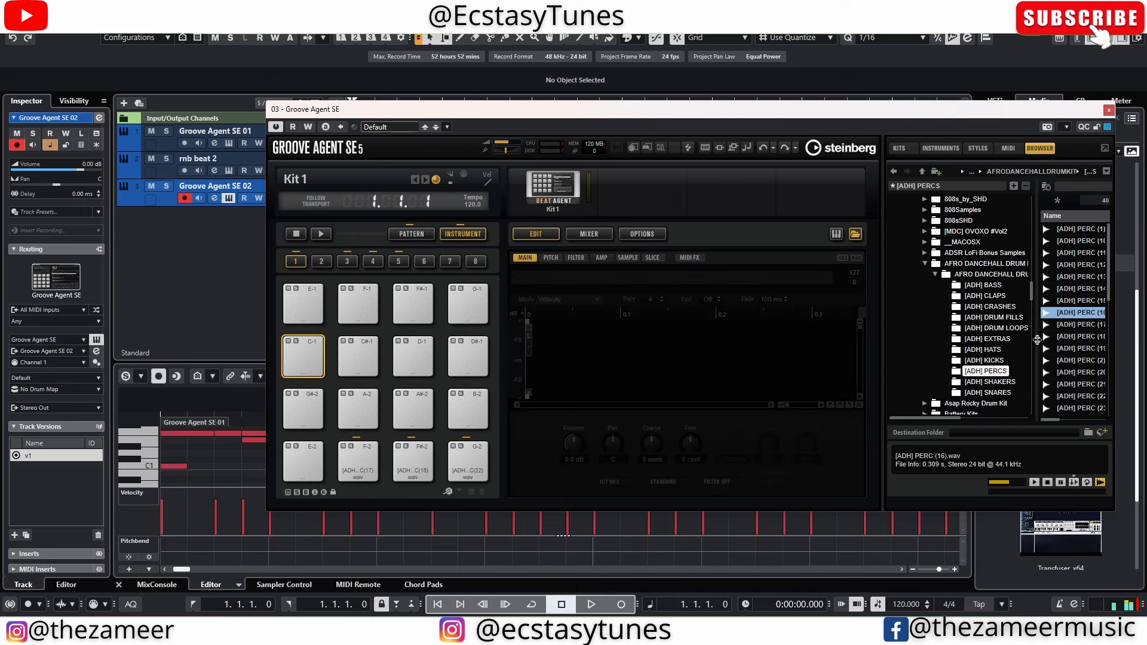
shift+click(1085, 397)
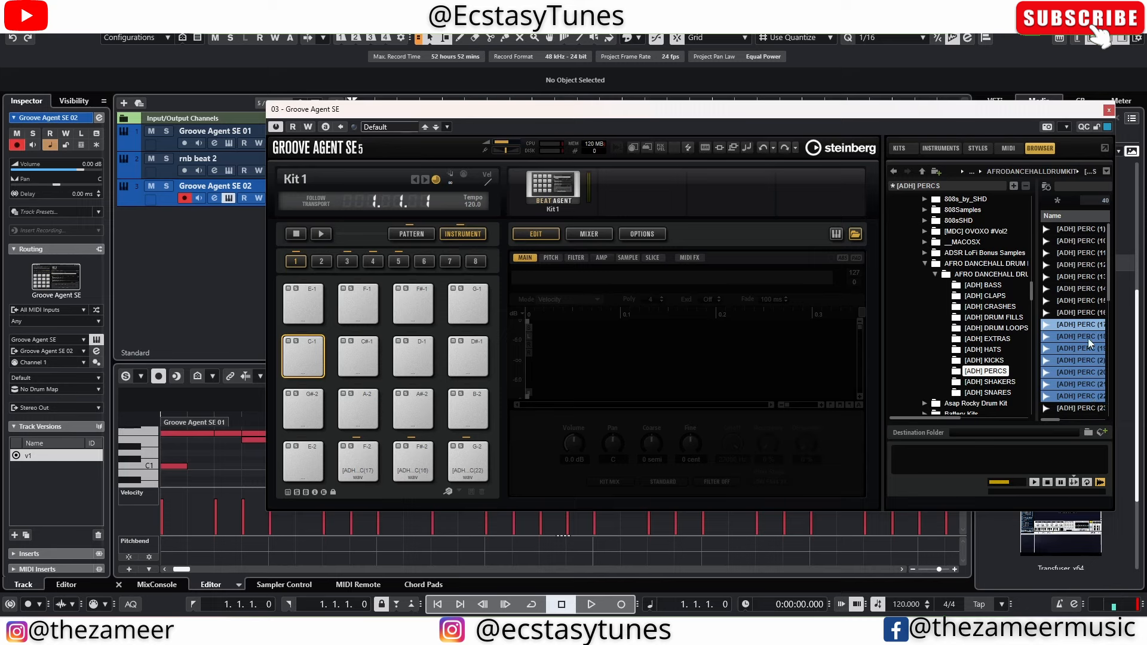
drag(1077, 325, 303, 423)
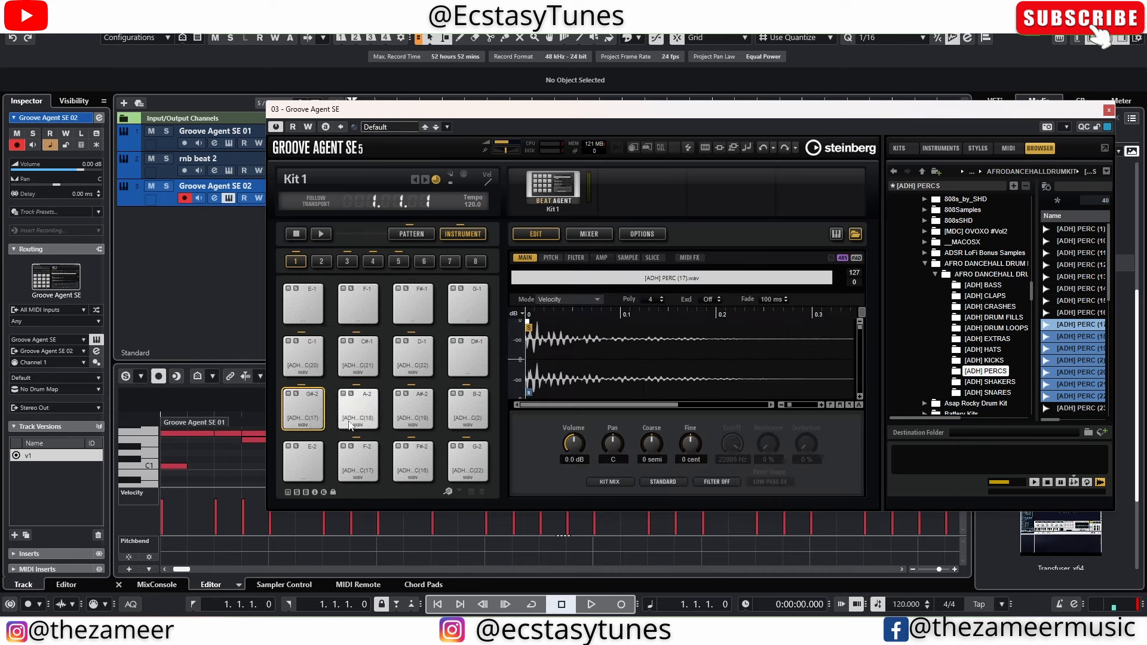
click(366, 410)
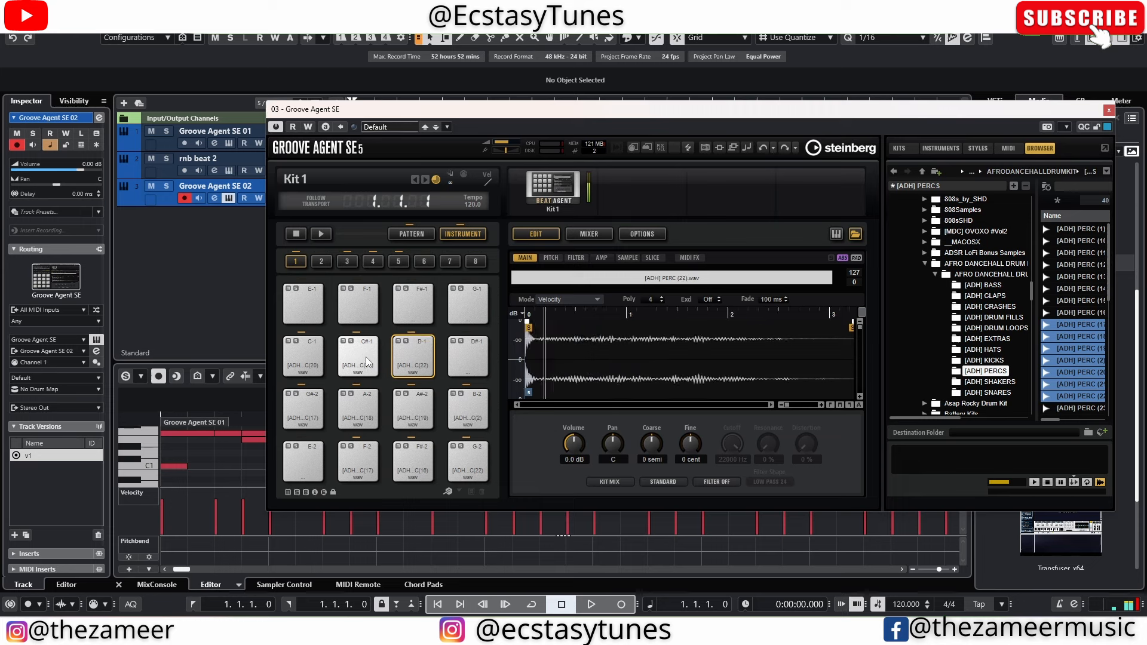
click(303, 356)
Step: Load the same selected percussion samples onto consecutive pads of bank 2 starting at G#-1 and of bank 7 starting at E6
click(321, 261)
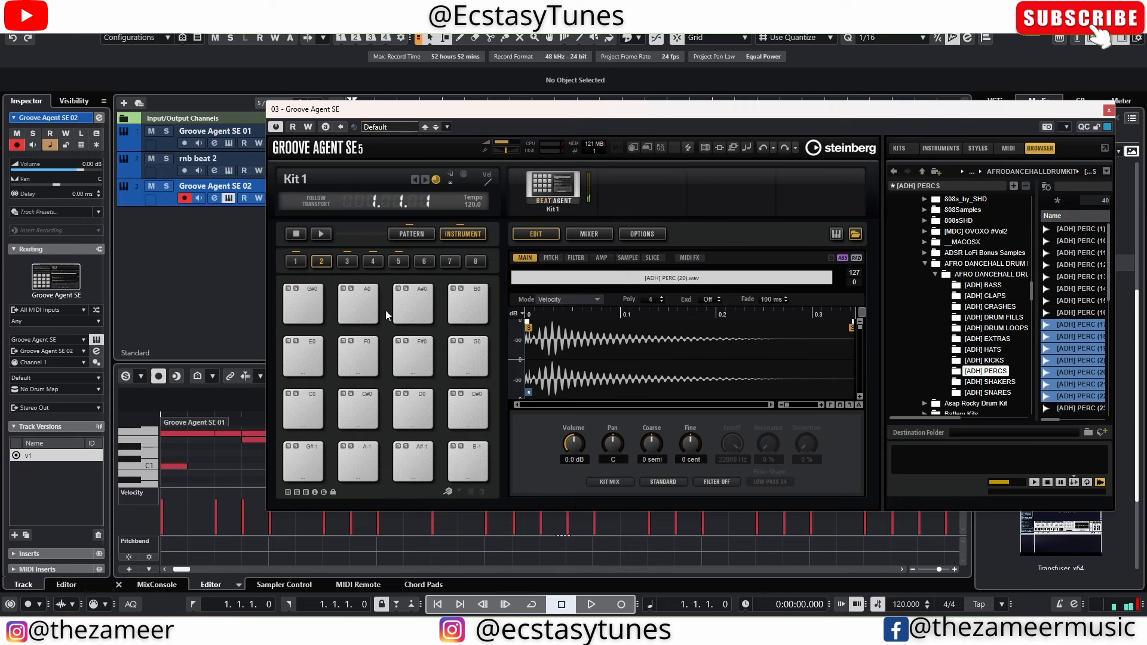
drag(1078, 325, 303, 463)
click(349, 264)
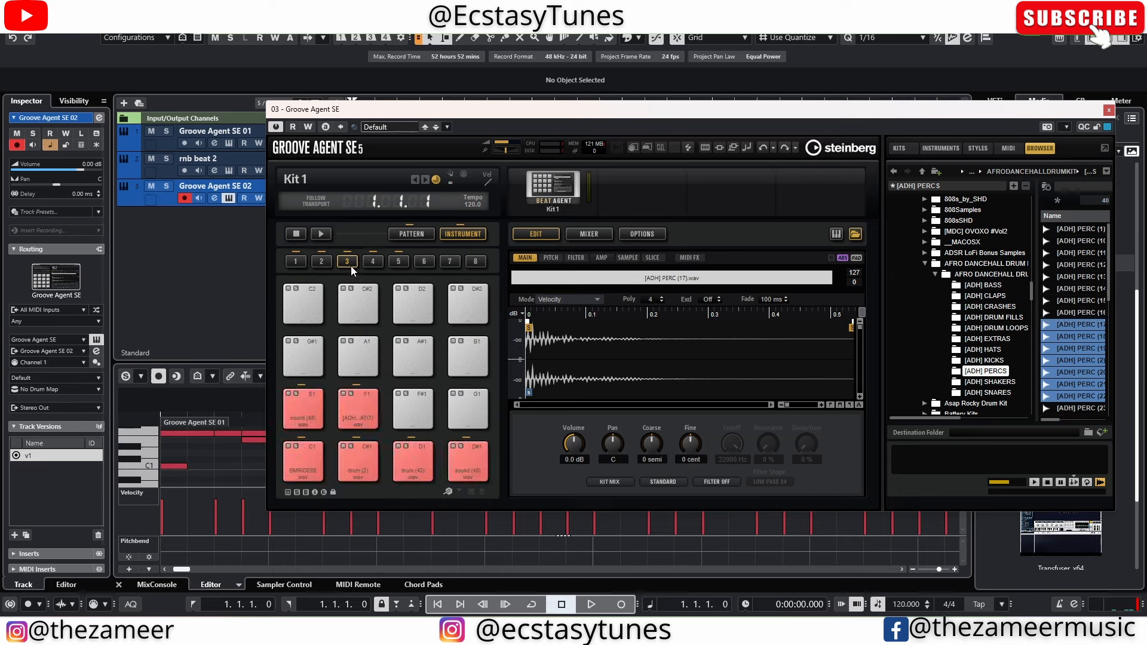
click(377, 265)
click(399, 263)
click(443, 261)
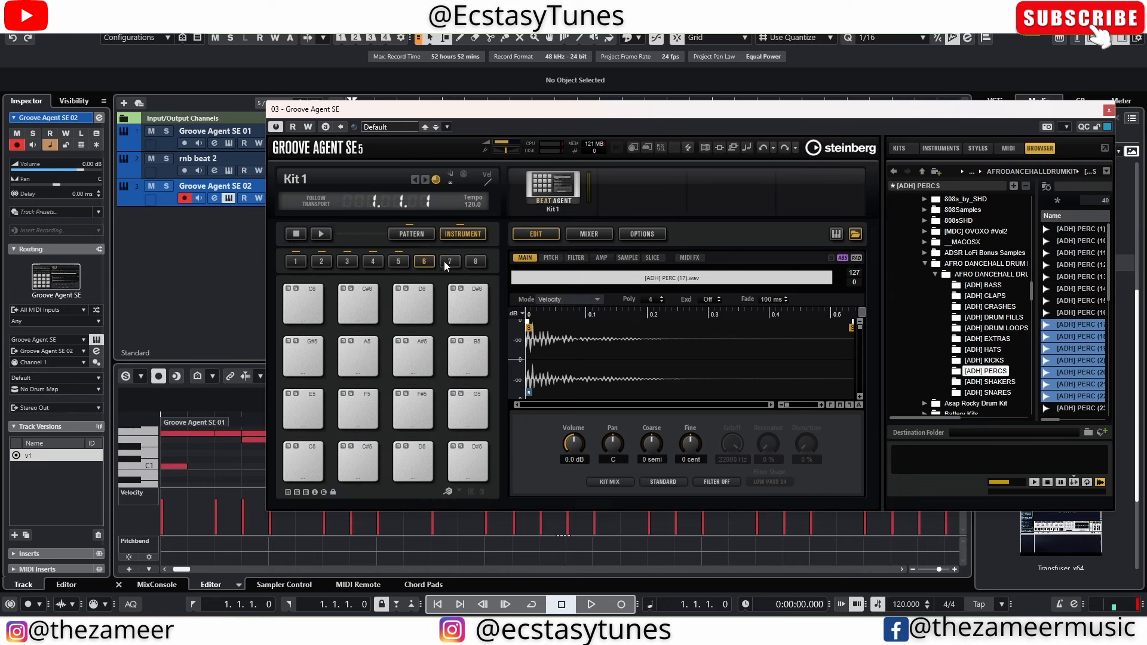
drag(1079, 324, 302, 463)
Step: In bank 8, load the selected percussion samples onto the pads from G#7 to D8 and audition the A7 and B7 pads
click(476, 262)
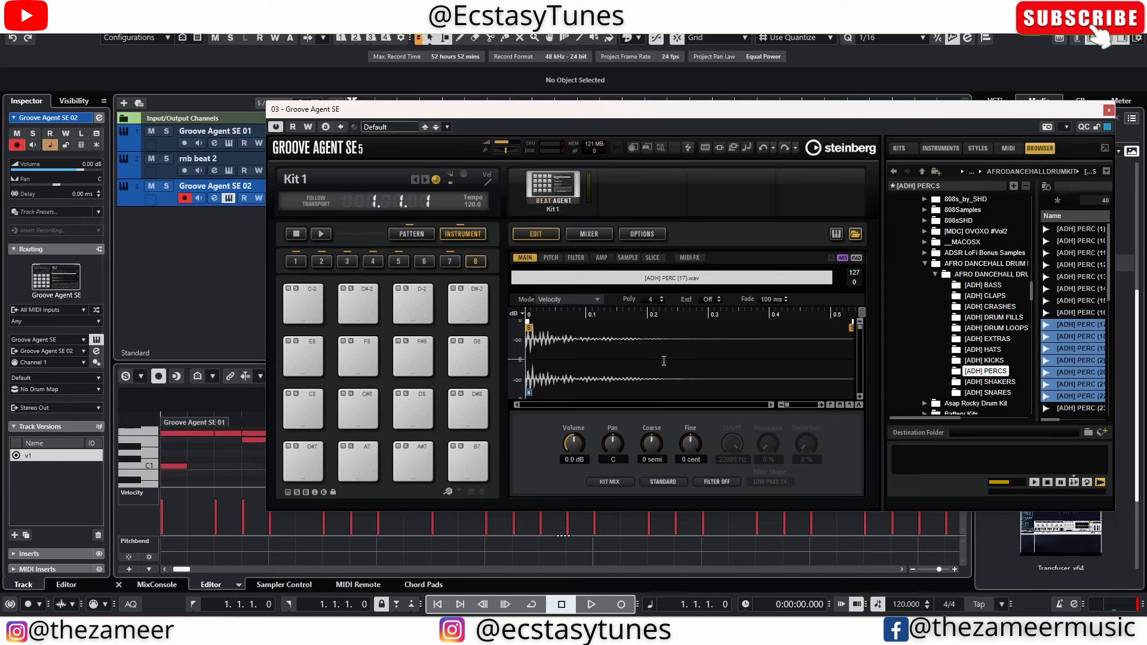
drag(1091, 322, 301, 476)
click(357, 470)
click(466, 466)
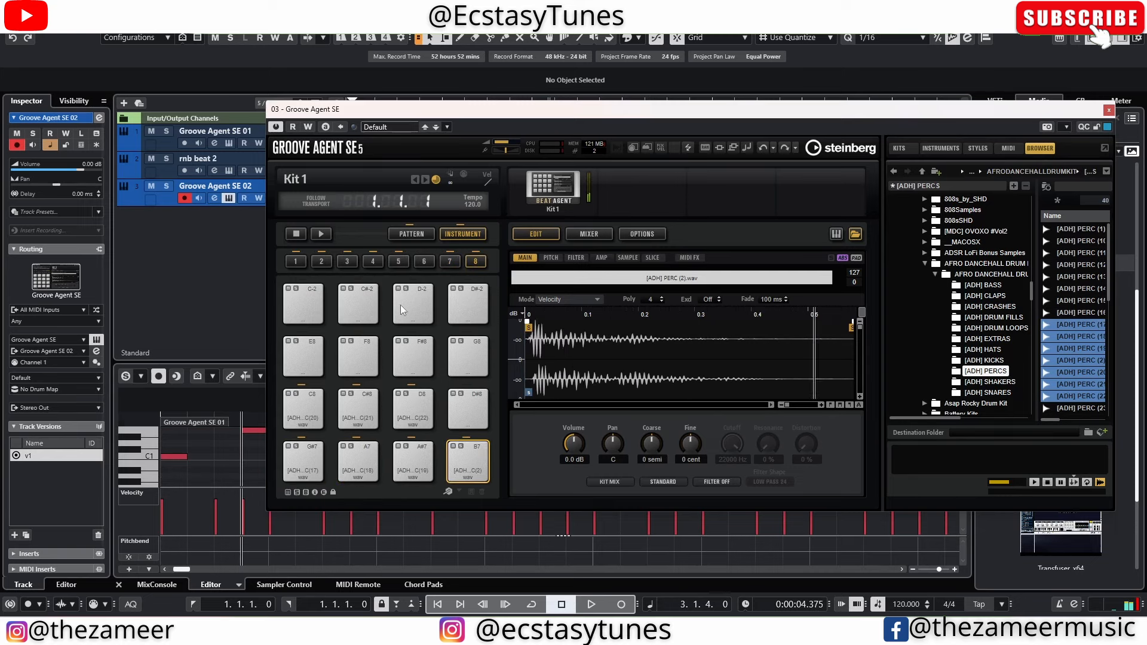
Step: In bank 6, load the selected percussion samples onto consecutive pads starting at C5
click(449, 261)
click(425, 262)
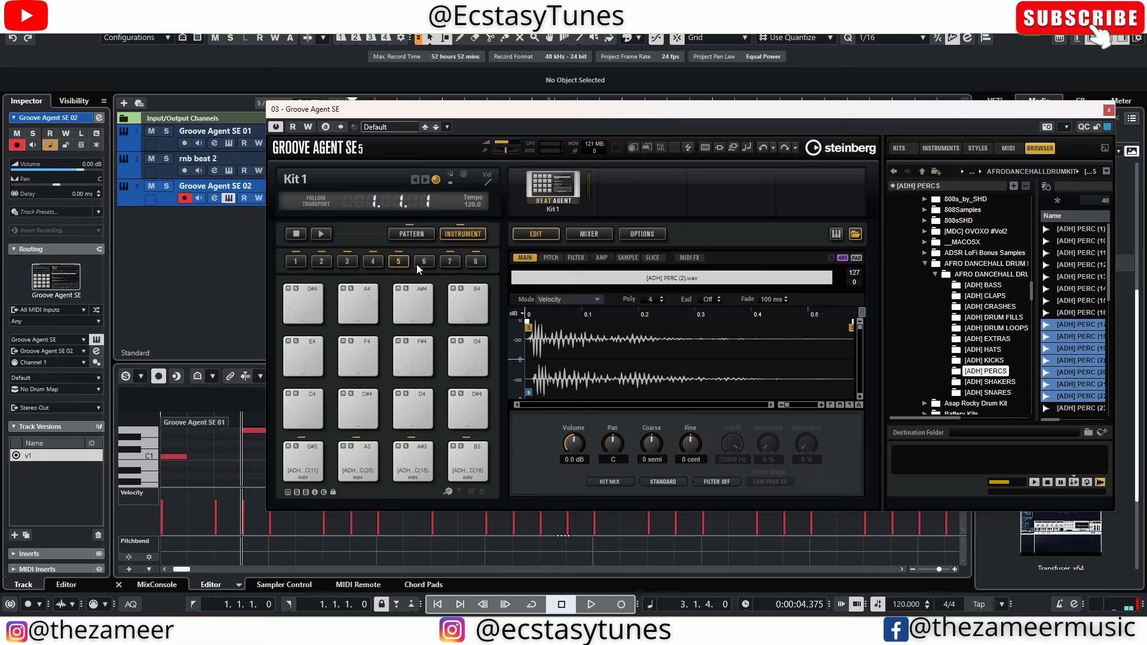
click(419, 263)
drag(1070, 325, 293, 469)
Step: Review the pad assignments across all eight pad banks
click(321, 261)
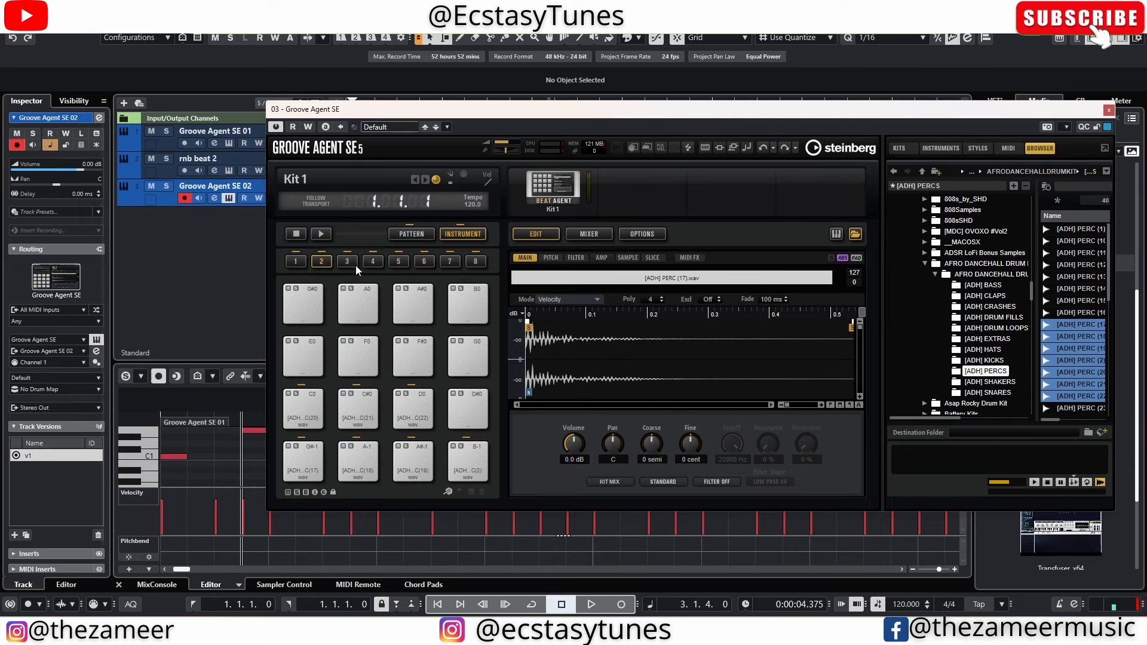
click(352, 265)
click(375, 265)
click(399, 266)
click(427, 267)
click(450, 266)
click(472, 264)
click(295, 261)
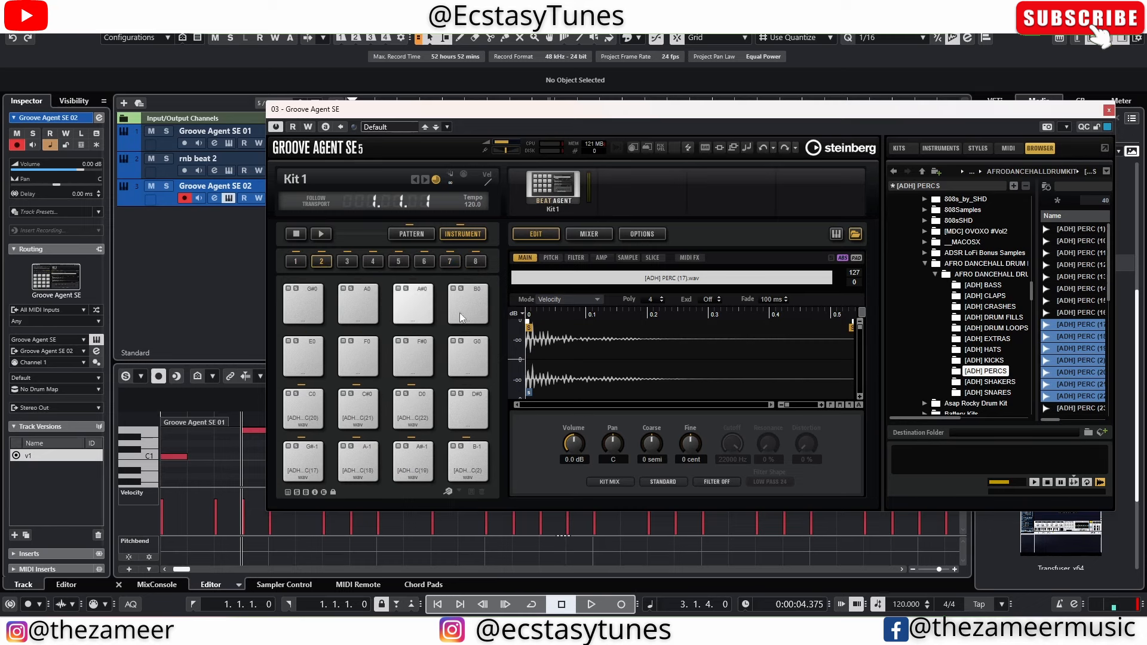
click(346, 263)
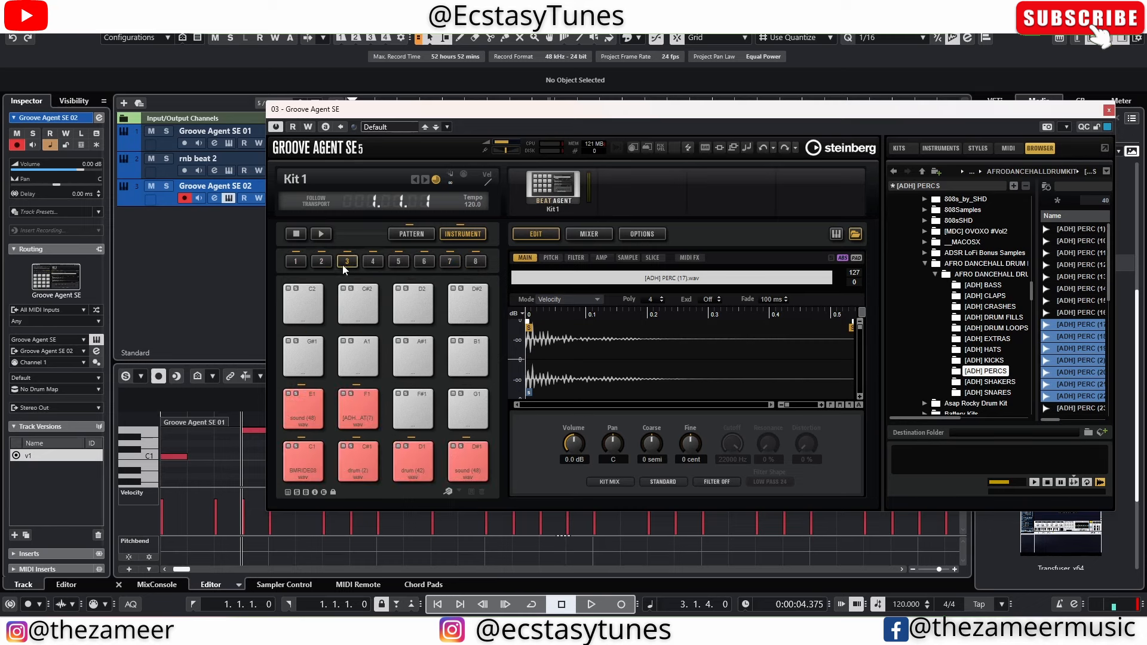
click(375, 263)
click(397, 264)
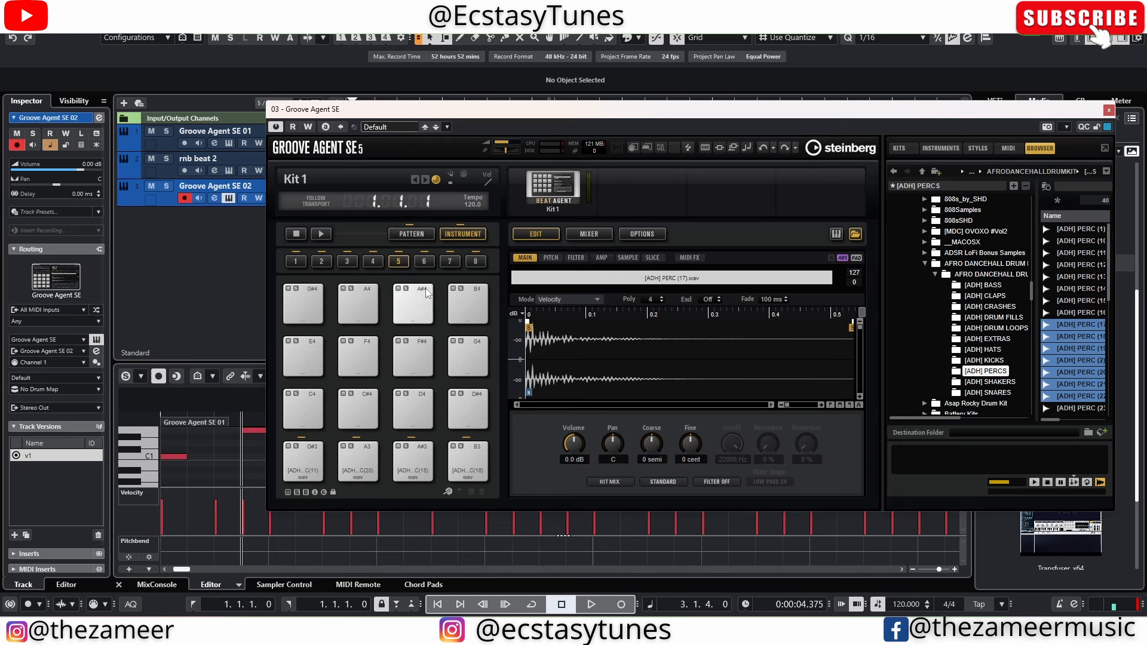
click(429, 261)
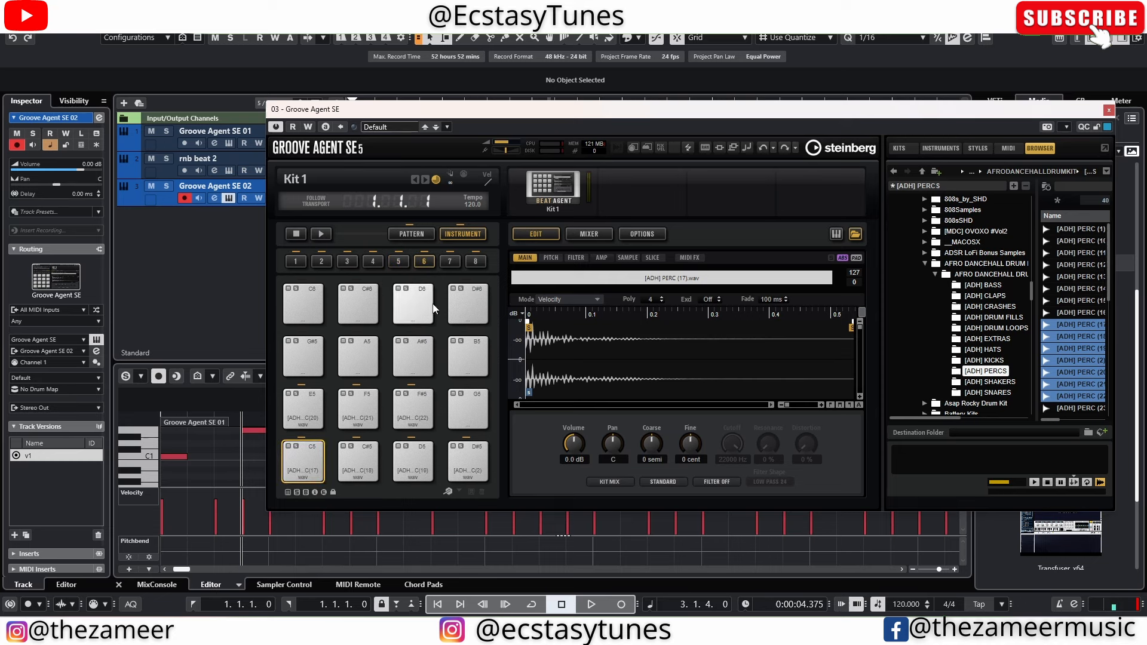
click(450, 262)
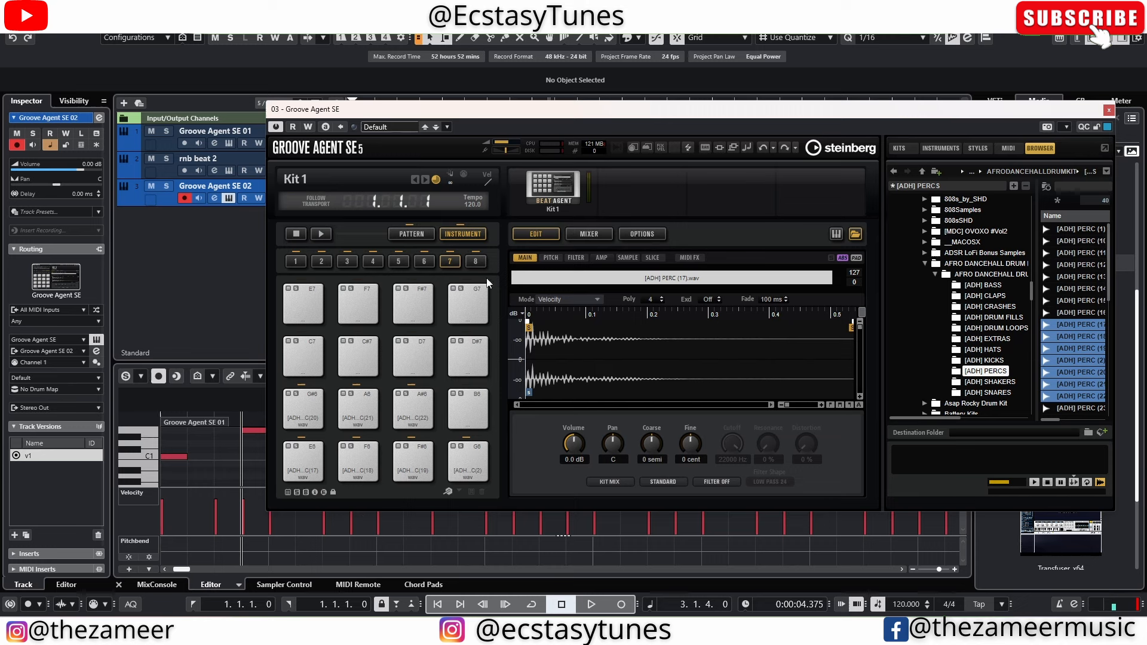
click(476, 261)
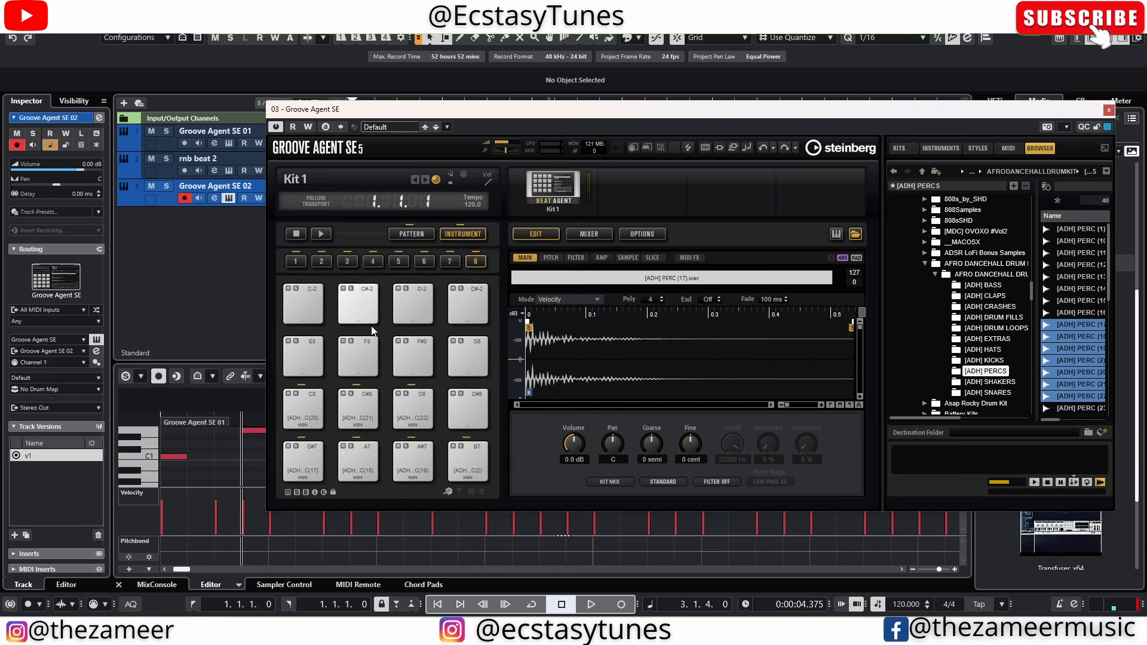
Step: Save the current multi-bank kit as Groove Agent SE's default preset
click(444, 128)
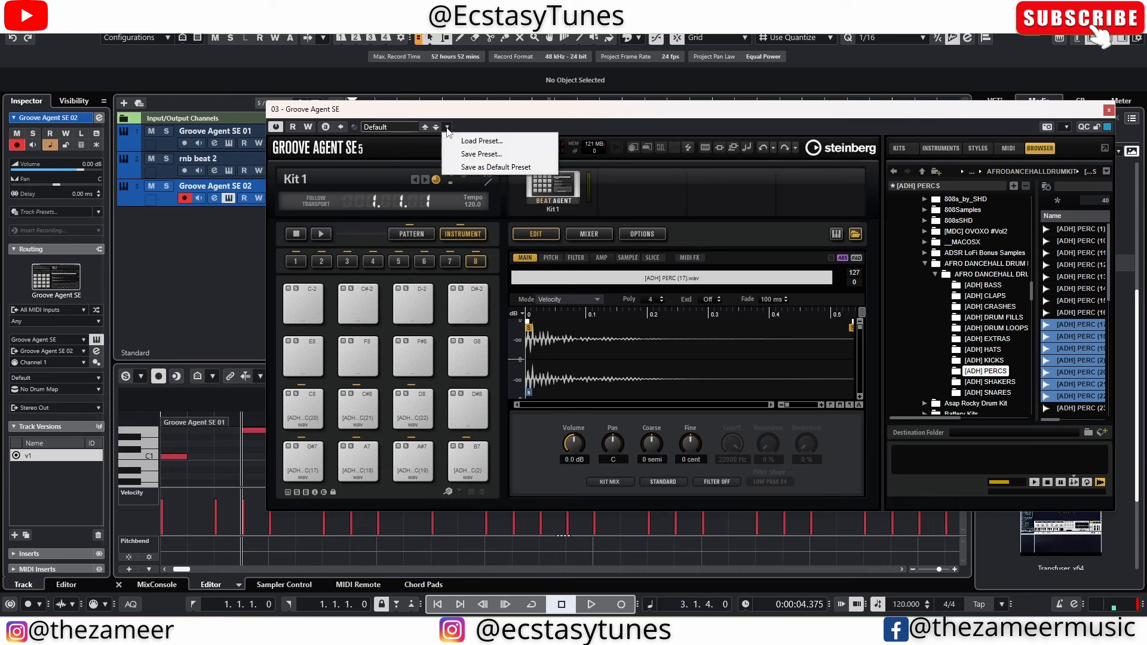
click(487, 168)
click(548, 333)
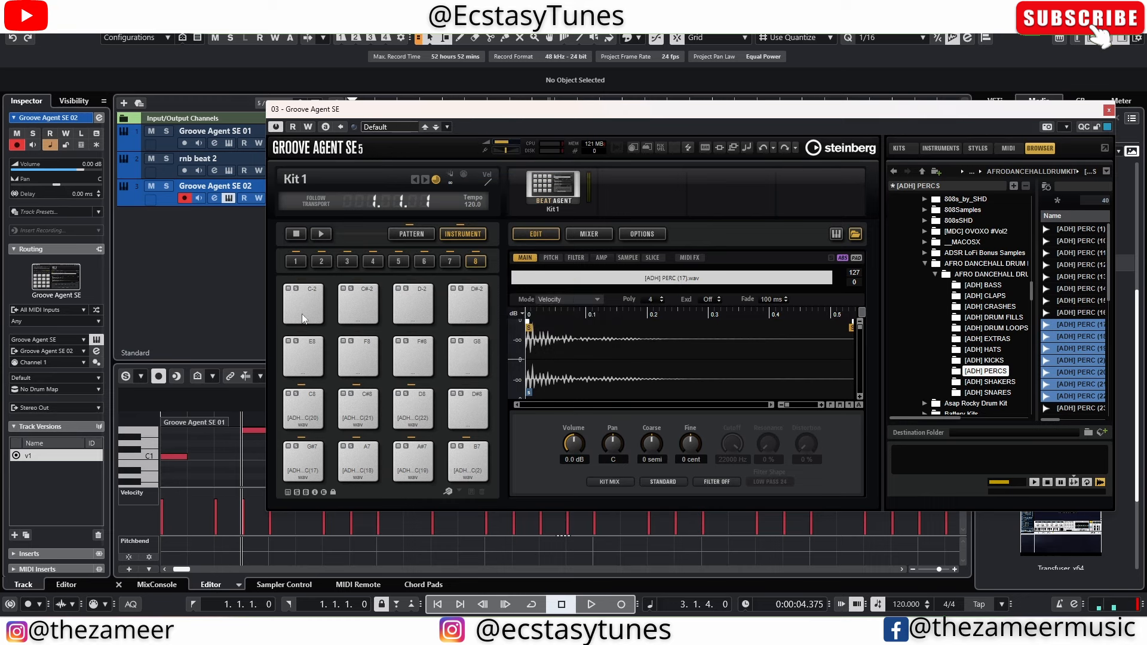
Step: Close the plug-in, add a new Groove Agent SE instrument track, and check the samples loaded in its banks 1 and 8
click(1109, 110)
drag(1061, 400, 302, 273)
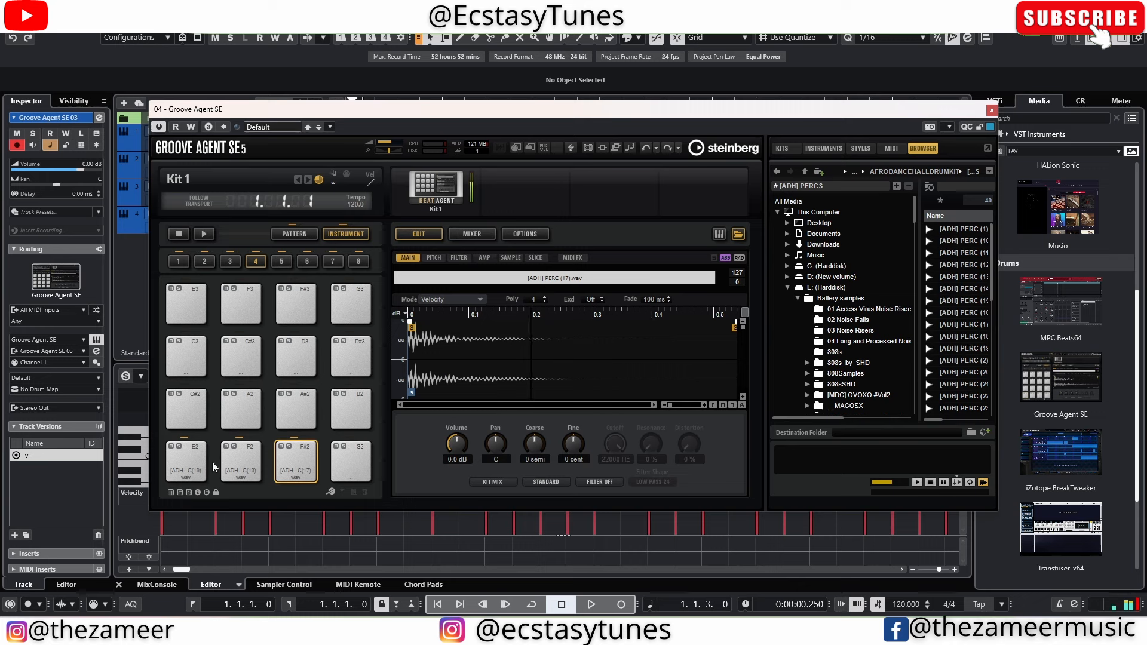
click(179, 262)
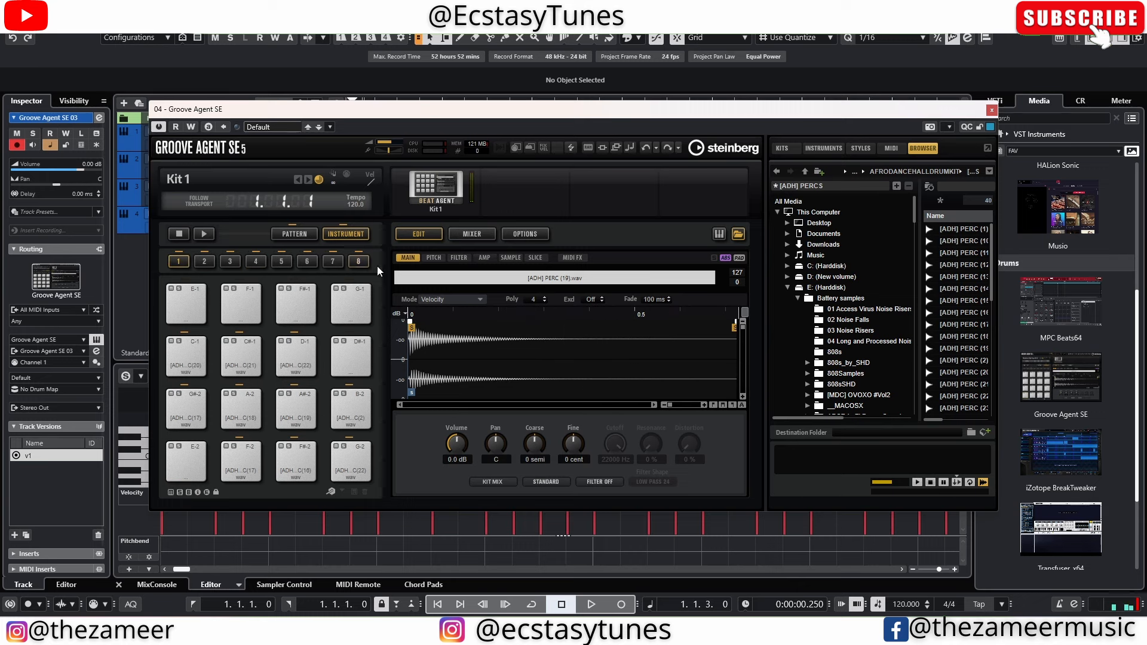
click(359, 261)
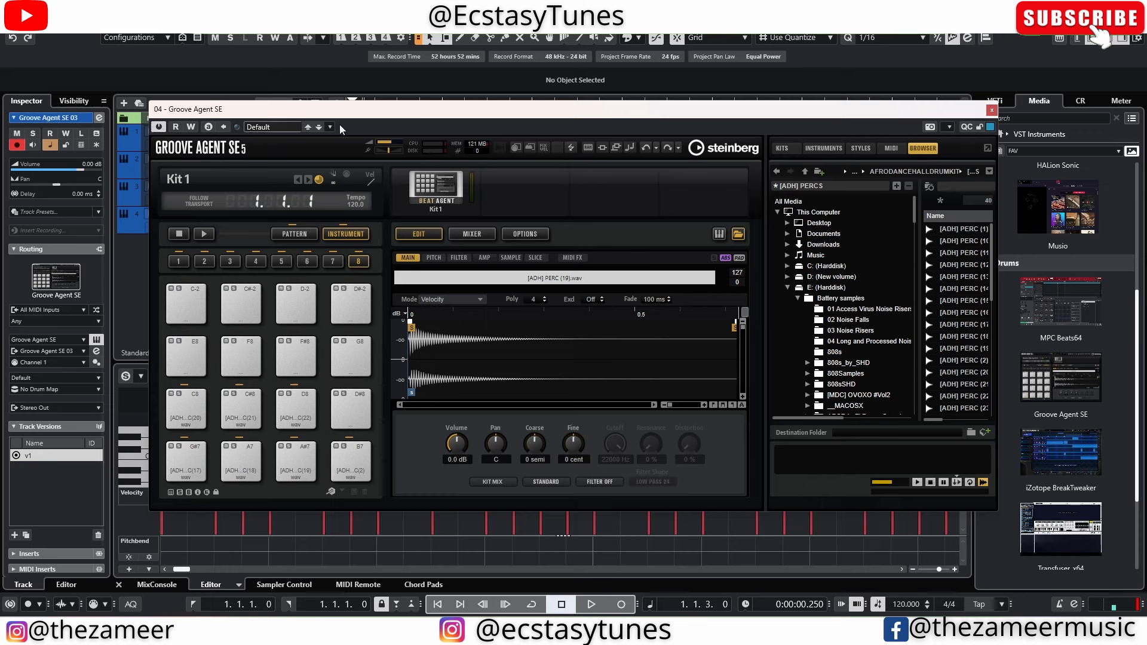
Step: Remove Groove Agent SE's default preset
click(332, 127)
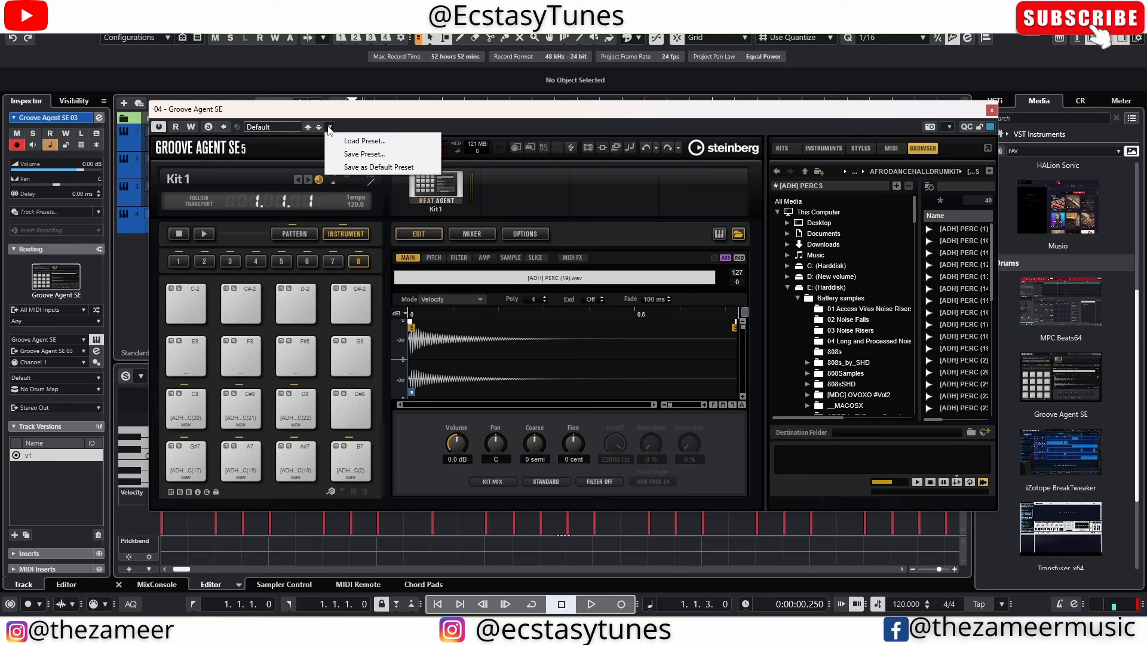
right_click(279, 125)
right_click(284, 129)
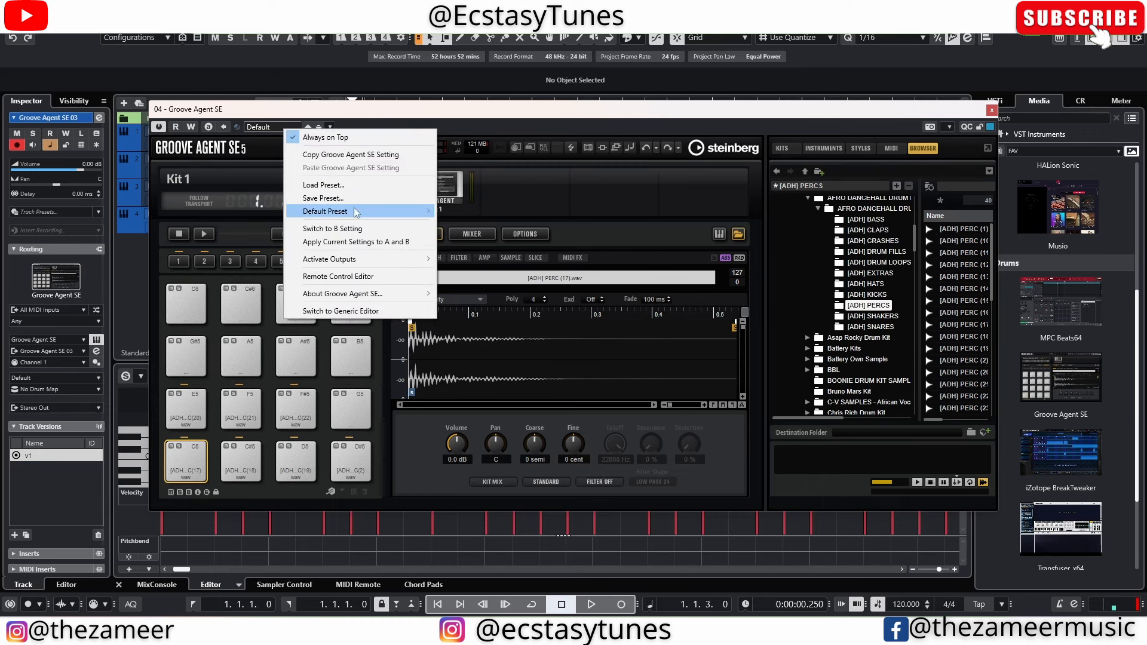
mouse_move(357, 212)
click(518, 242)
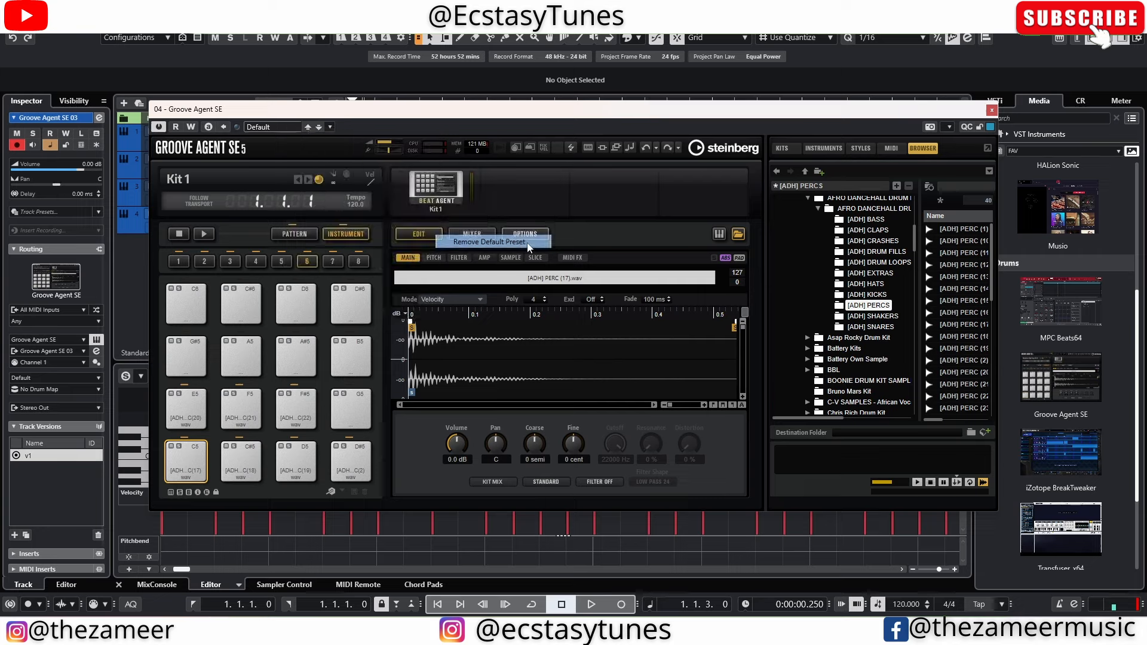
Step: Add another Groove Agent SE instrument track in place of the open plug-in window, test several of its pads, and close it
click(990, 110)
drag(1060, 376, 177, 285)
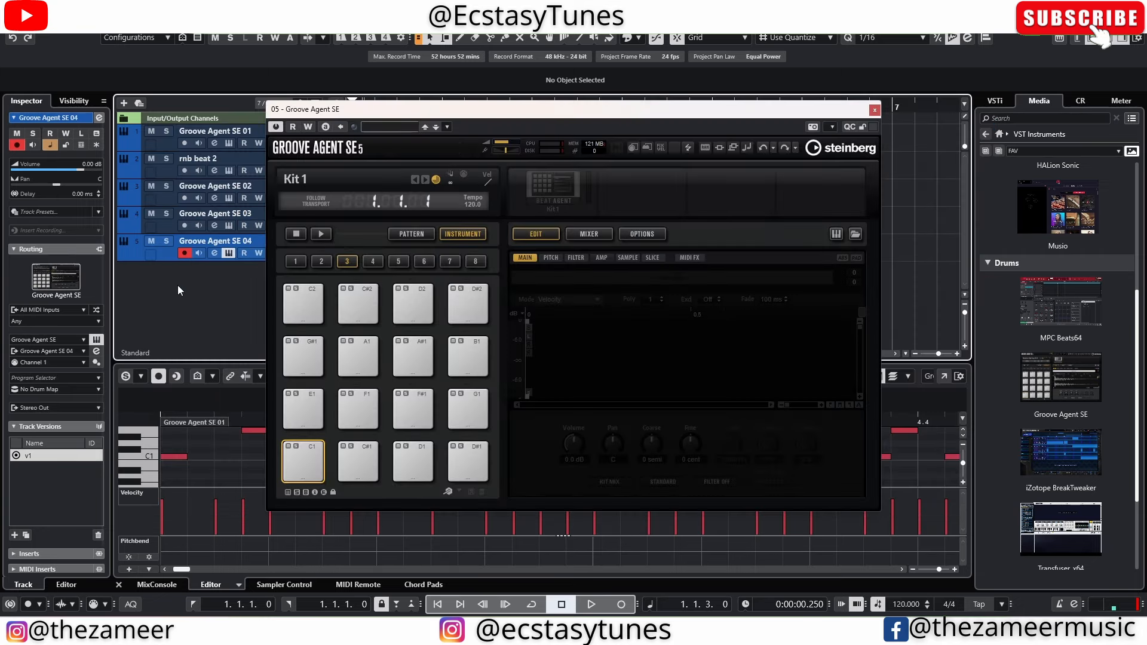
click(366, 468)
click(413, 463)
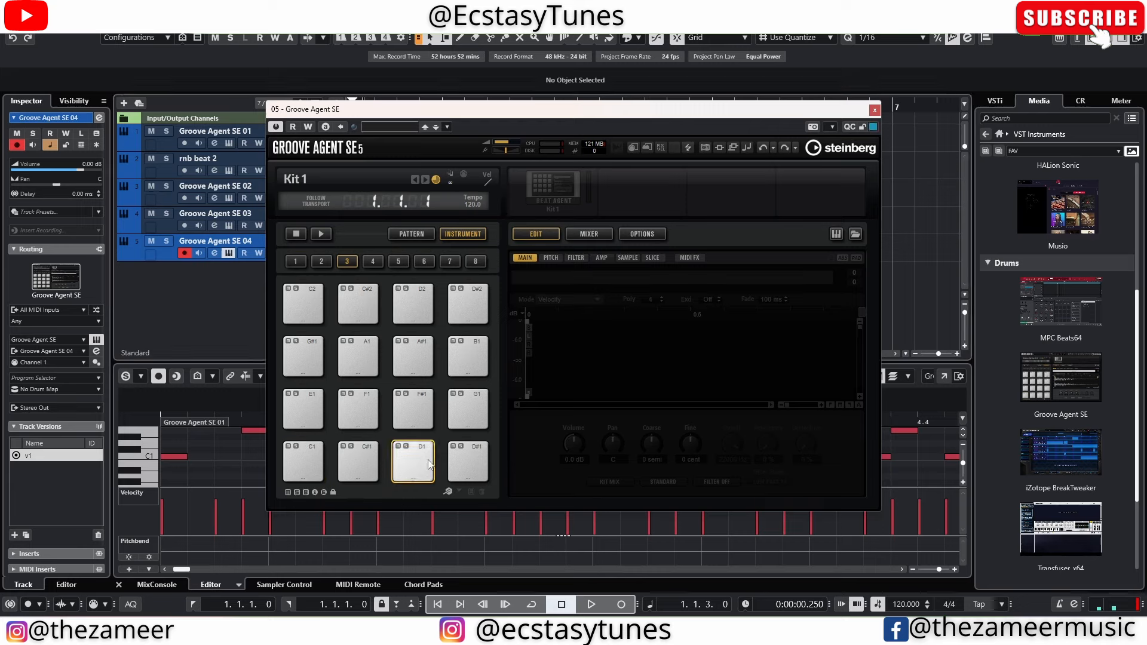
click(362, 412)
click(307, 360)
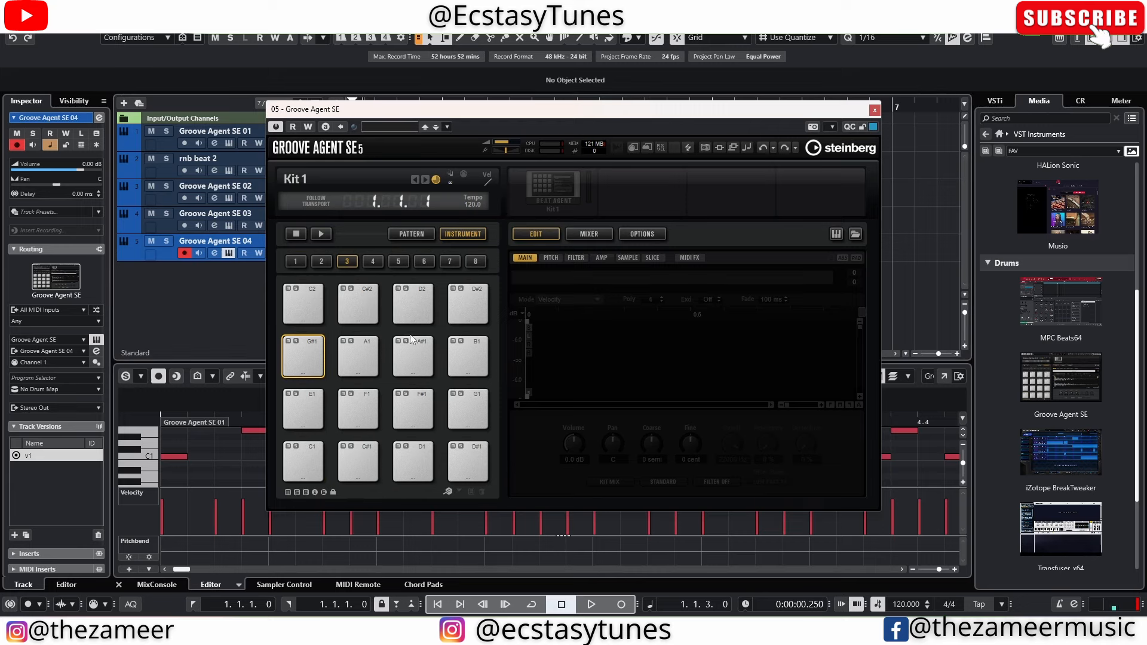
click(875, 110)
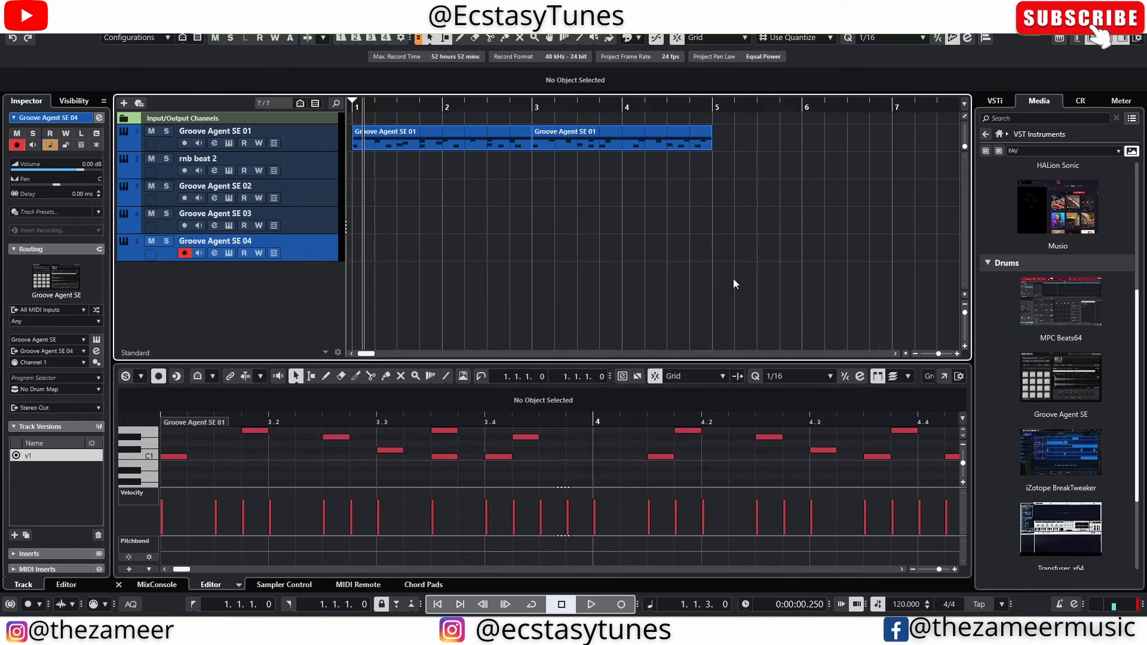